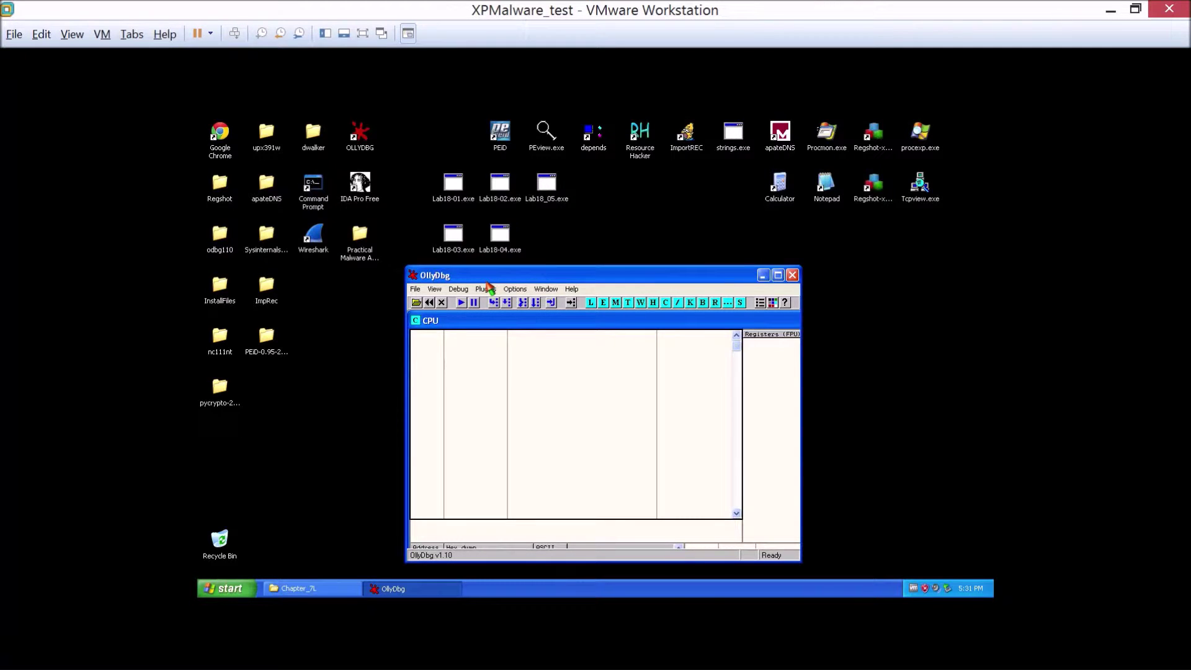
Load Lab18-01.exe from the Desktop into the debugger
mouse_move(486, 282)
left_mouse_down()
mouse_move(471, 281)
mouse_move(484, 280)
left_mouse_up()
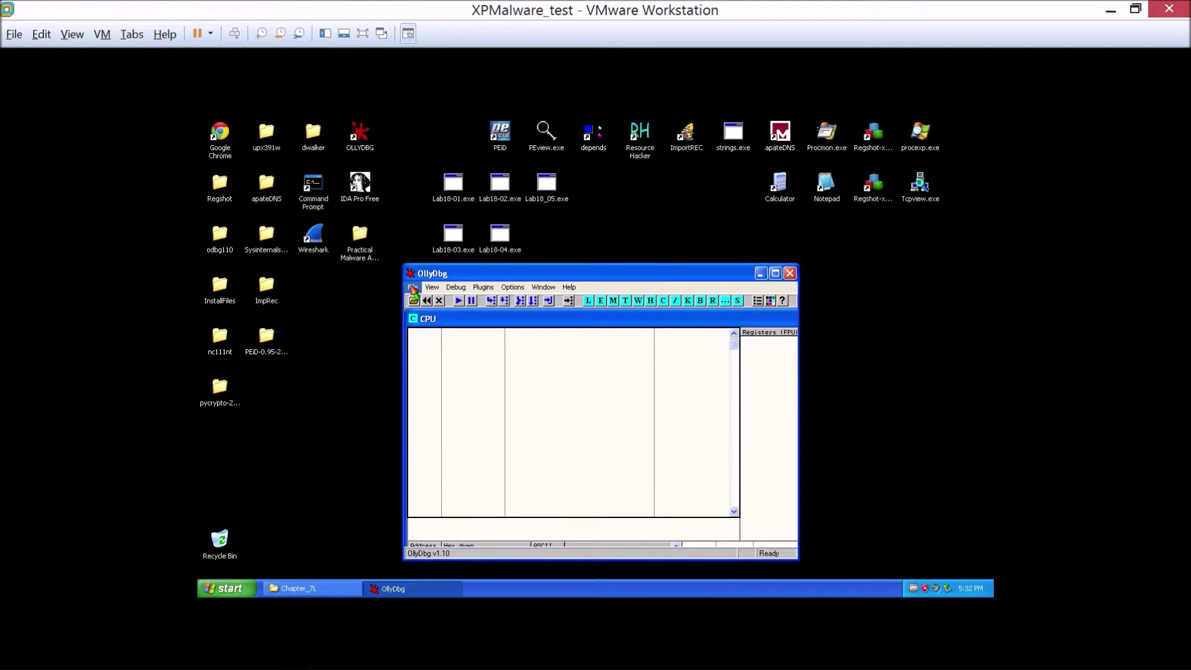
left_click(412, 289)
left_click(412, 289)
left_click(413, 289)
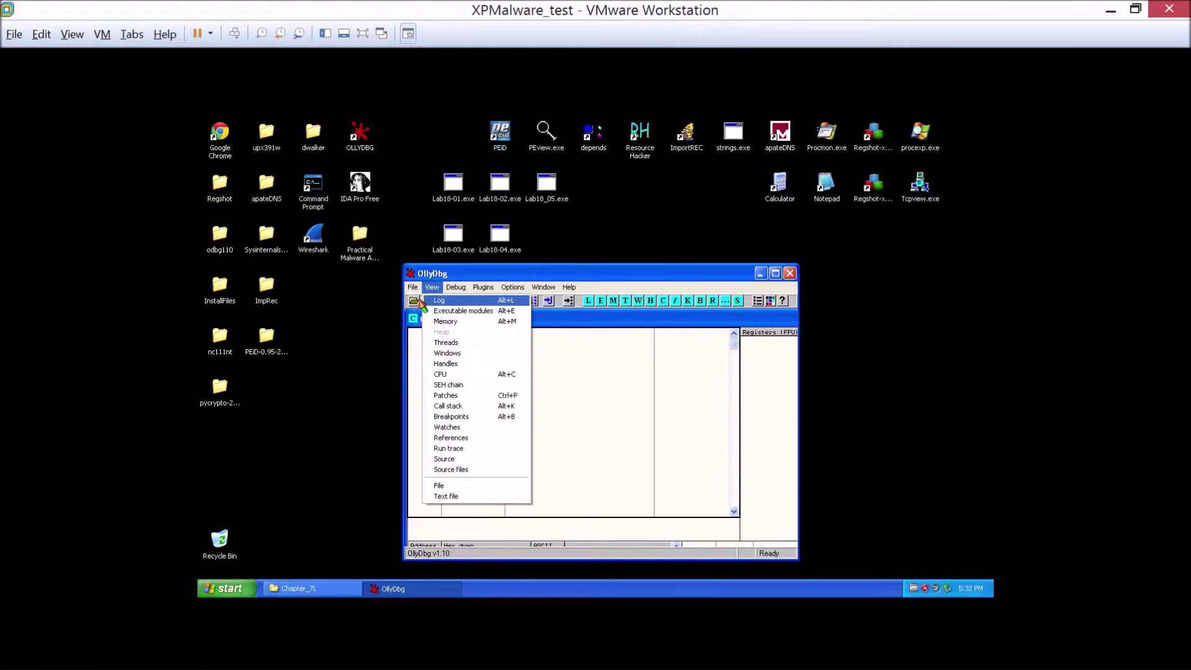
left_click(420, 301)
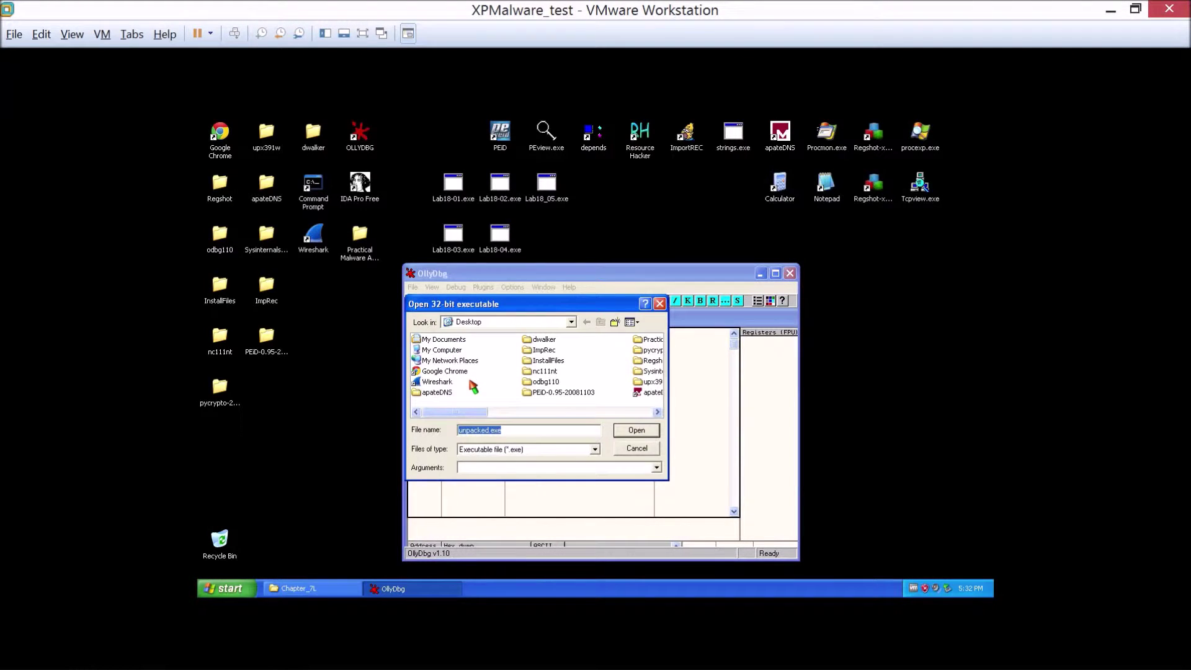
left_click(487, 412)
left_click_drag(485, 414, 550, 412)
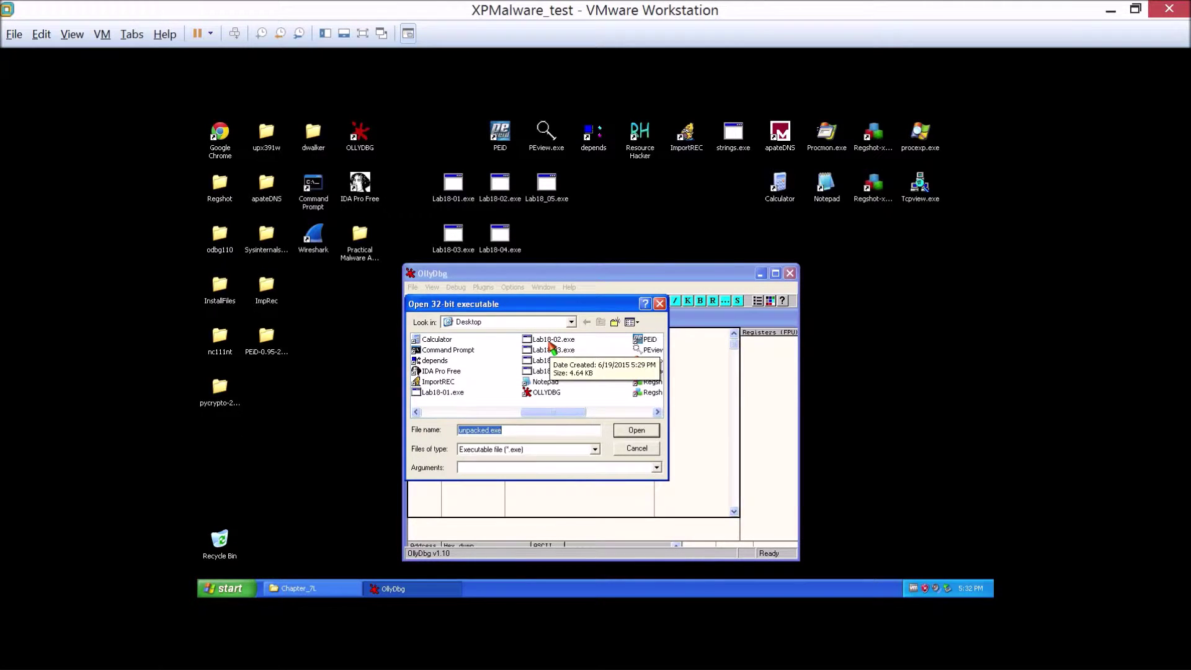
double_click(452, 393)
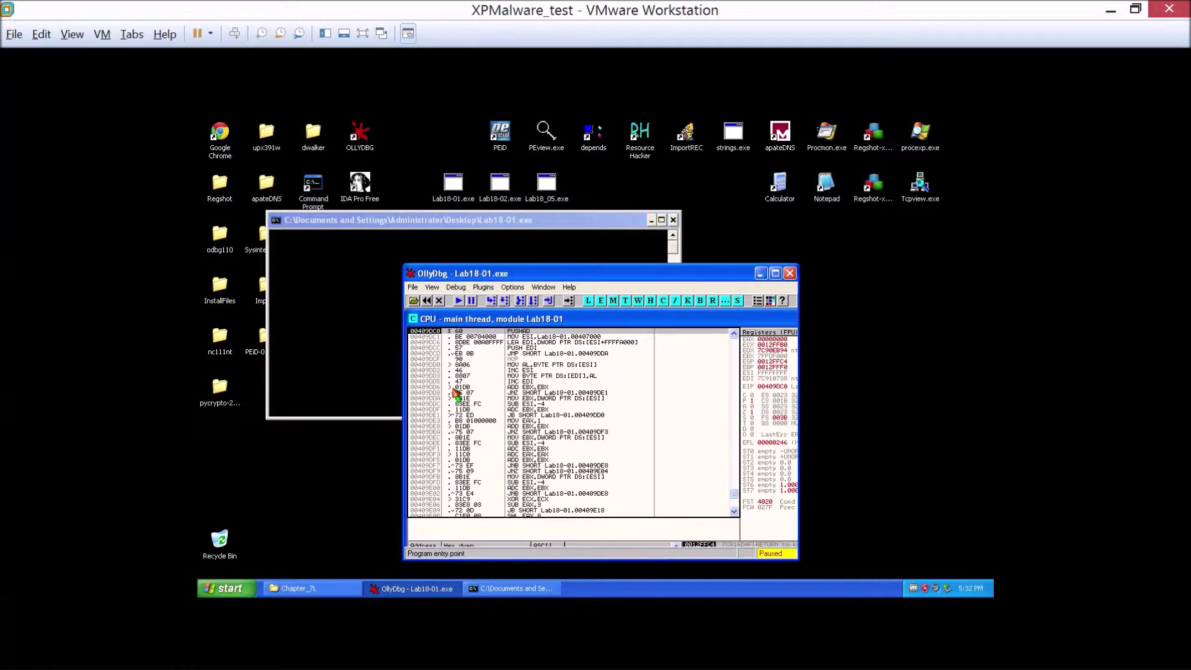
Trace Lab18-01.exe with OllyDump's Find OEP by Section Hop (Trace over), then issue a run command during the trace
left_click(483, 287)
mouse_move(503, 322)
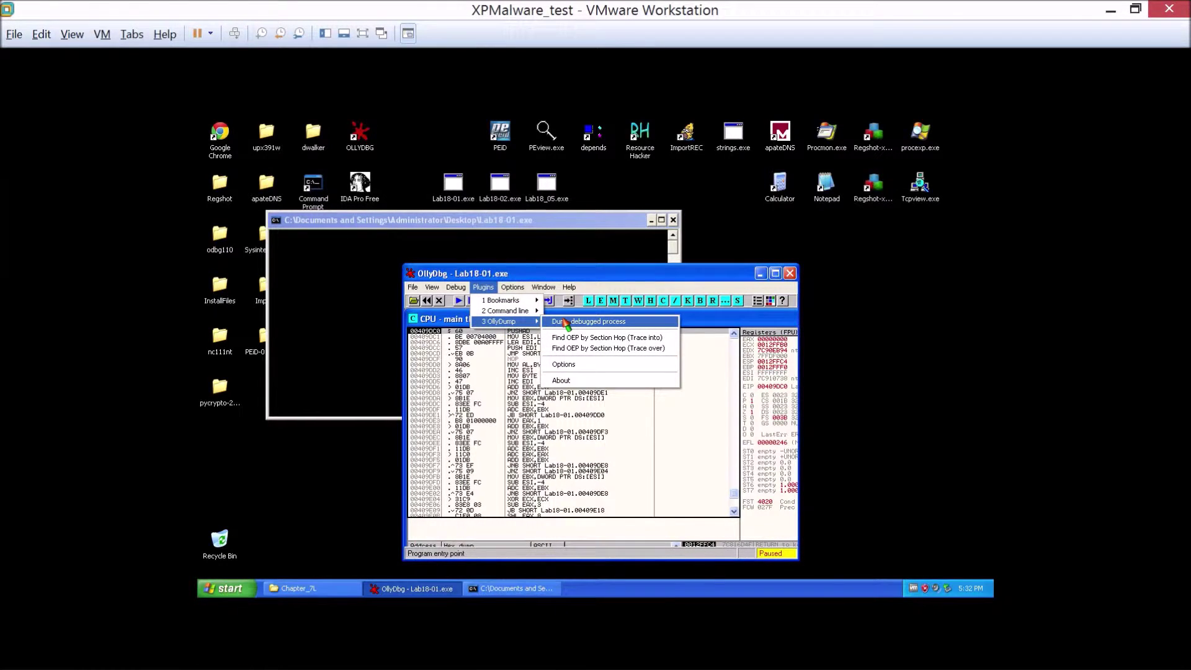
left_click(639, 349)
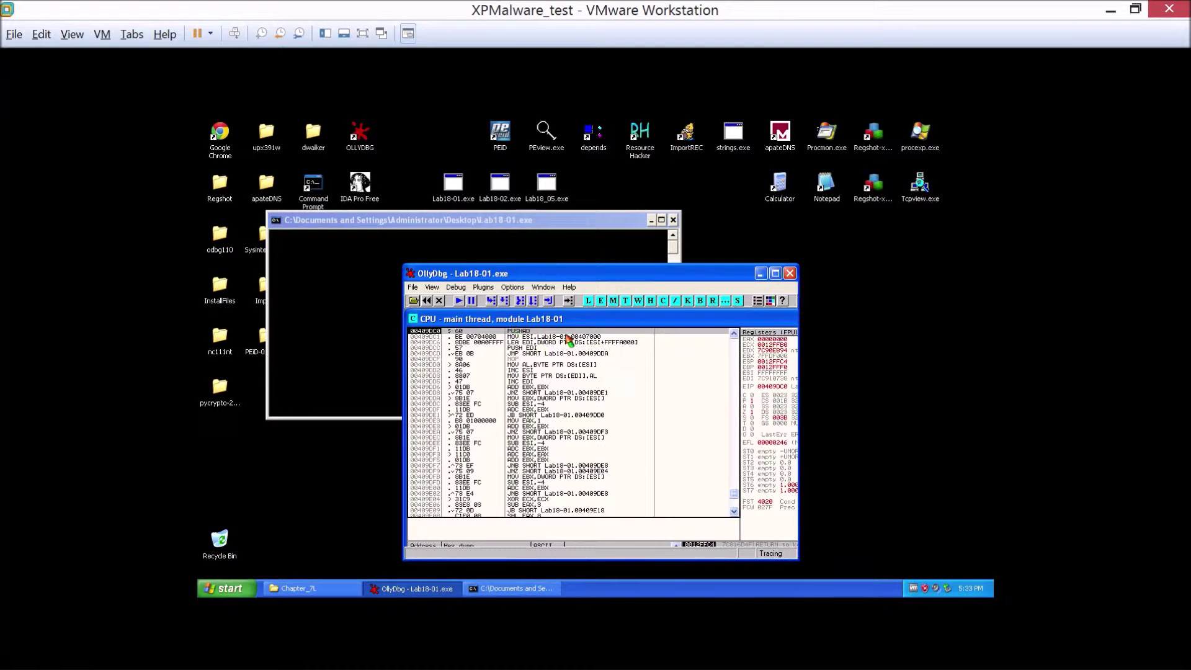
left_click(458, 301)
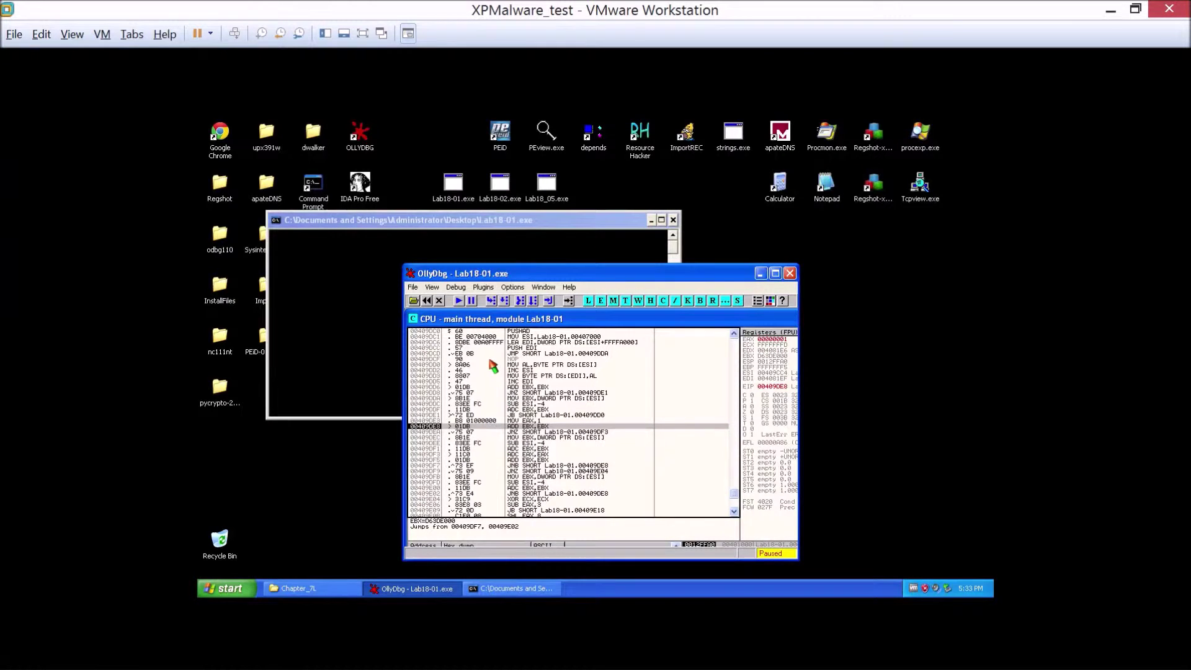
Step over the unpacking stub's instructions one at a time from 00409DE8 to the conditional jump at 00409E27
left_click(504, 301)
left_click(504, 302)
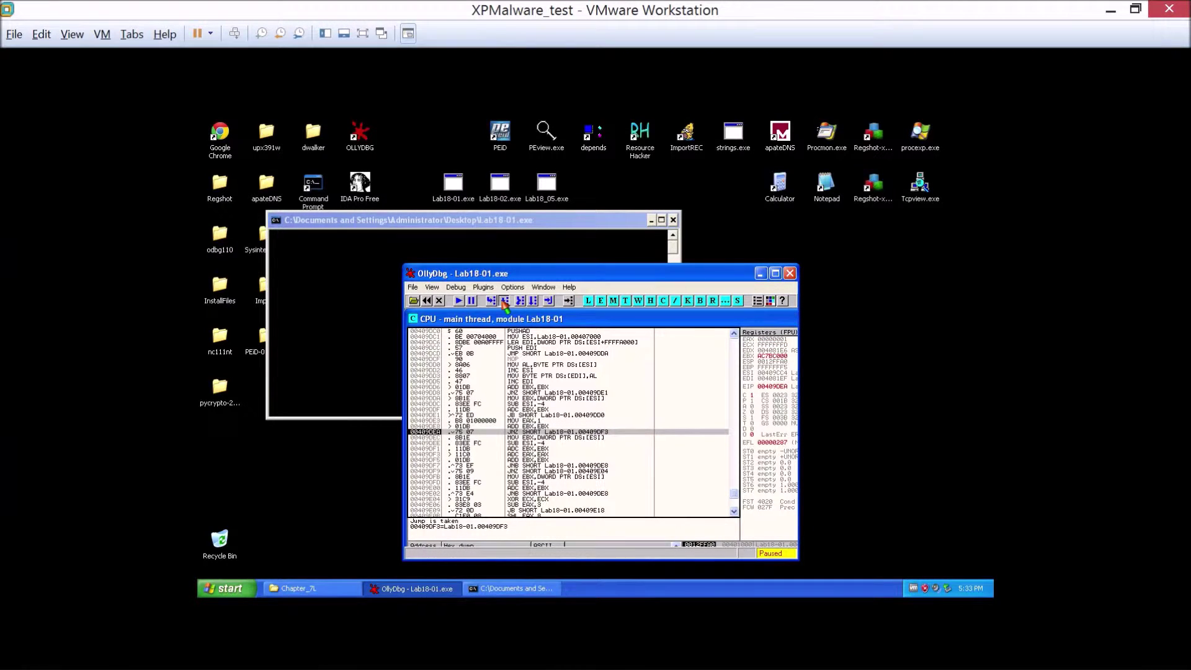
left_click(504, 302)
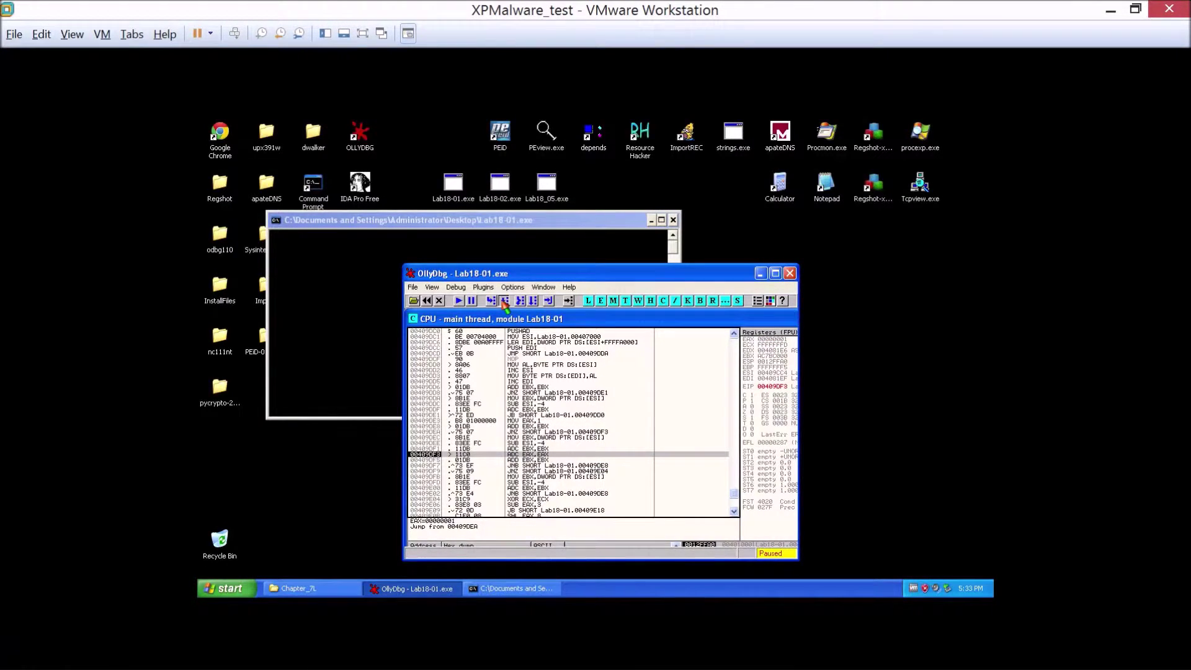
left_click(505, 302)
left_click(505, 302)
left_click(505, 302)
left_click(504, 302)
left_click(505, 301)
left_click(504, 302)
left_click(504, 301)
left_click(505, 301)
left_click(504, 302)
left_click(505, 301)
left_click(505, 302)
left_click(505, 301)
left_click(505, 302)
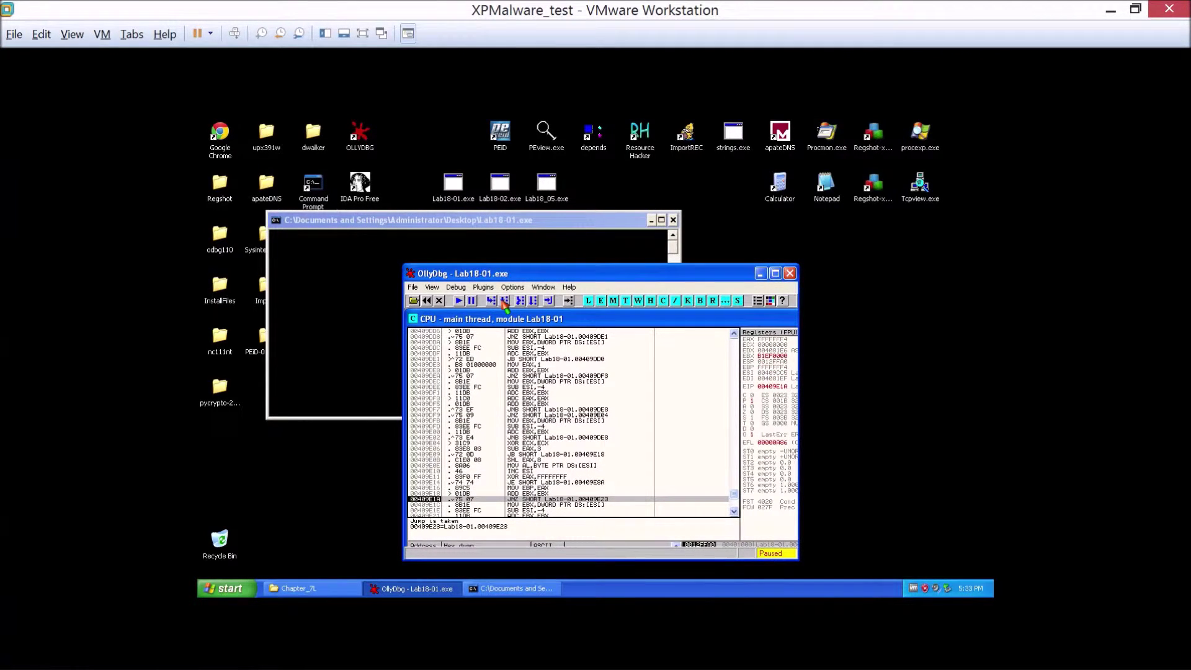
left_click(504, 301)
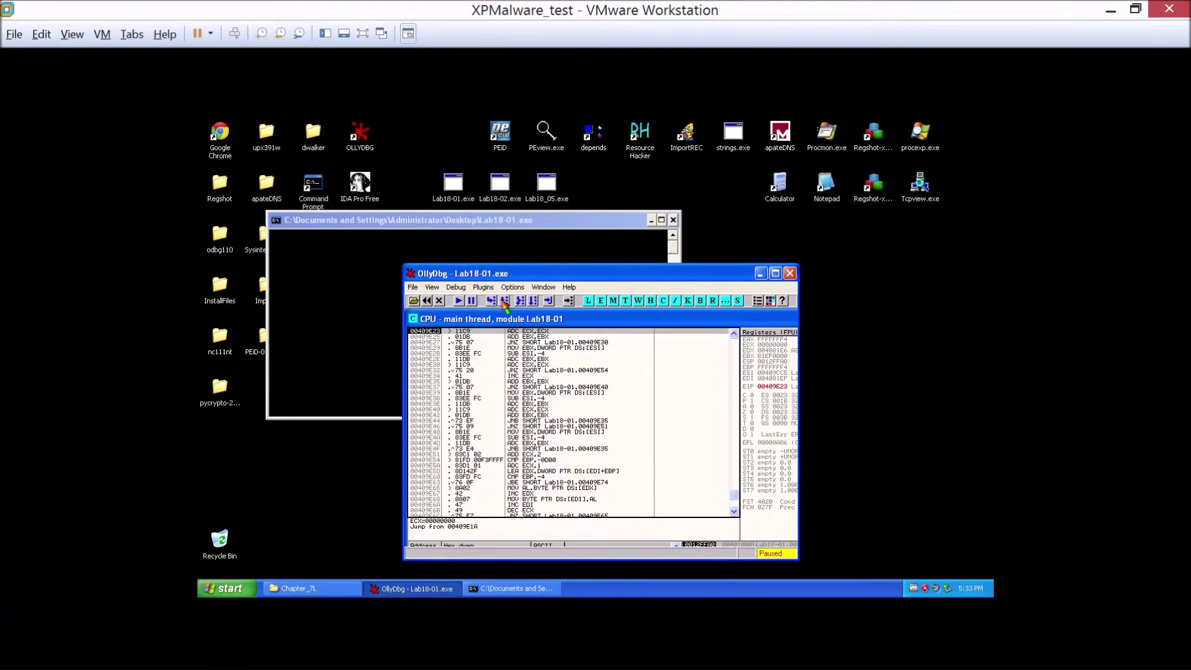
left_click(504, 301)
left_click(504, 302)
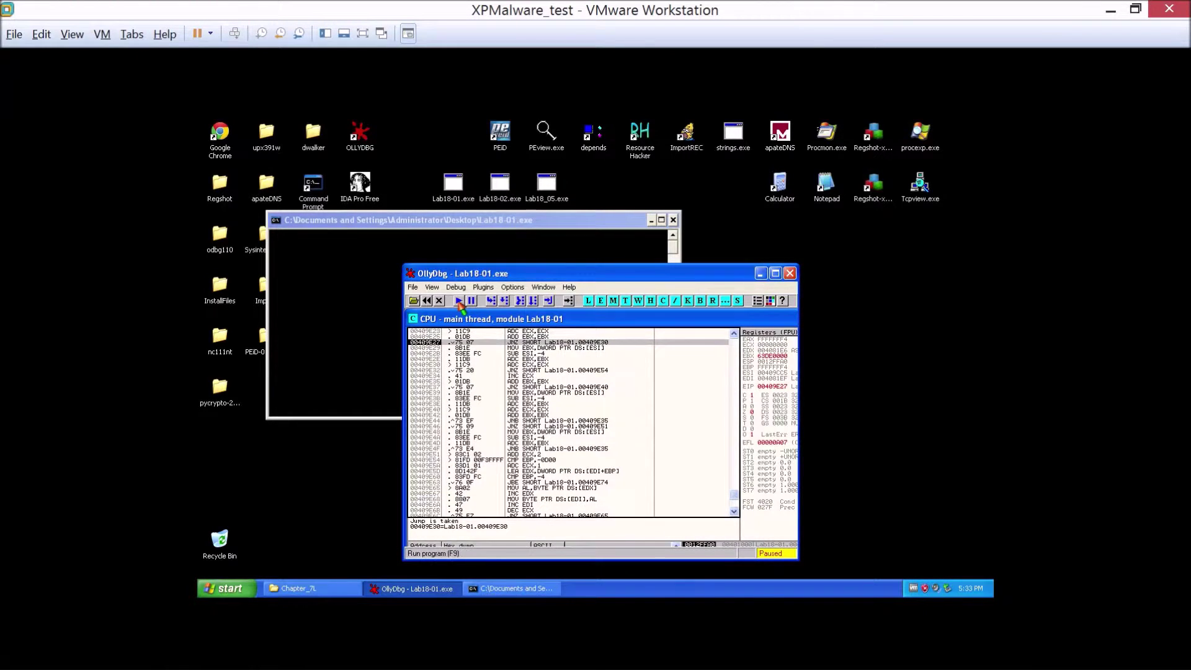
Run the program to its breakpoint at 00409F43 and inspect the list of breakpoints
left_click(459, 301)
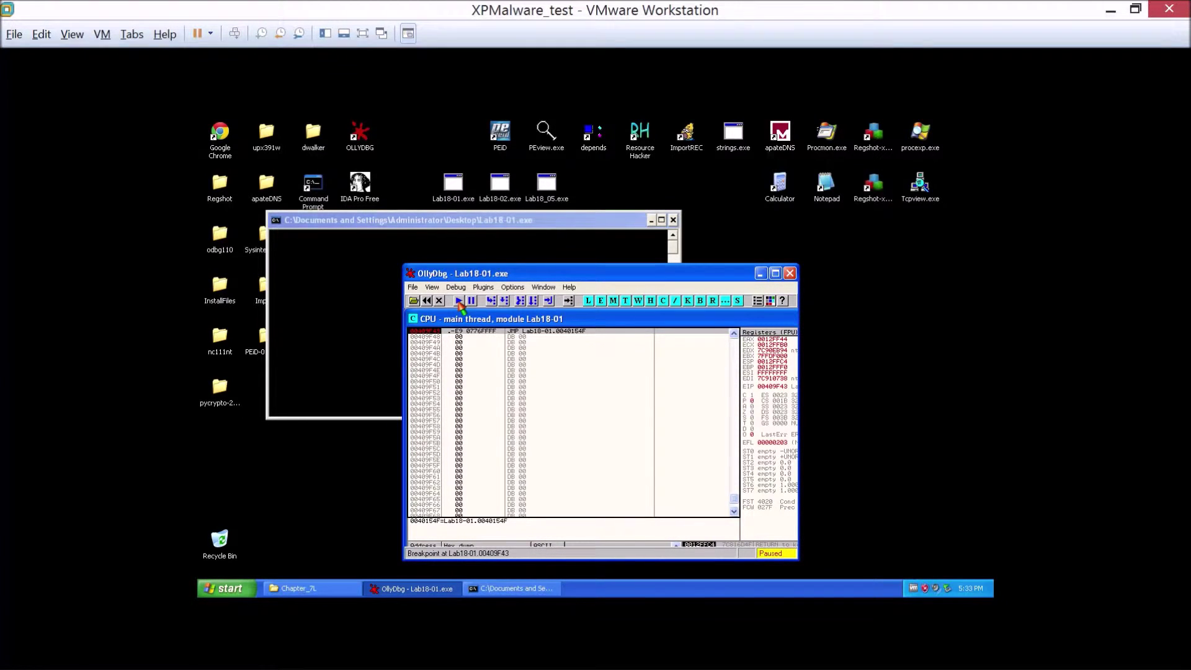
left_click(432, 287)
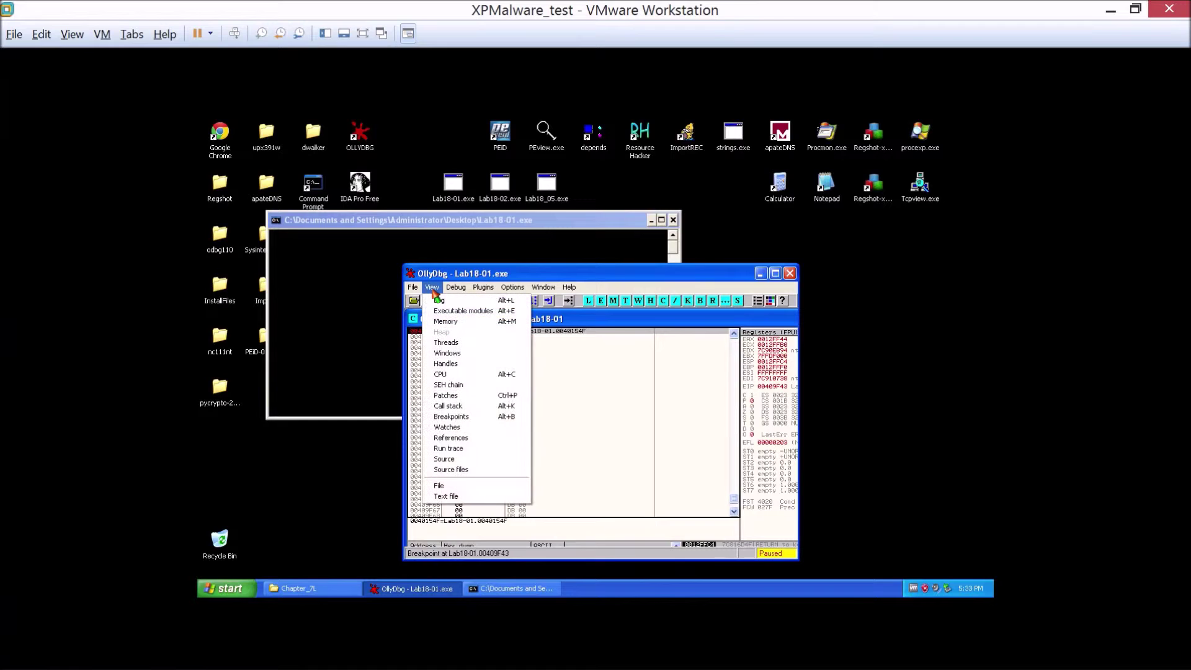
left_click(448, 417)
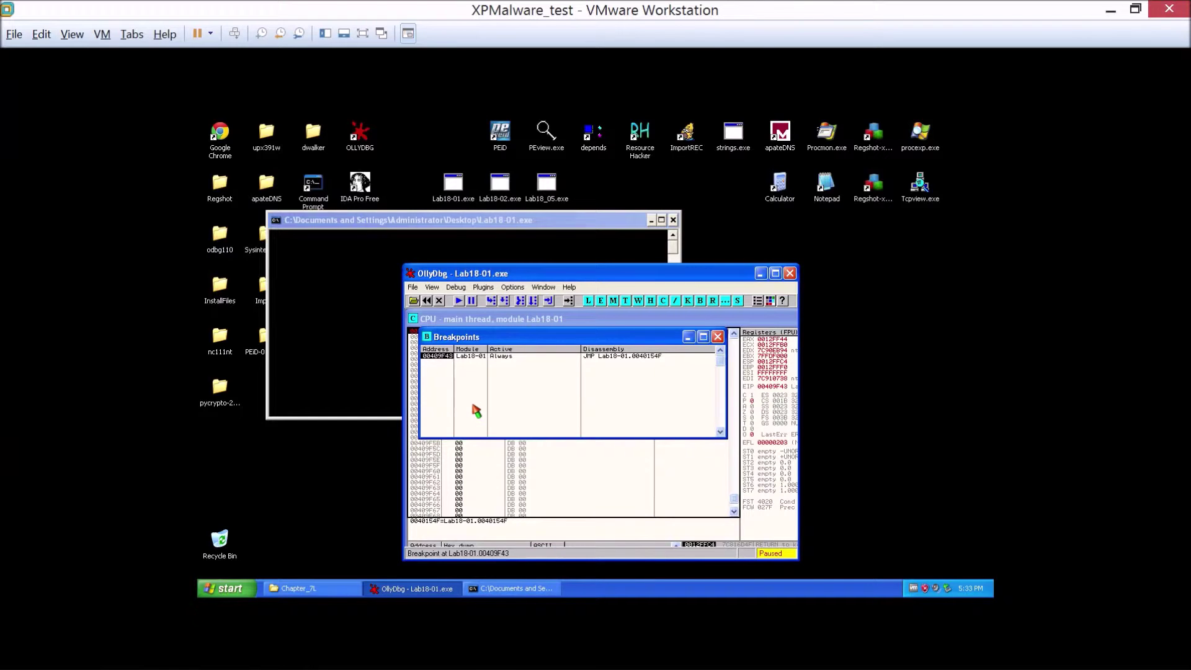
left_click_drag(724, 338, 722, 354)
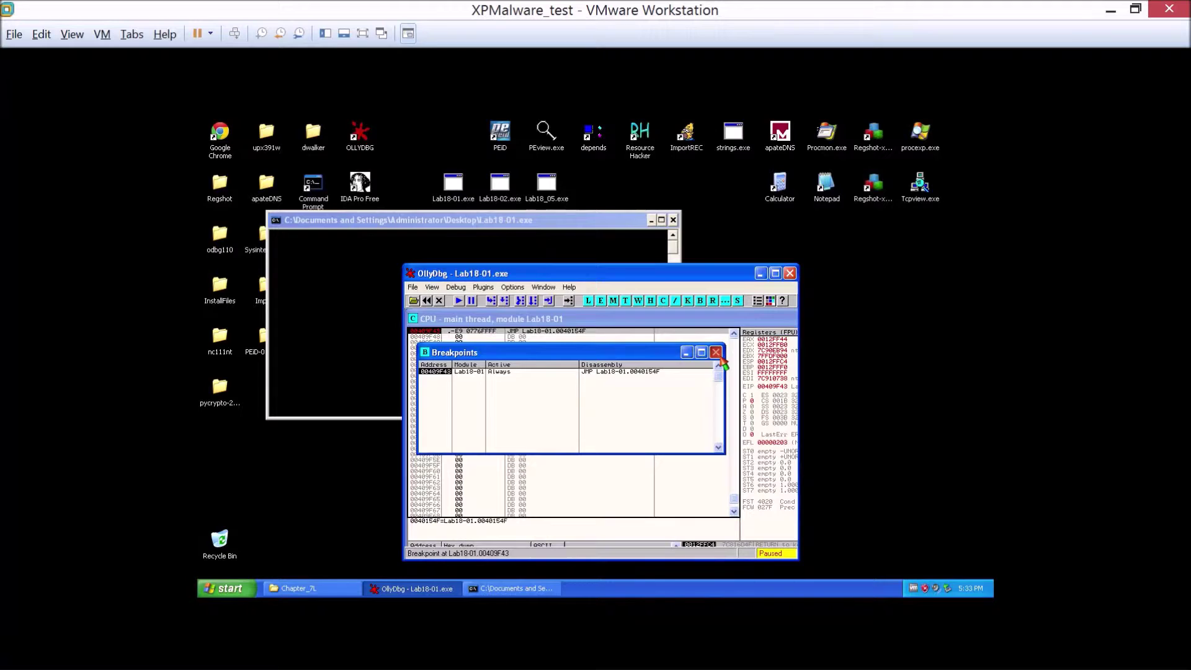
left_click(716, 352)
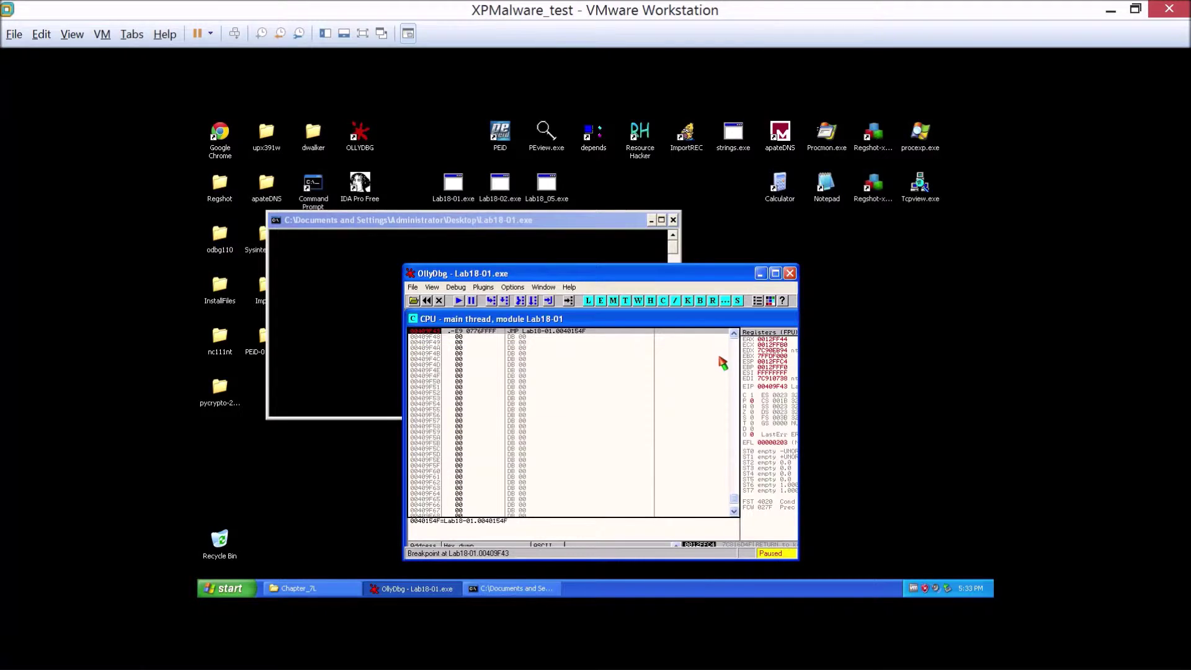
Step into the jump to 0040154F and dump the debugged process with the current EIP as OEP to a1 on the Desktop
left_click(490, 301)
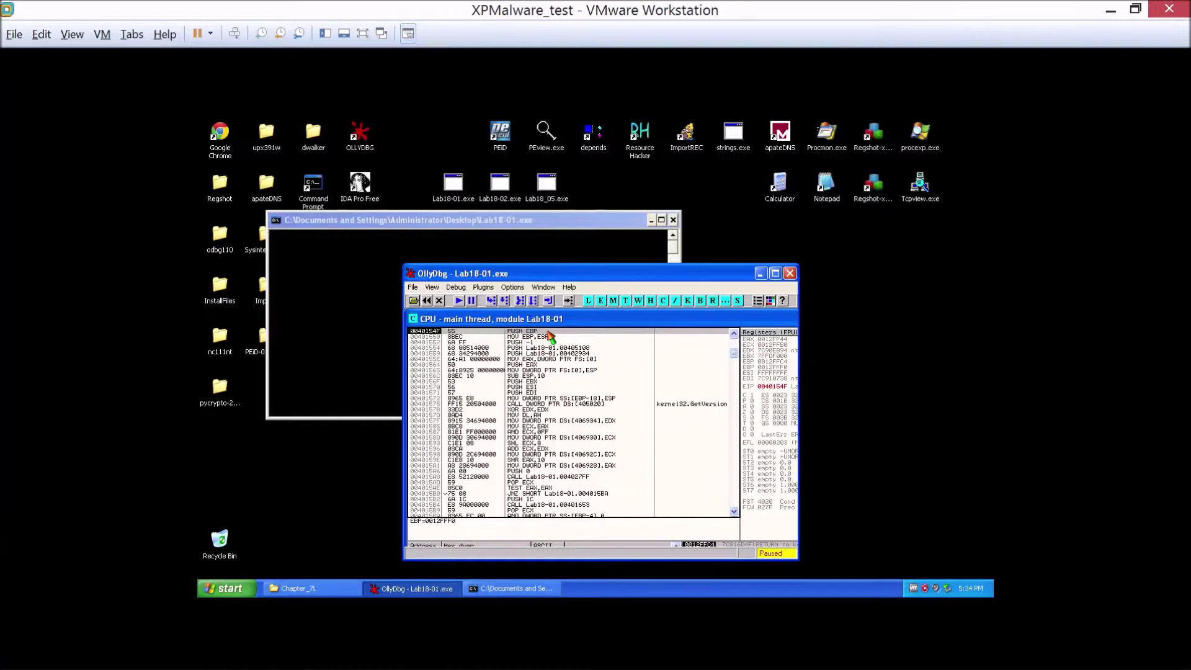
left_click(484, 287)
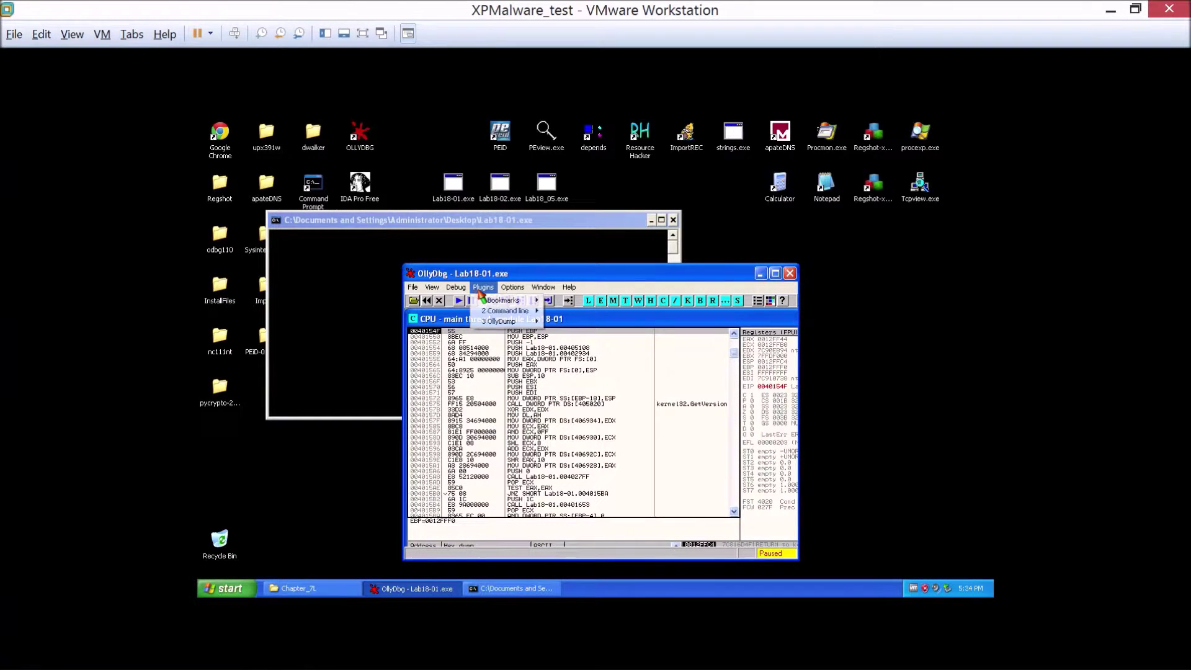
mouse_move(493, 323)
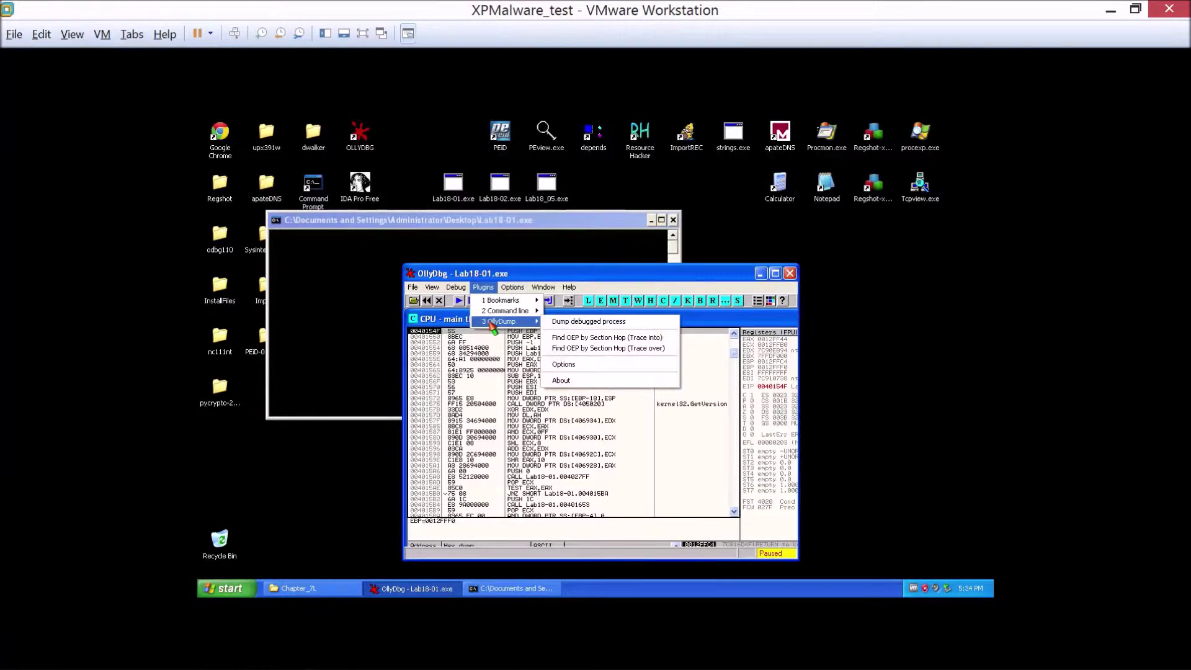
left_click(561, 322)
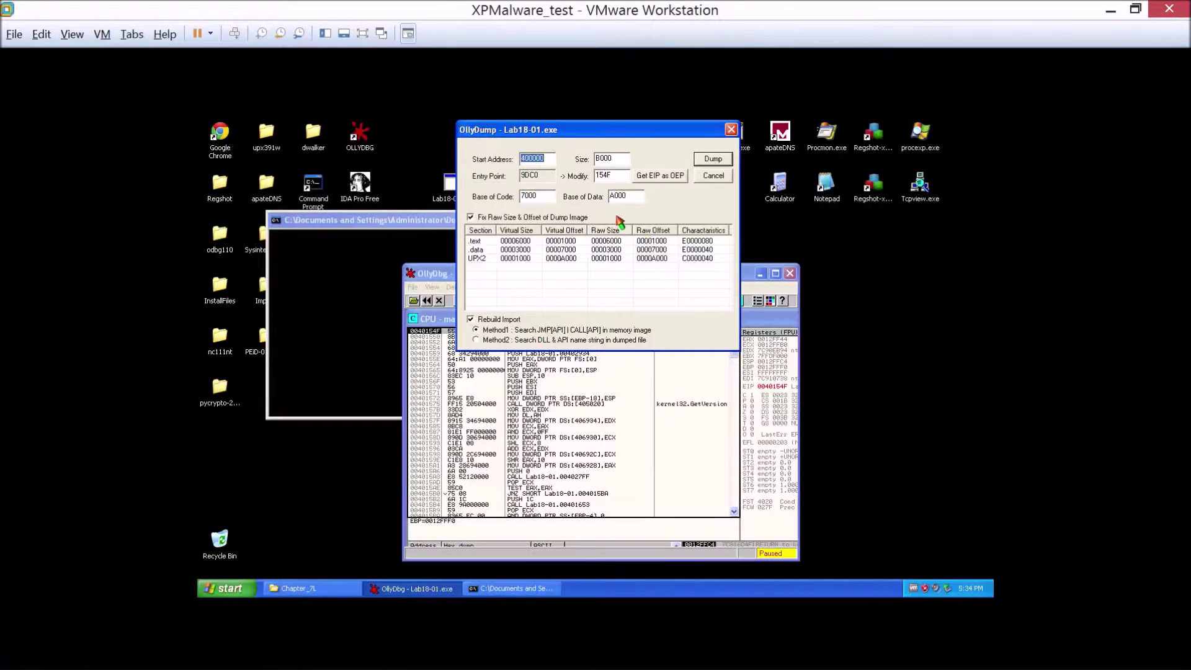
left_click(648, 174)
left_click(709, 163)
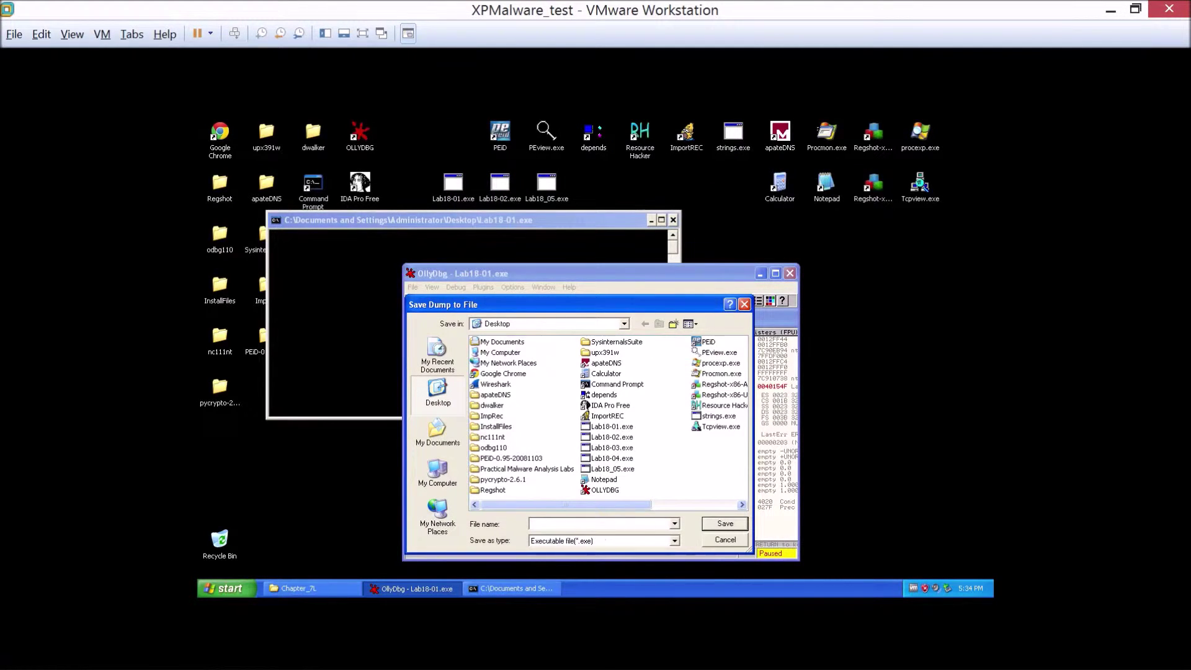
type("a1")
left_click(721, 524)
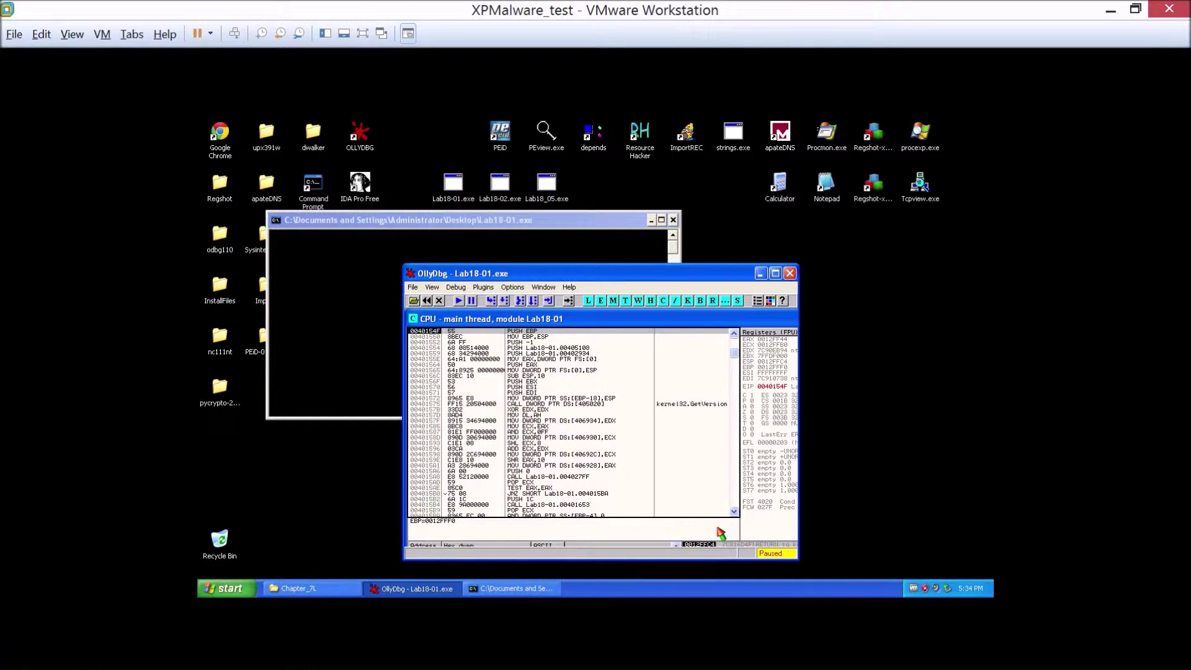
Minimise the debugger and console windows, and launch IDA Pro Free
left_click(761, 273)
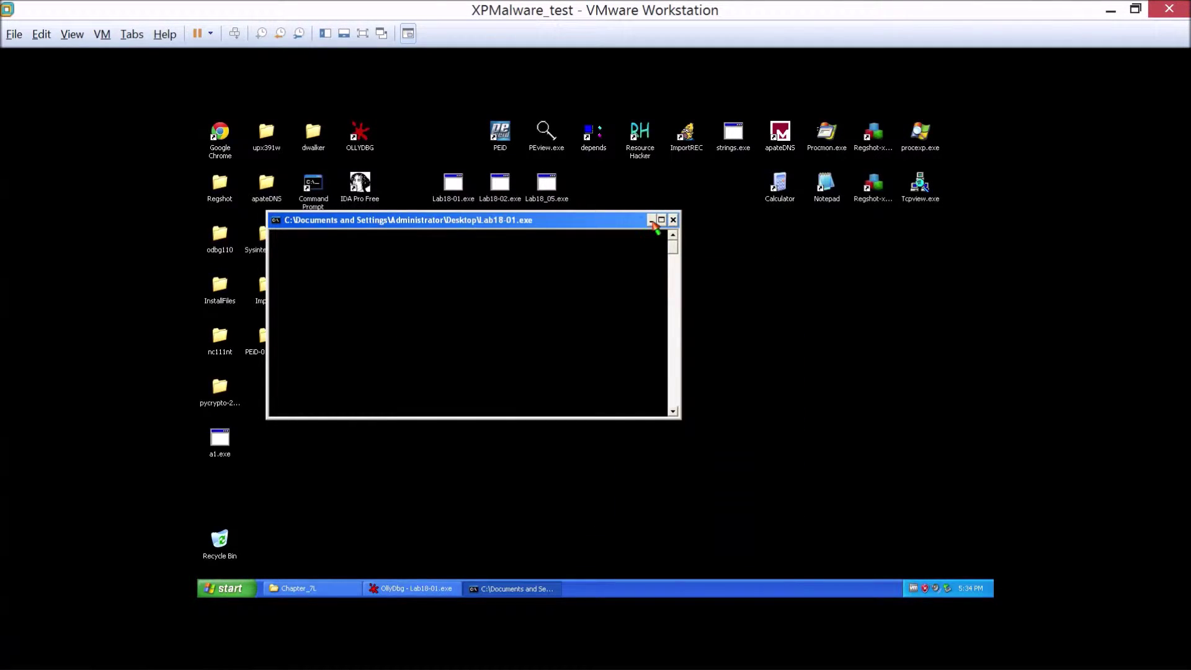
left_click(651, 219)
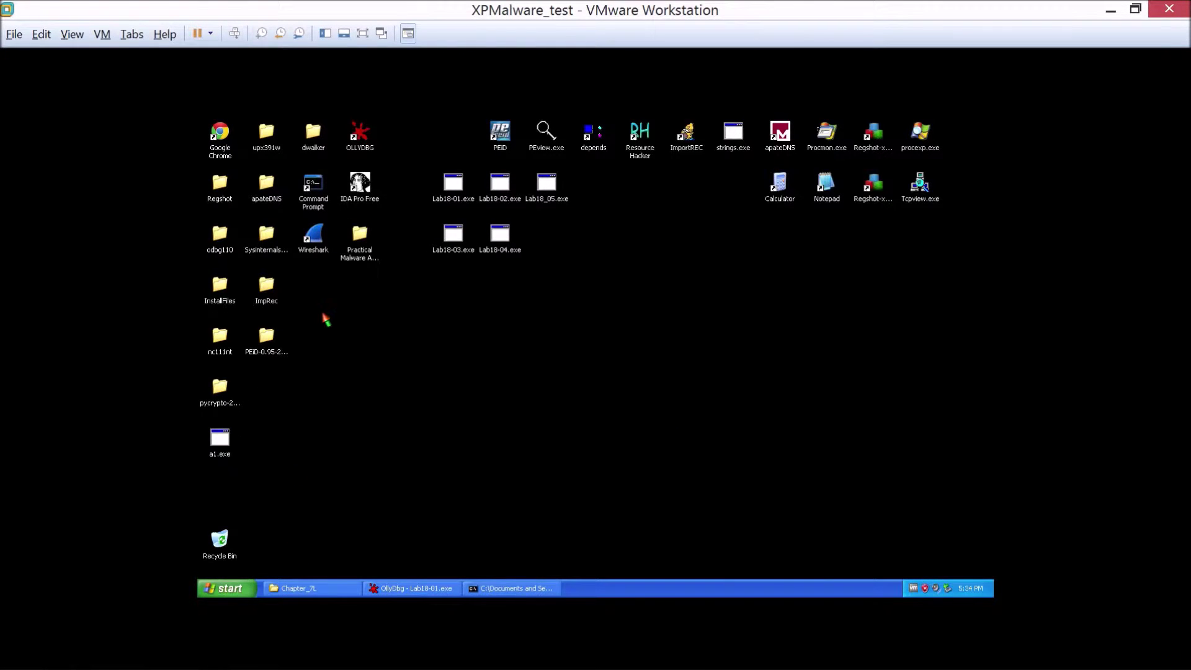
double_click(360, 185)
left_click(676, 431)
Load a1.exe from the Desktop for disassembly as a Portable executable for 80386 with the default options
left_click(205, 141)
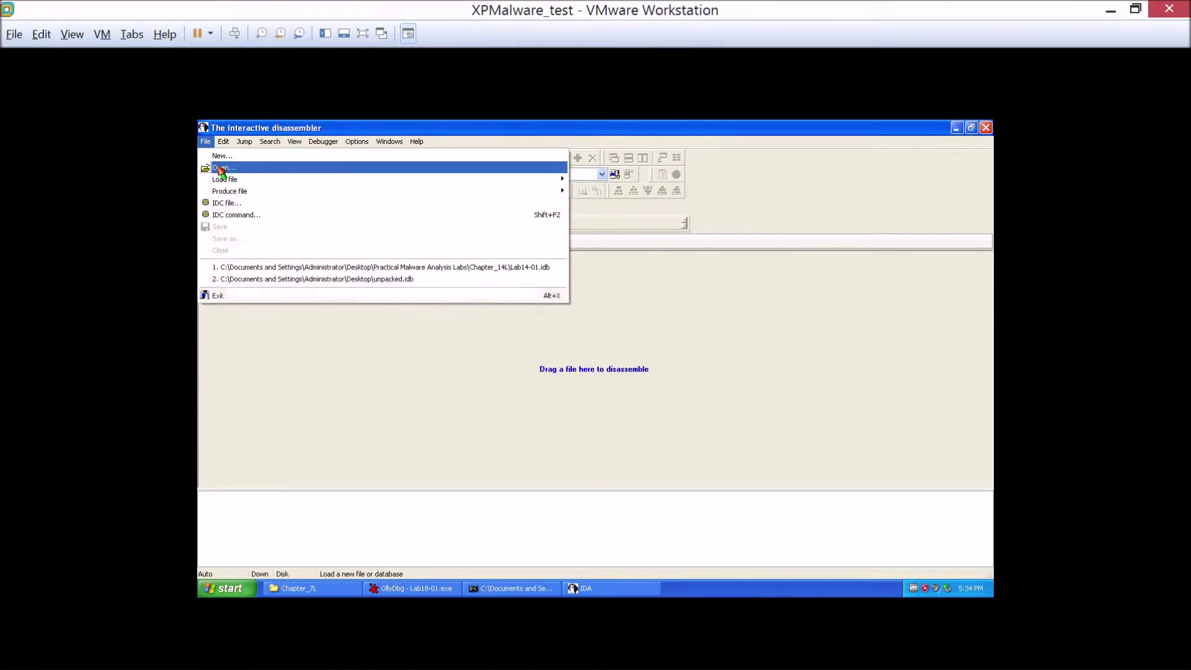
left_click(214, 165)
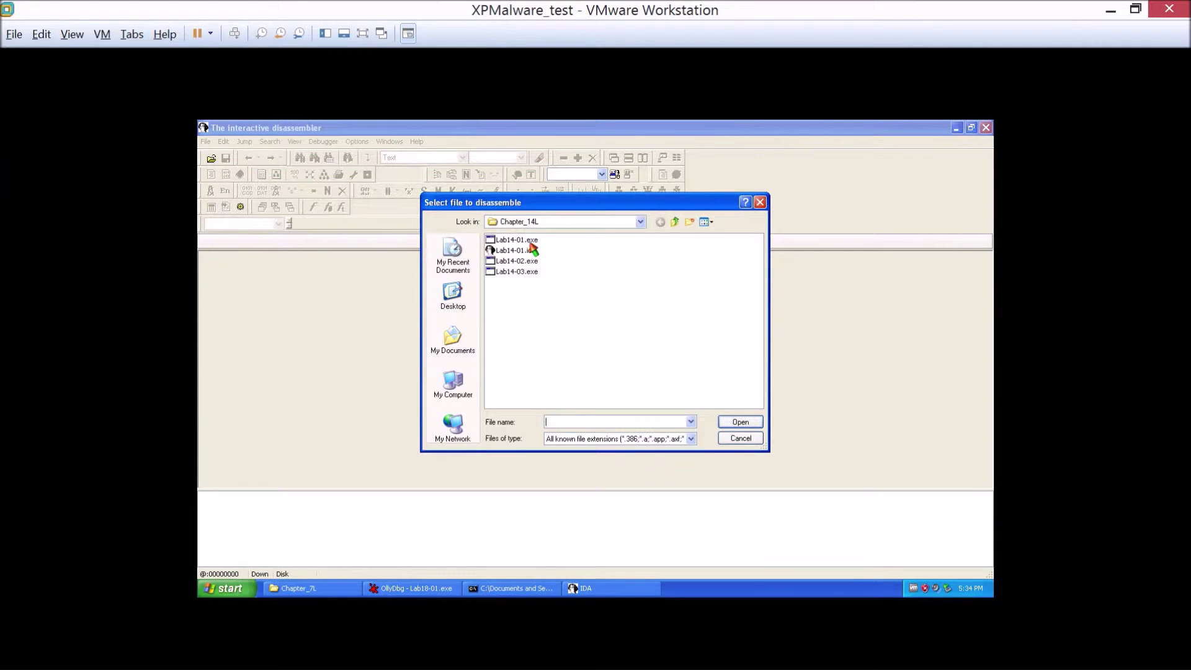
left_click(443, 302)
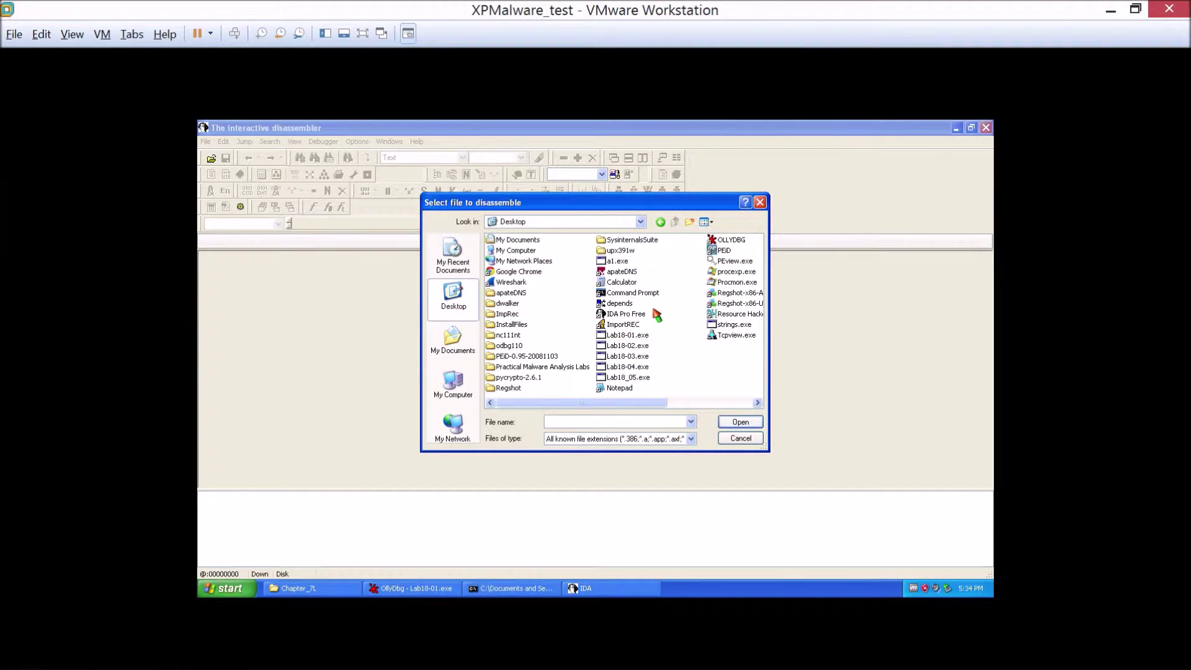
double_click(618, 263)
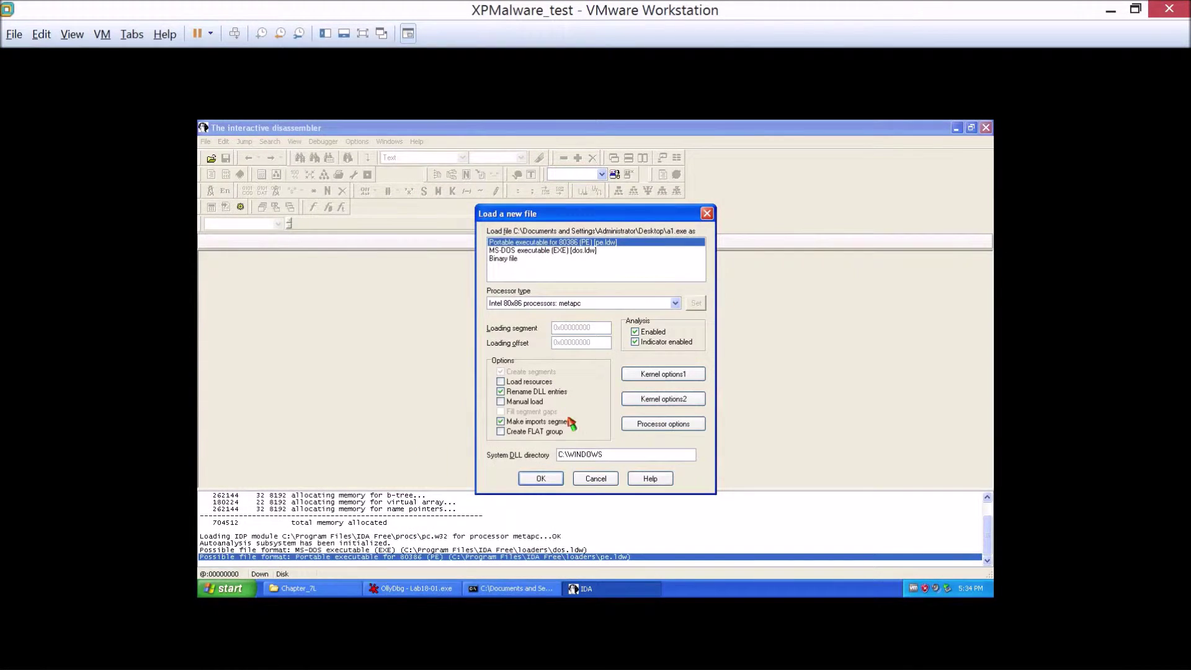
left_click(535, 479)
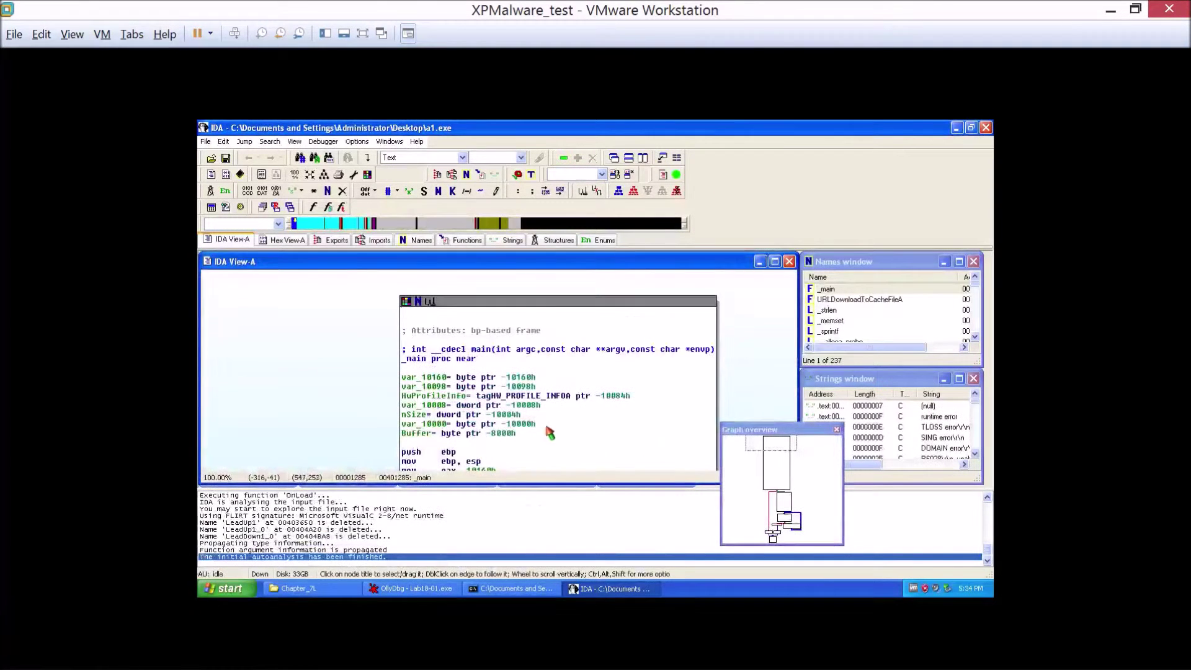
Examine the _main function's graph and review the imported functions down to the end of the list
mouse_move(780, 471)
left_mouse_down()
mouse_move(786, 546)
mouse_move(778, 456)
left_mouse_up()
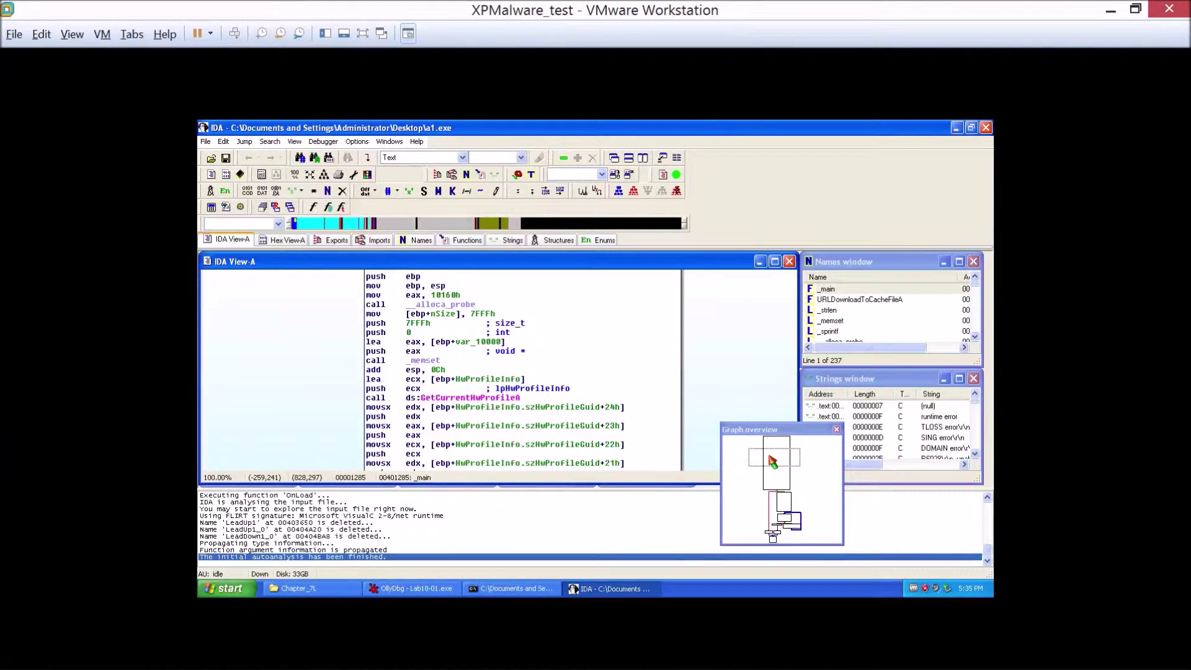
left_click(782, 502)
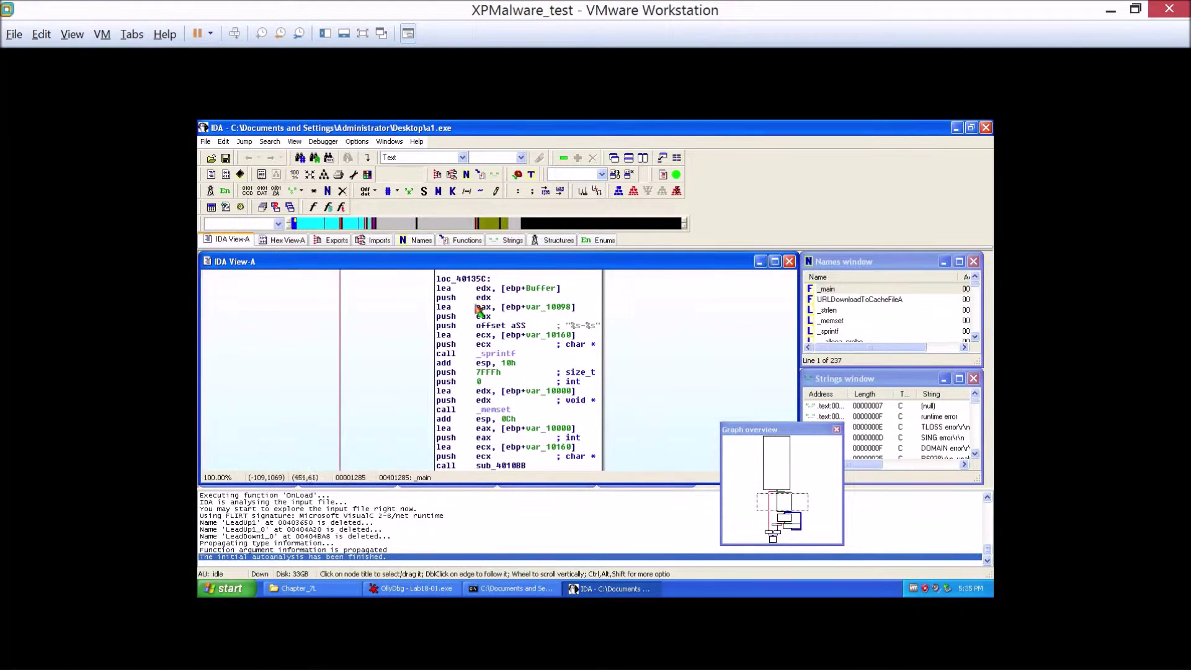
left_click(369, 241)
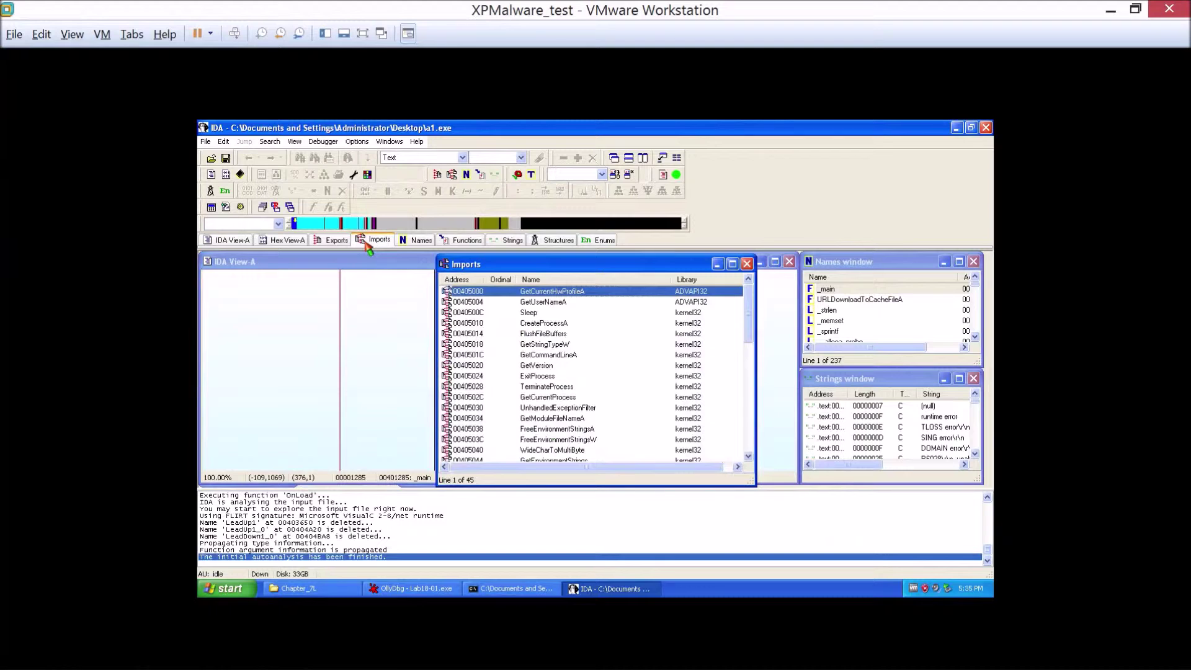
left_click_drag(751, 329, 750, 443)
left_click_drag(752, 485, 726, 520)
left_click_drag(718, 521, 724, 490)
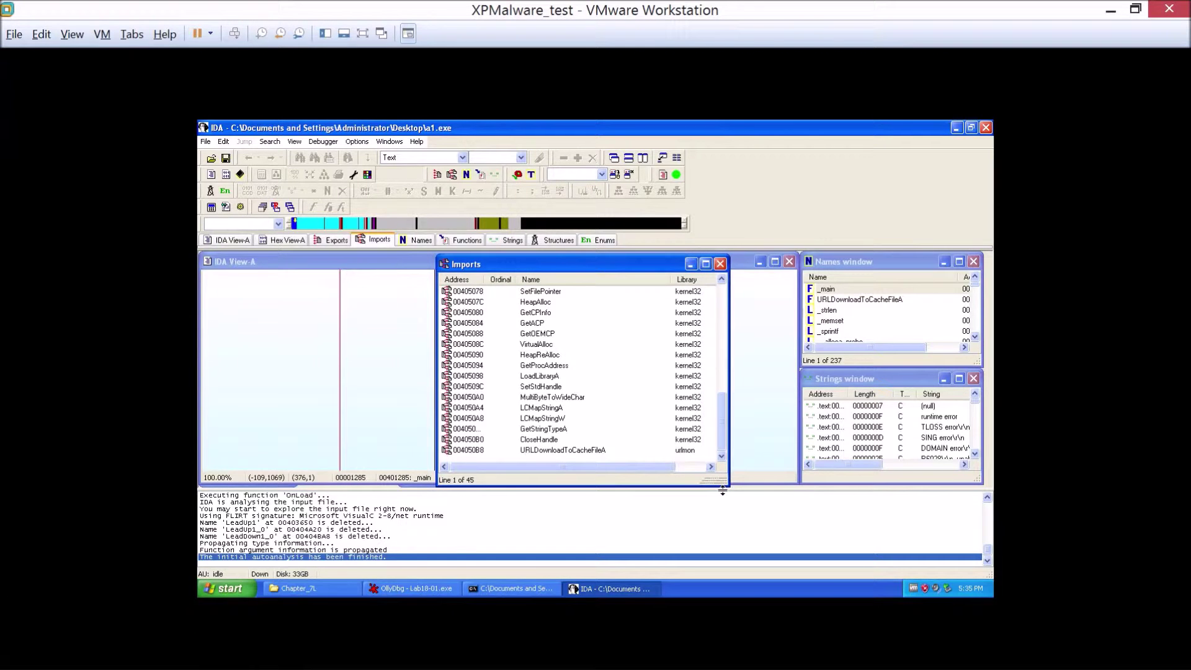
Return to the start of the imports list and close IDA, saving the a1.exe database
scroll(581, 413, "up", 10)
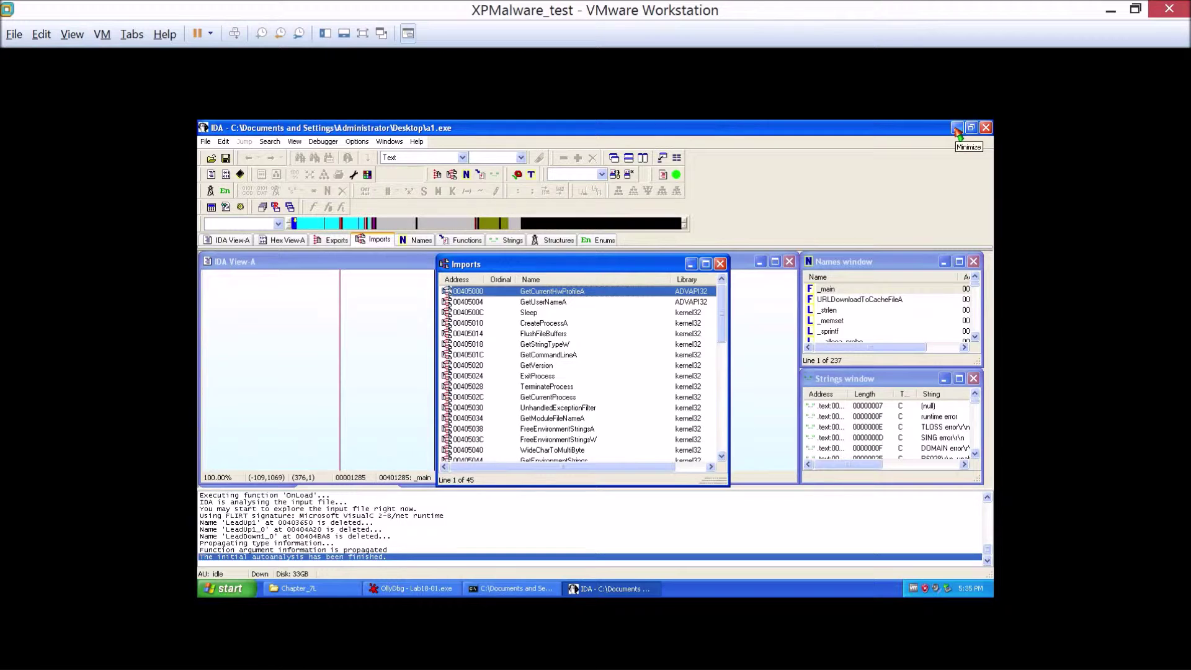
left_click(985, 128)
left_click(534, 421)
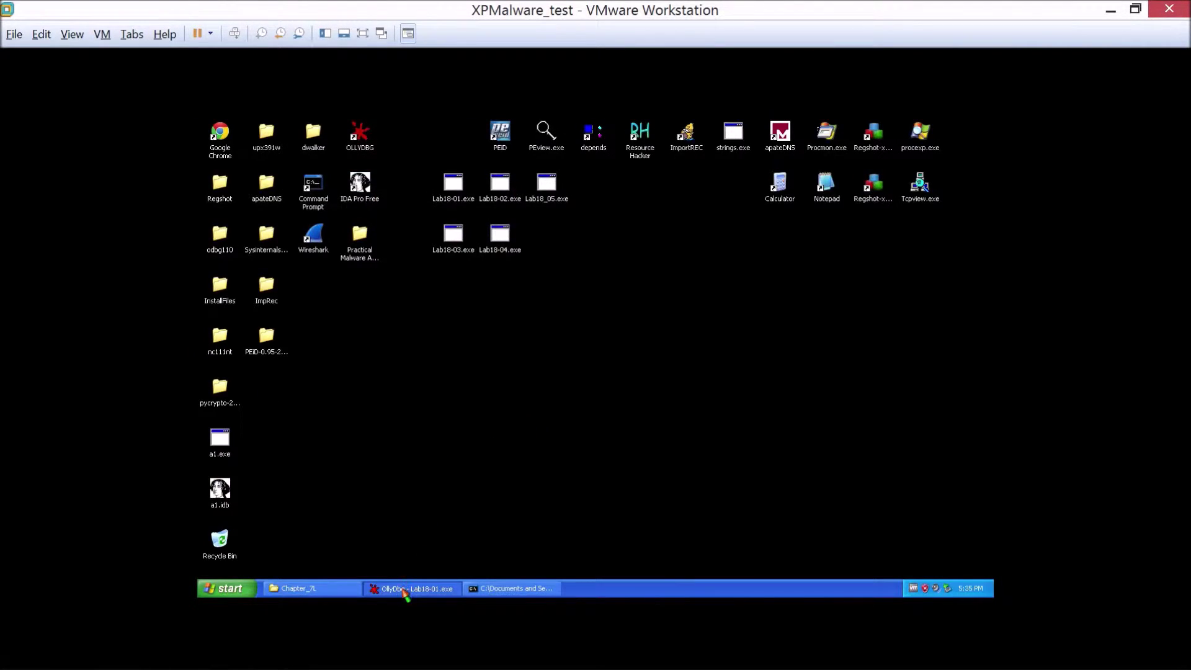
Switch to OllyDbg, open Lab18-02.exe from the Desktop, and agree to terminate the active Lab18-01 process
left_click(404, 593)
left_click(413, 287)
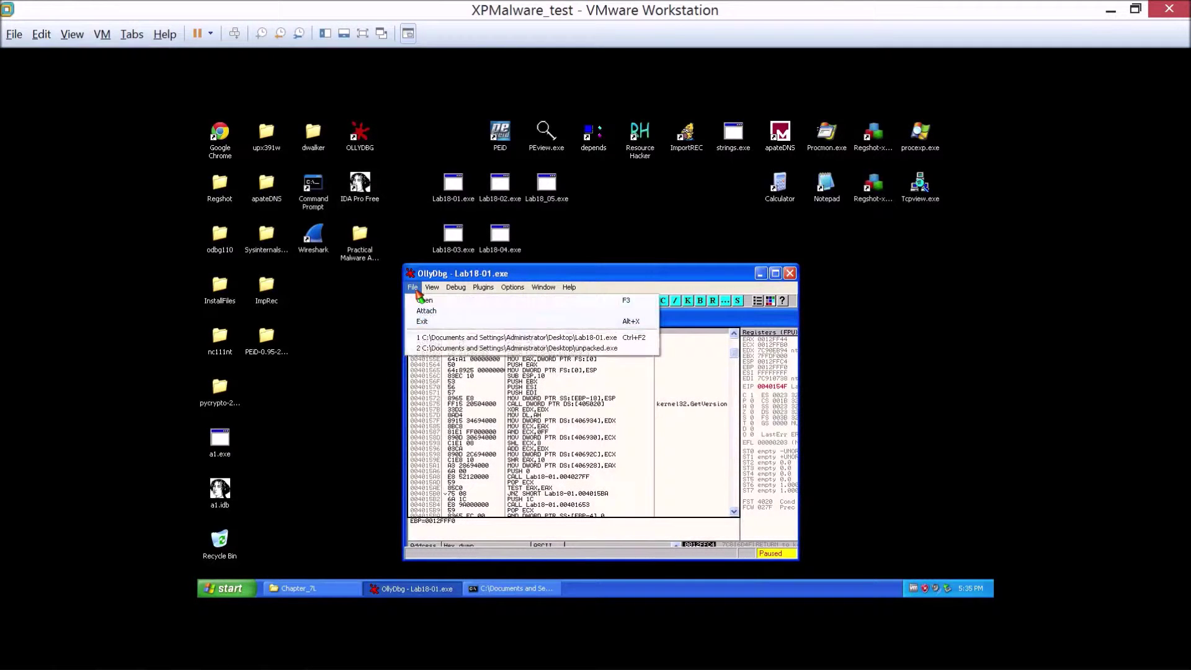
left_click(424, 304)
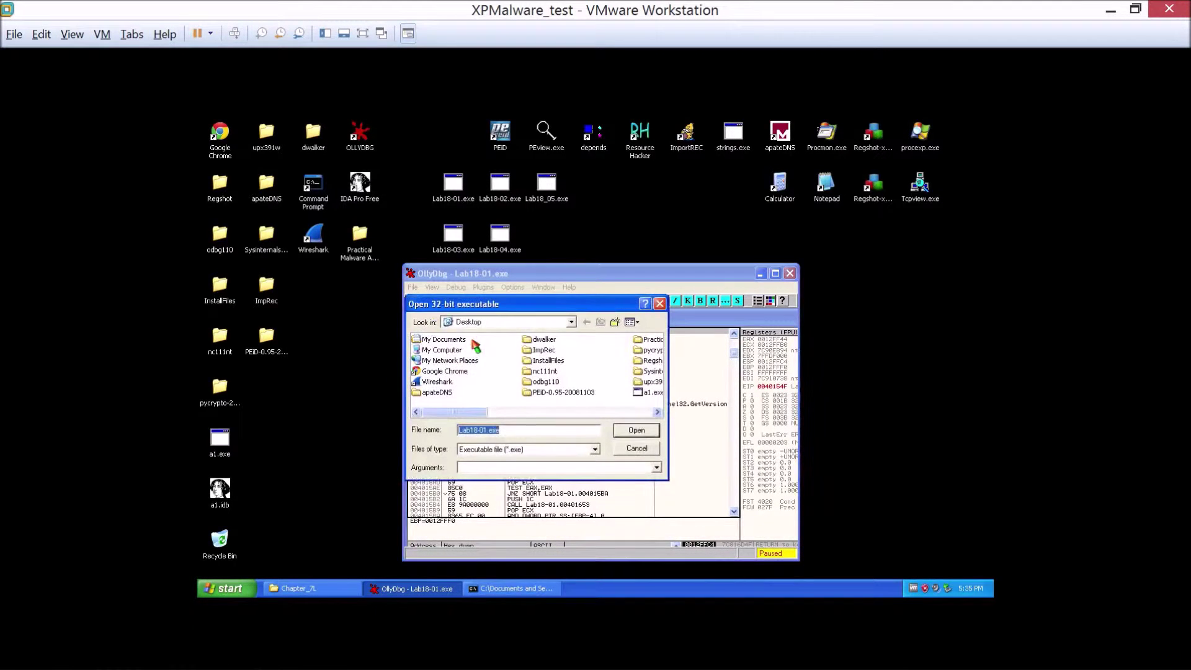
left_click_drag(449, 413, 561, 414)
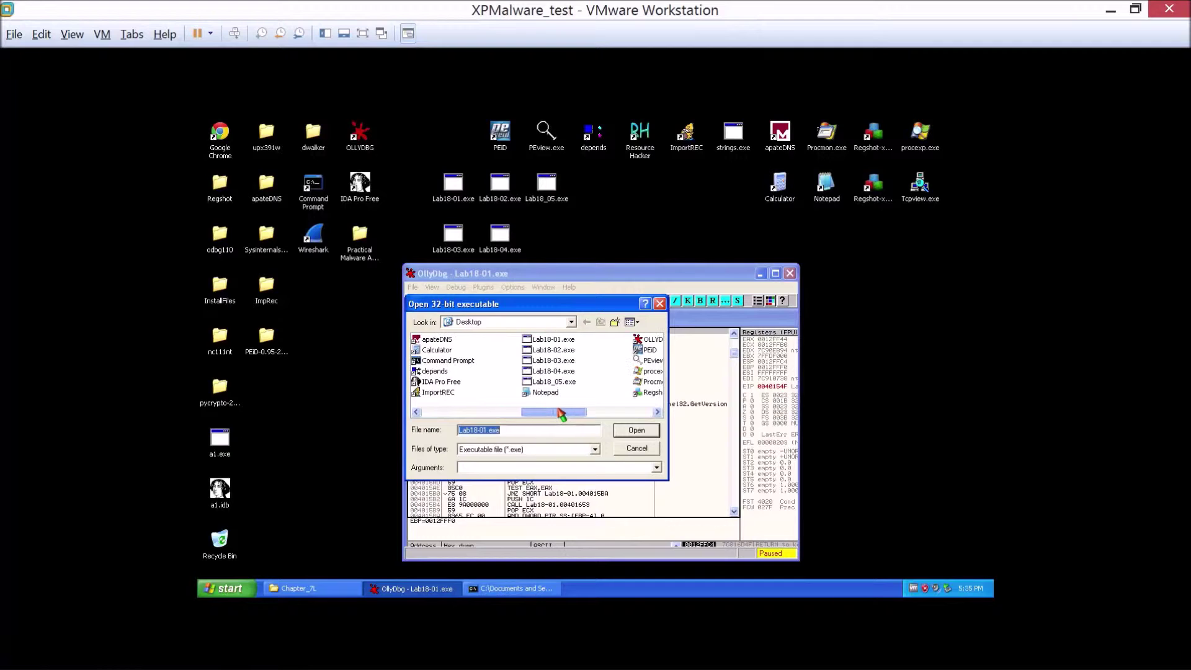
double_click(555, 351)
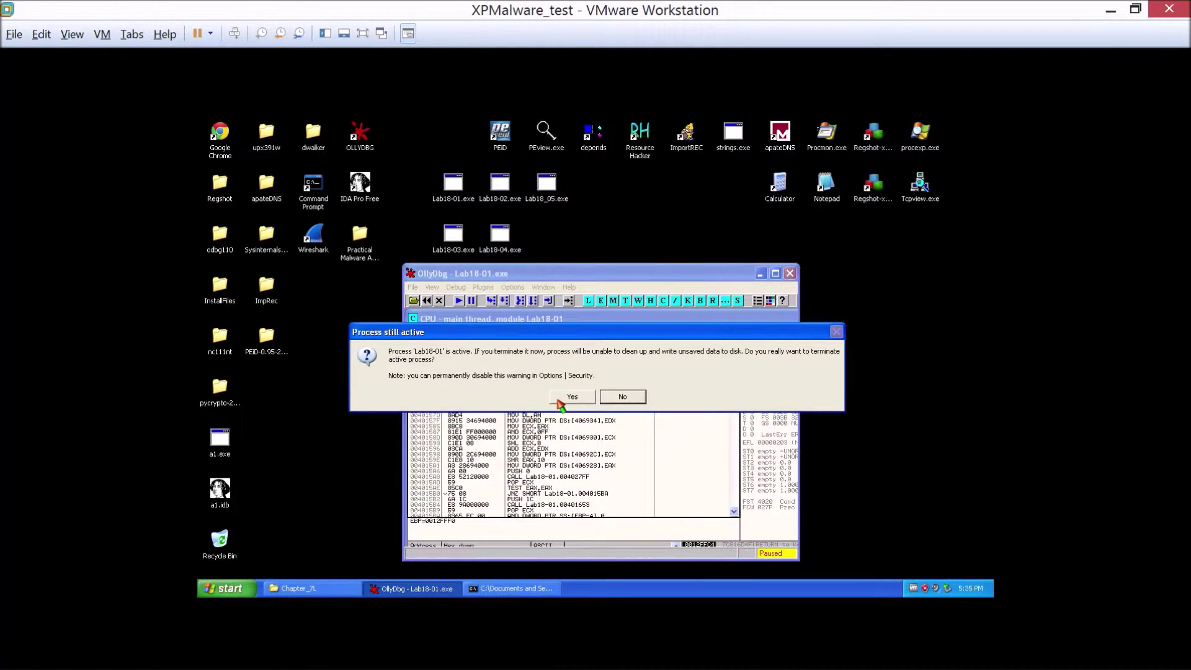
left_click(583, 392)
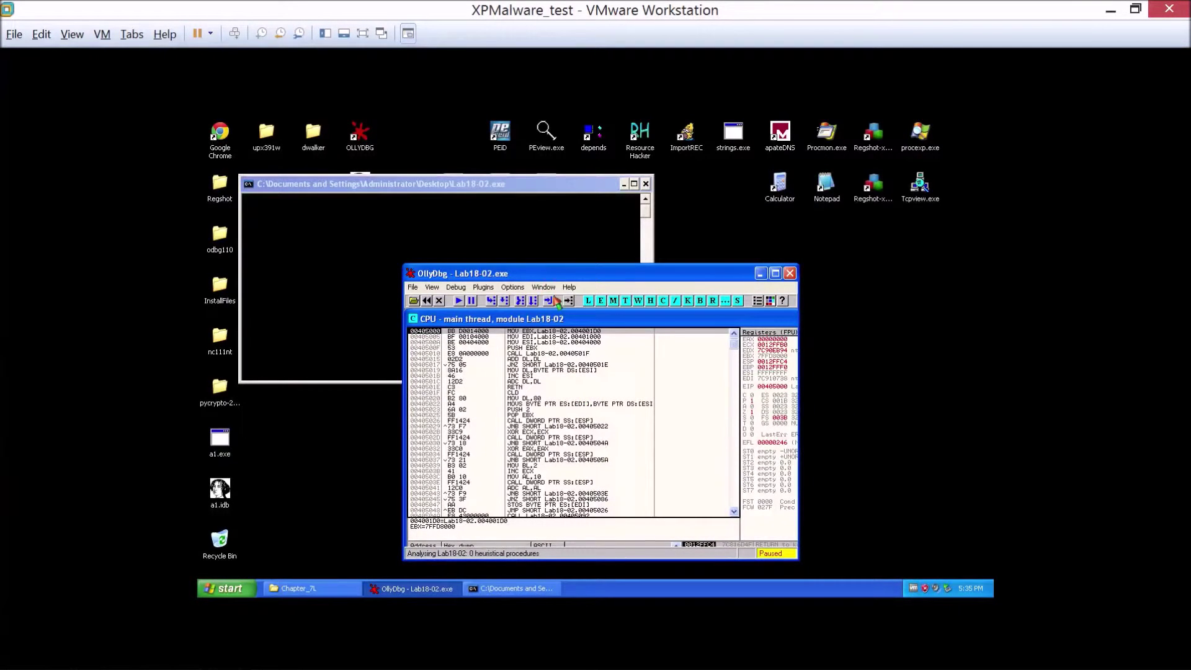
left_click_drag(551, 275, 491, 244)
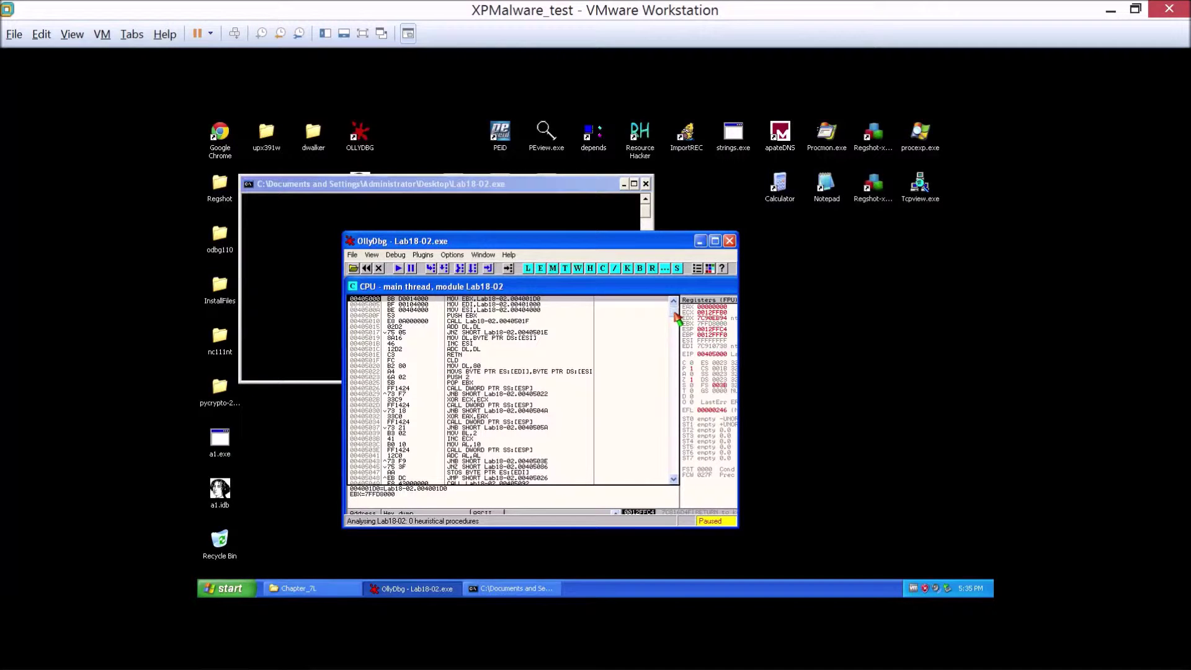
Look over the unpacking stub and find the OEP by Section Hop (Trace over) with OllyDump
scroll(677, 318, "down", 20)
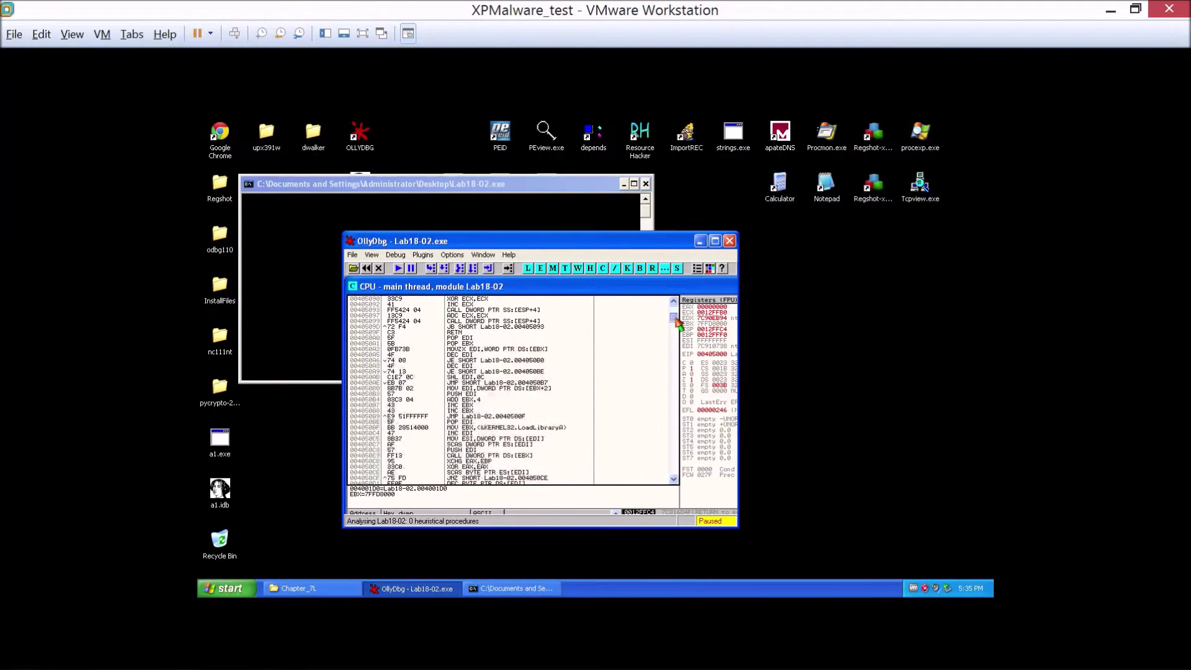
scroll(677, 322, "up", 20)
left_click(454, 255)
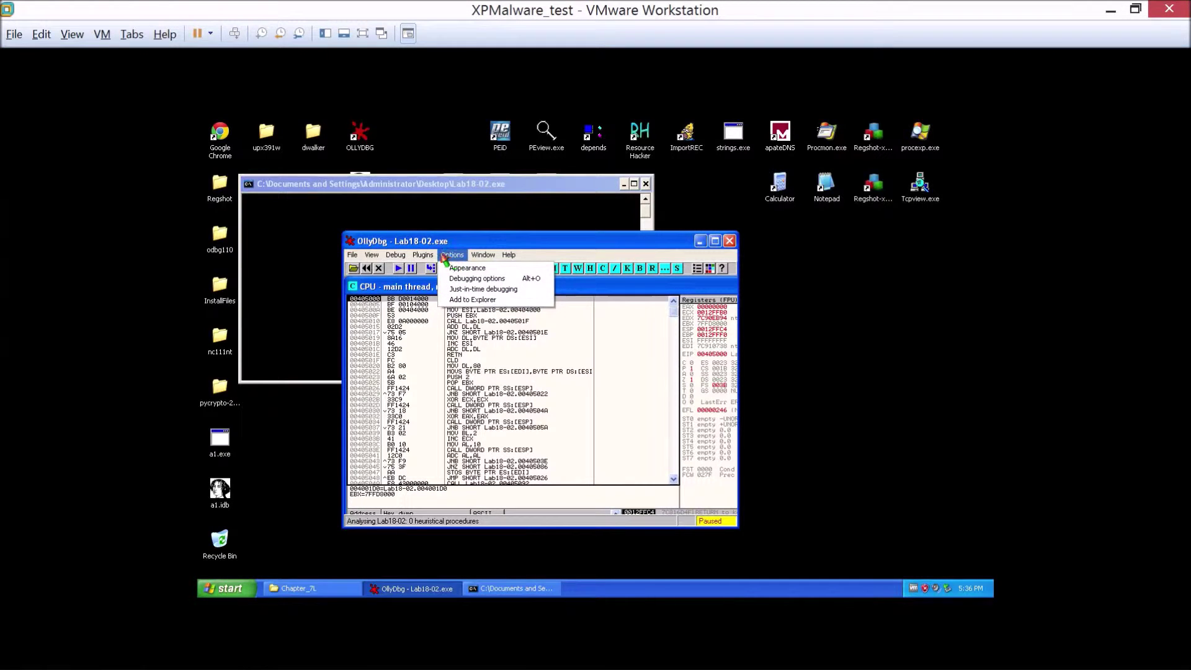
mouse_move(423, 255)
mouse_move(447, 289)
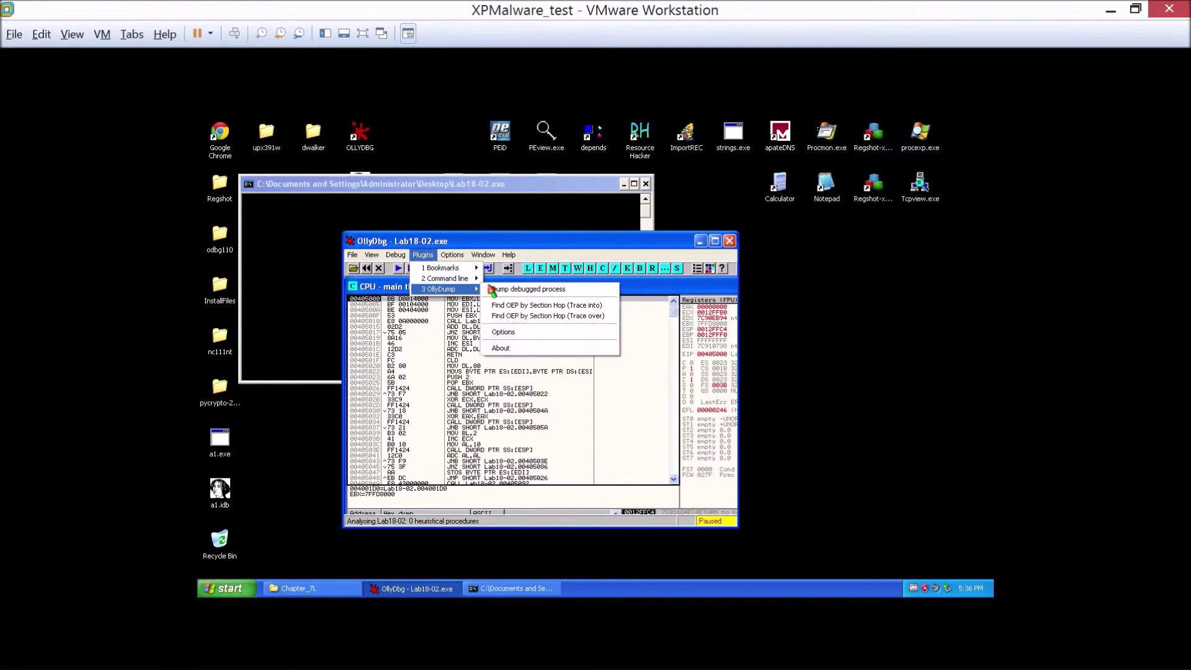
left_click(530, 316)
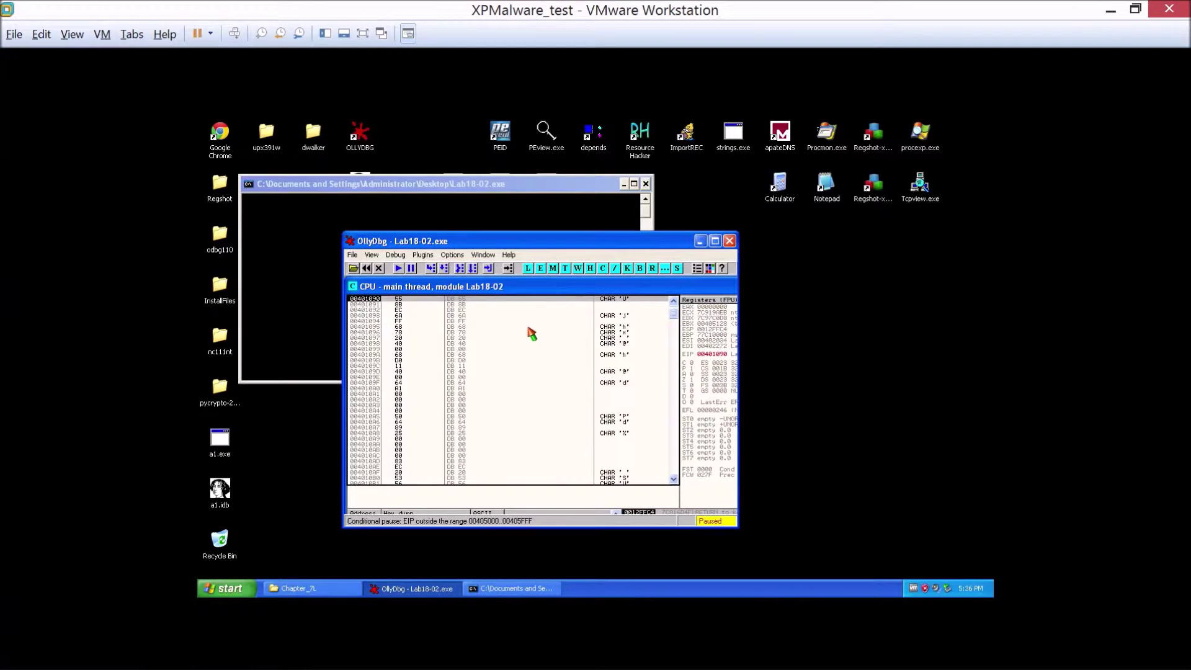
Analyse the code at 00401090 so that its raw bytes are disassembled into instructions
scroll(527, 351, "up", 2)
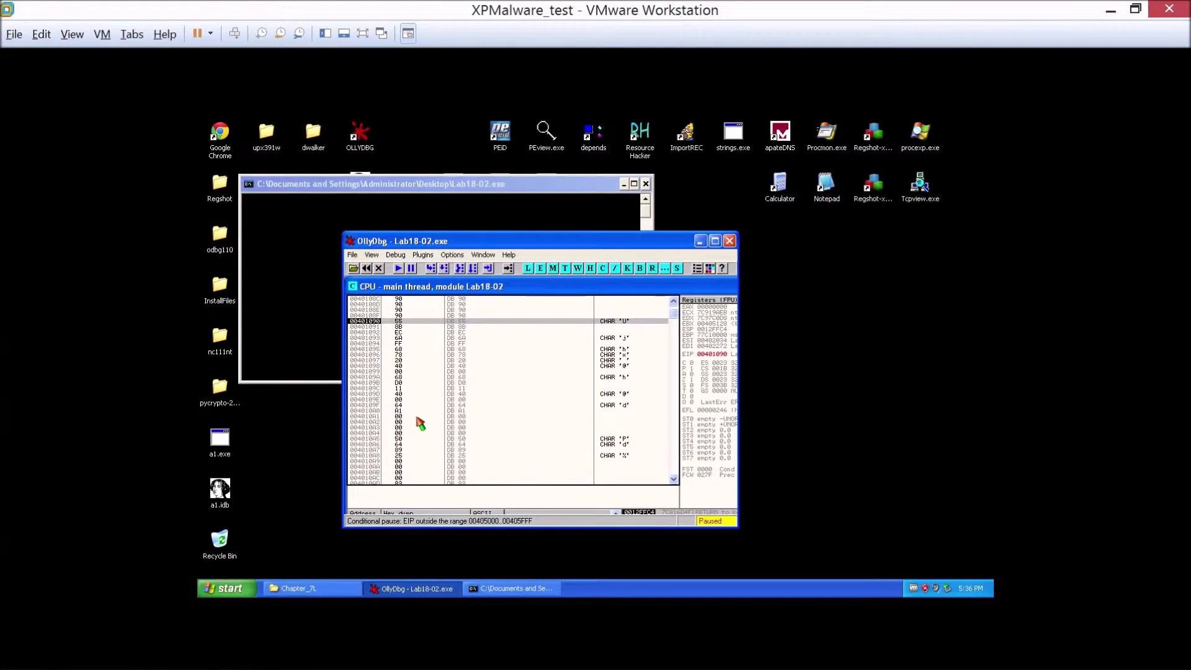
right_click(401, 323)
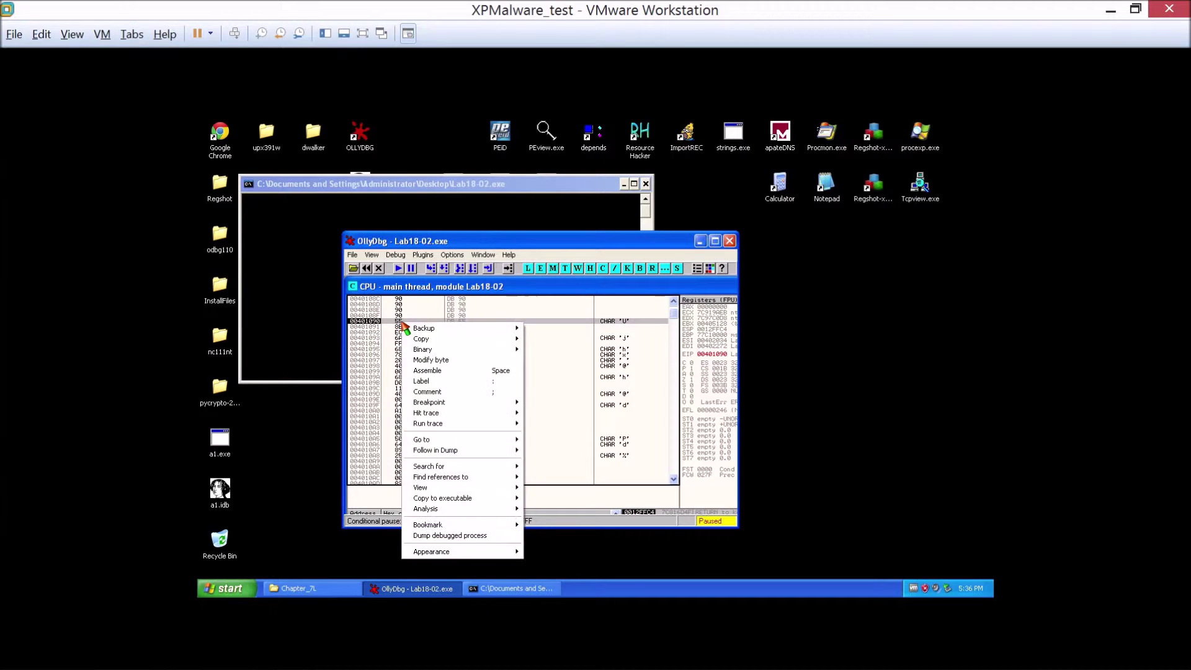
mouse_move(470, 513)
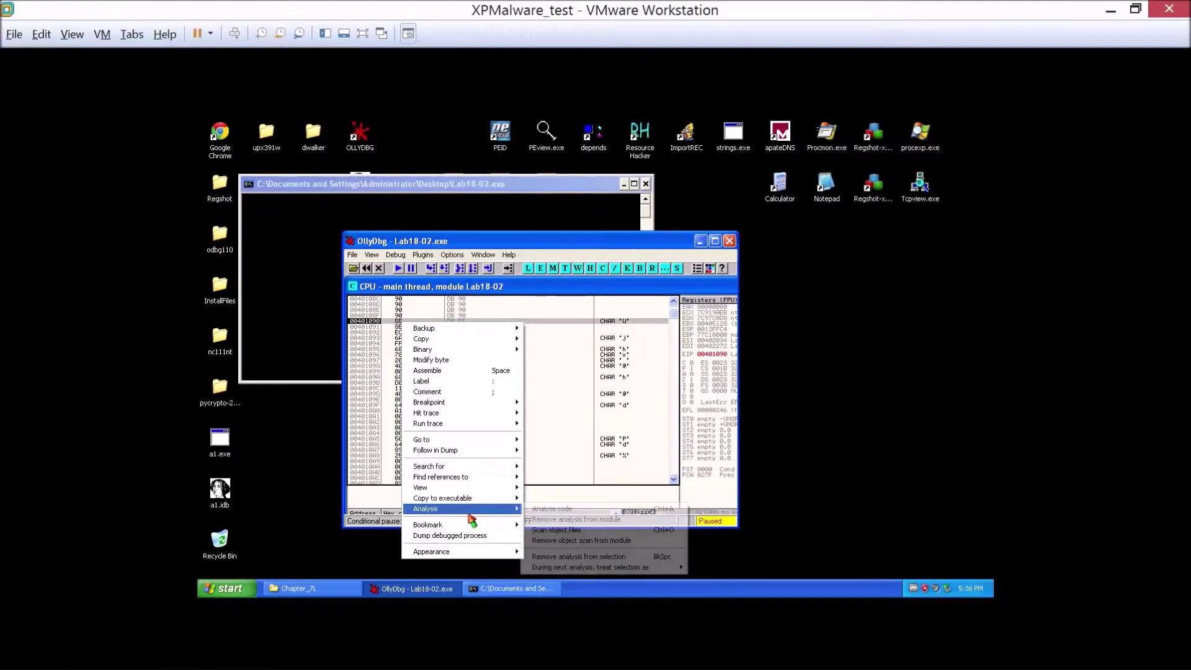
left_click(544, 510)
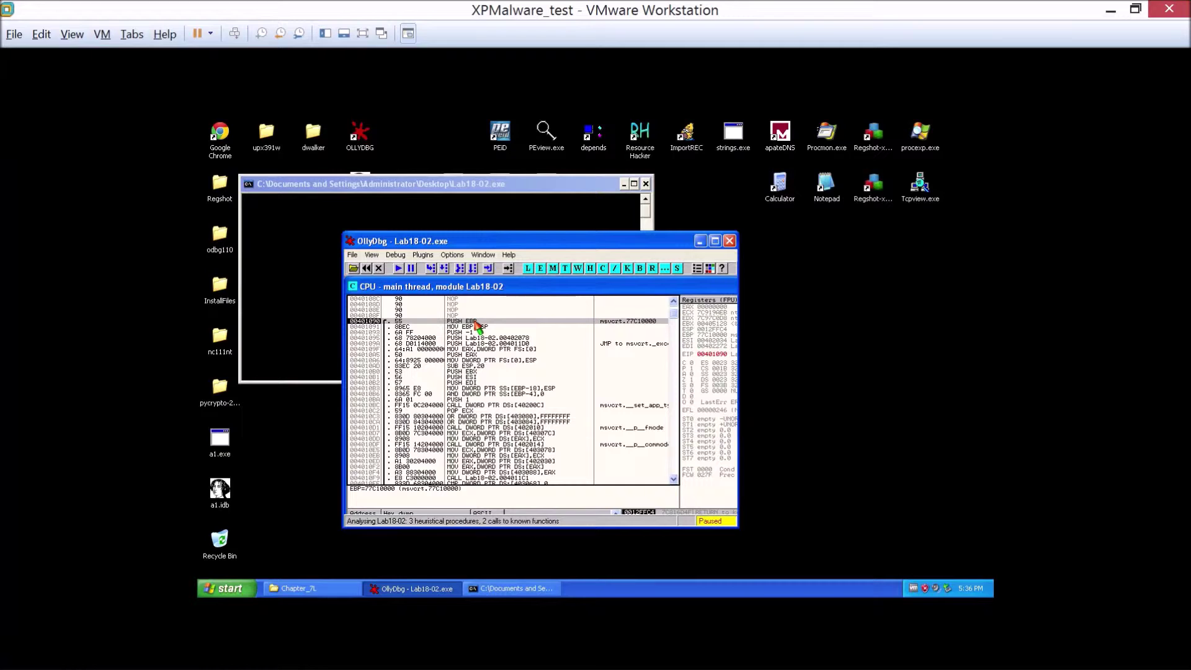
Set a breakpoint on PUSH EBP at 00401090, step over that instruction, and reselect its line
double_click(406, 322)
left_click(444, 270)
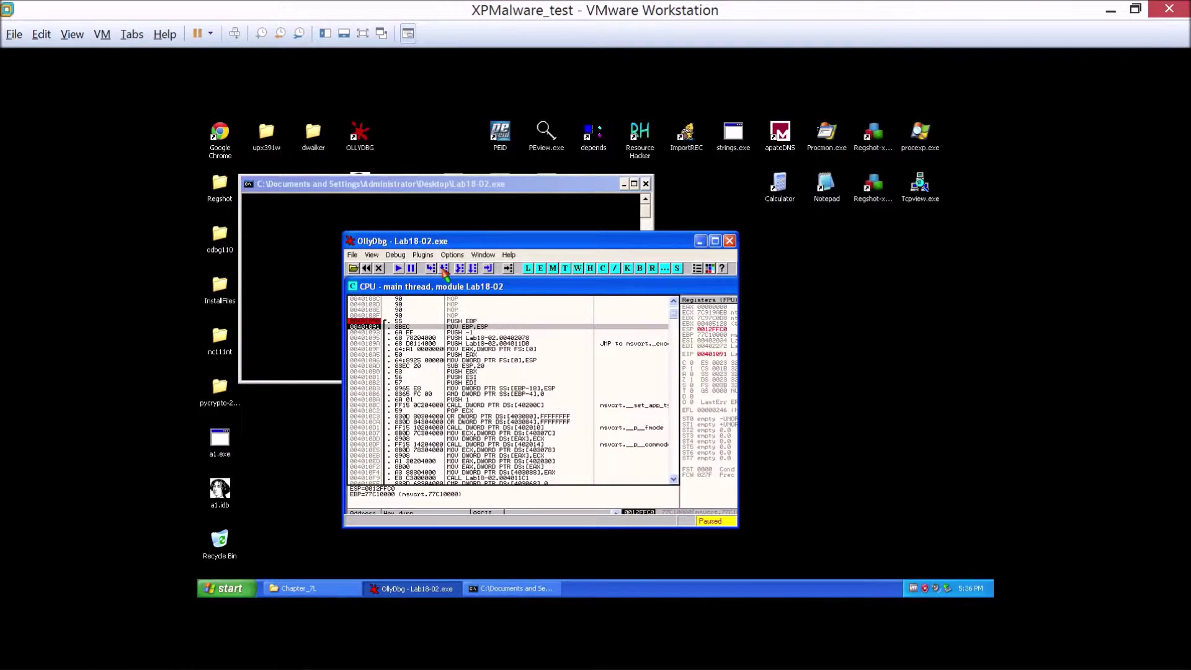
left_click(428, 322)
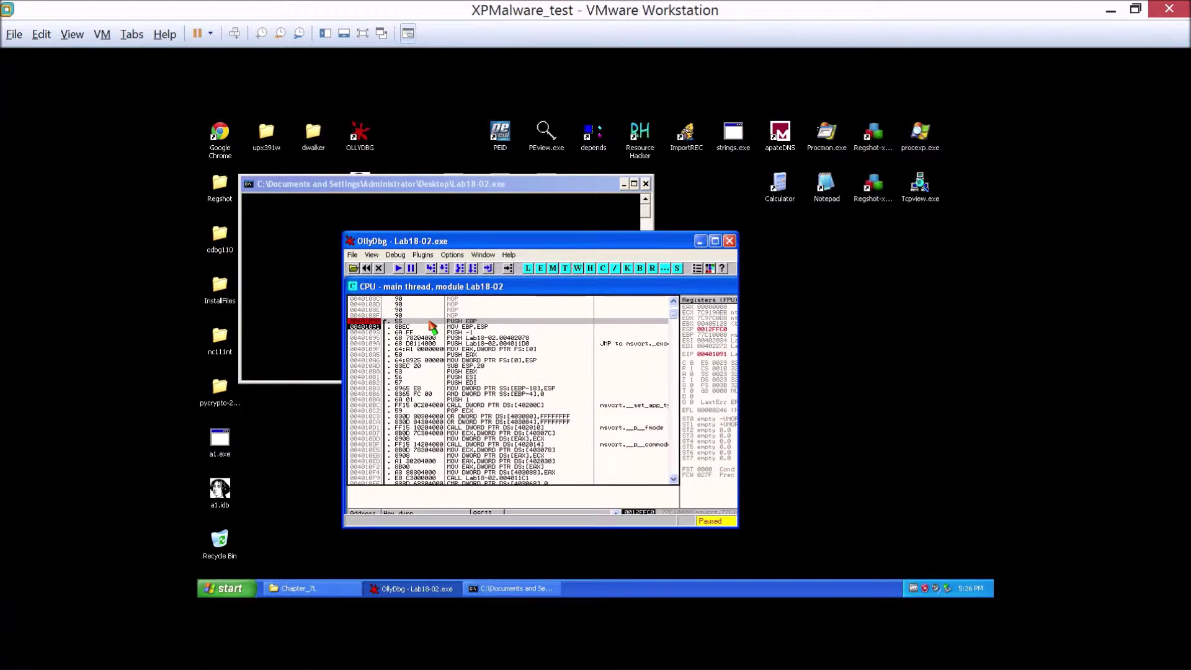
Dump the debugged process with the entry point modified to 1090 and save it as a2 on the Desktop
left_click(452, 255)
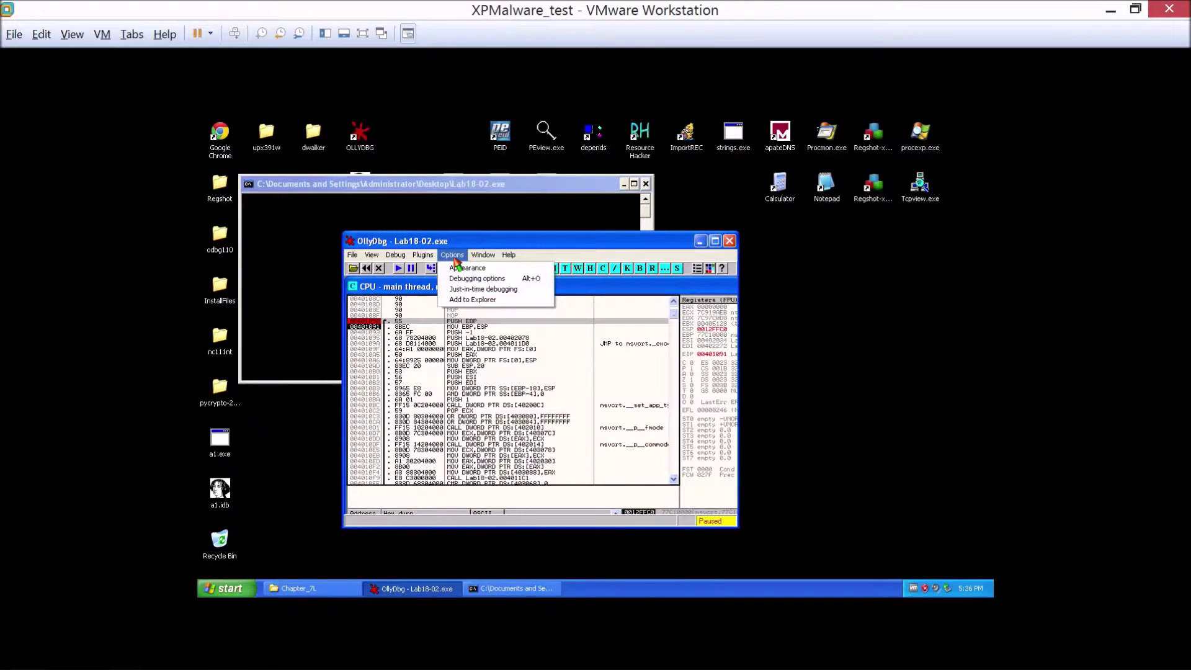
mouse_move(422, 255)
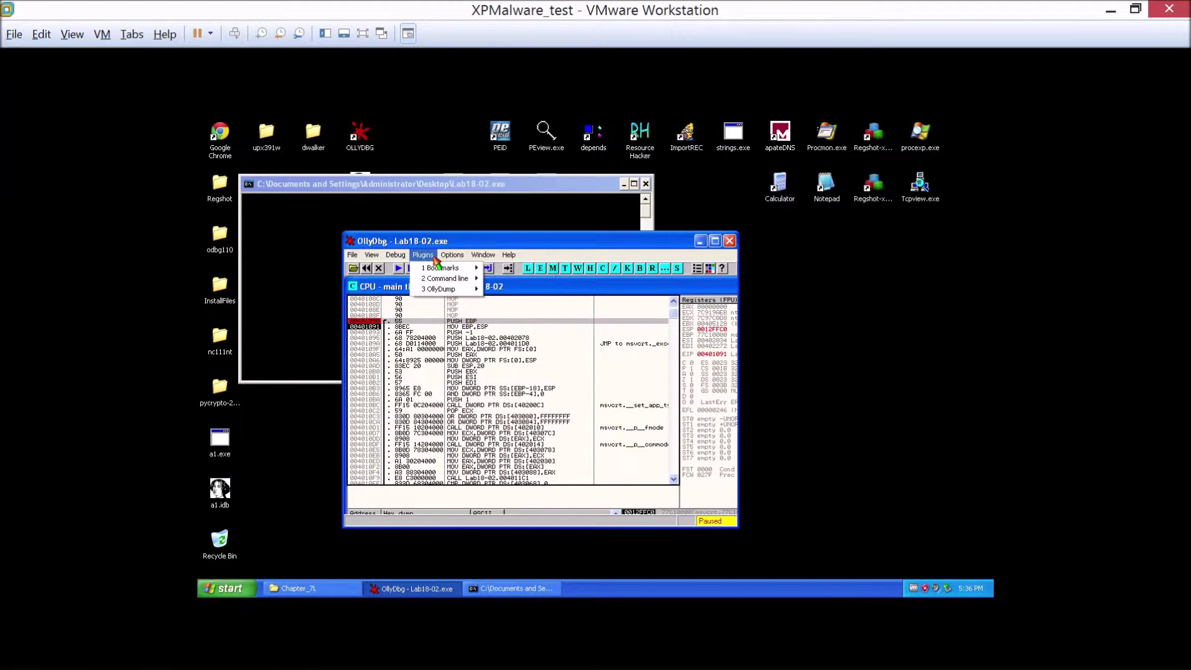
mouse_move(445, 289)
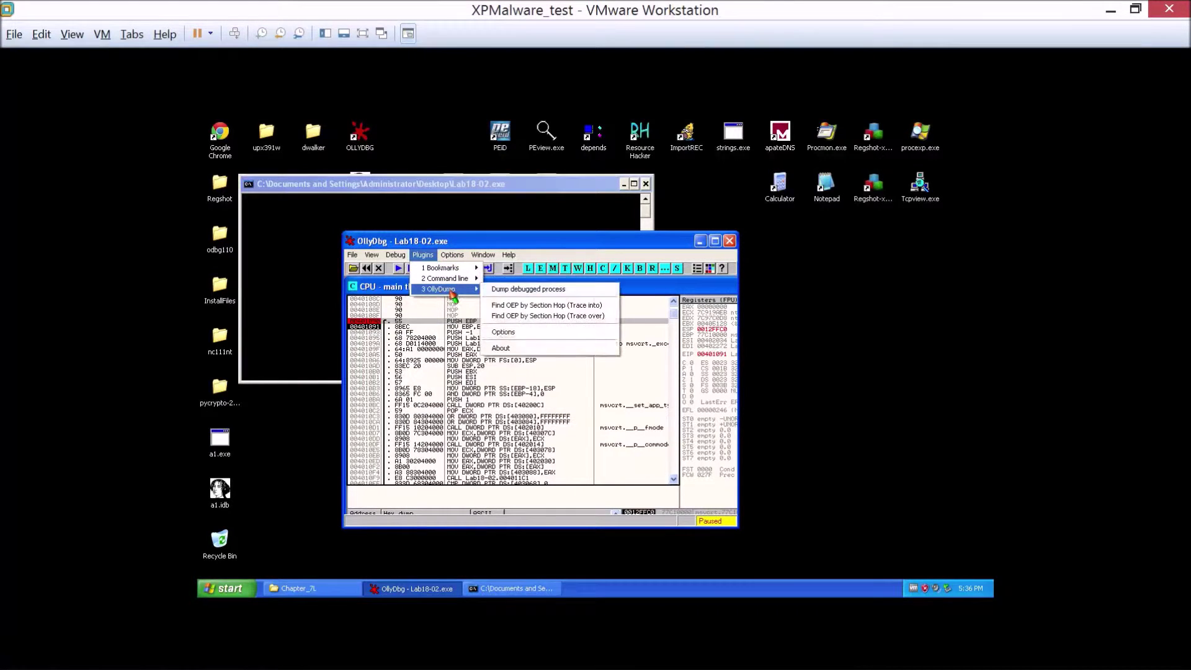
left_click(533, 290)
left_click(611, 175)
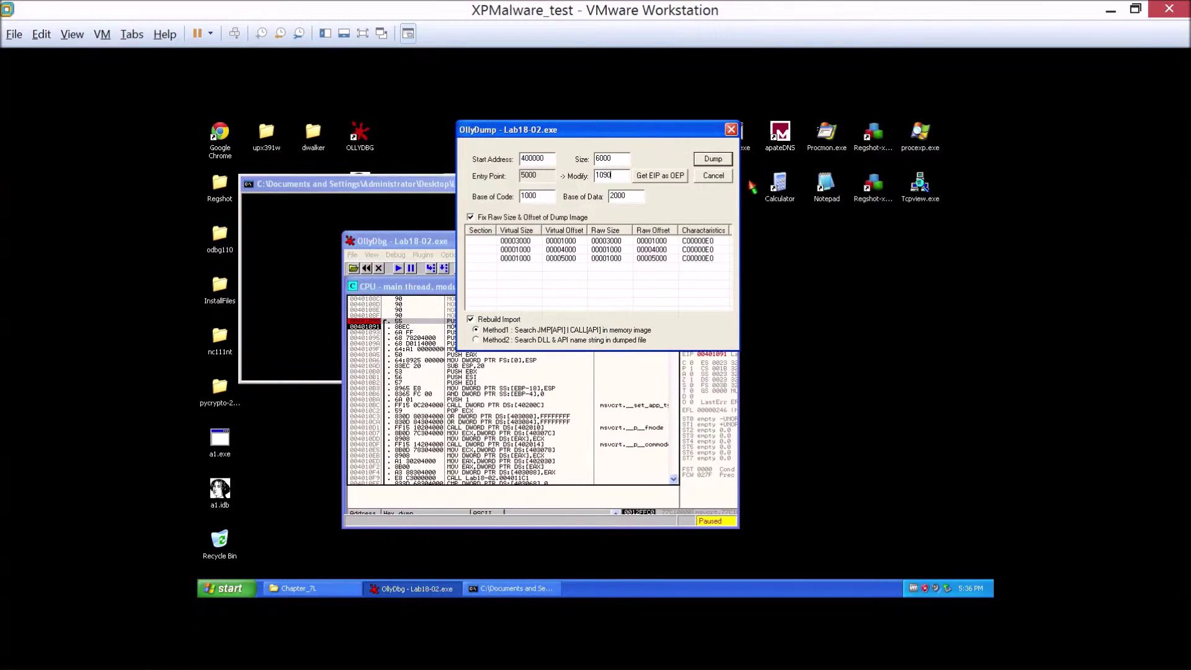
left_click(720, 163)
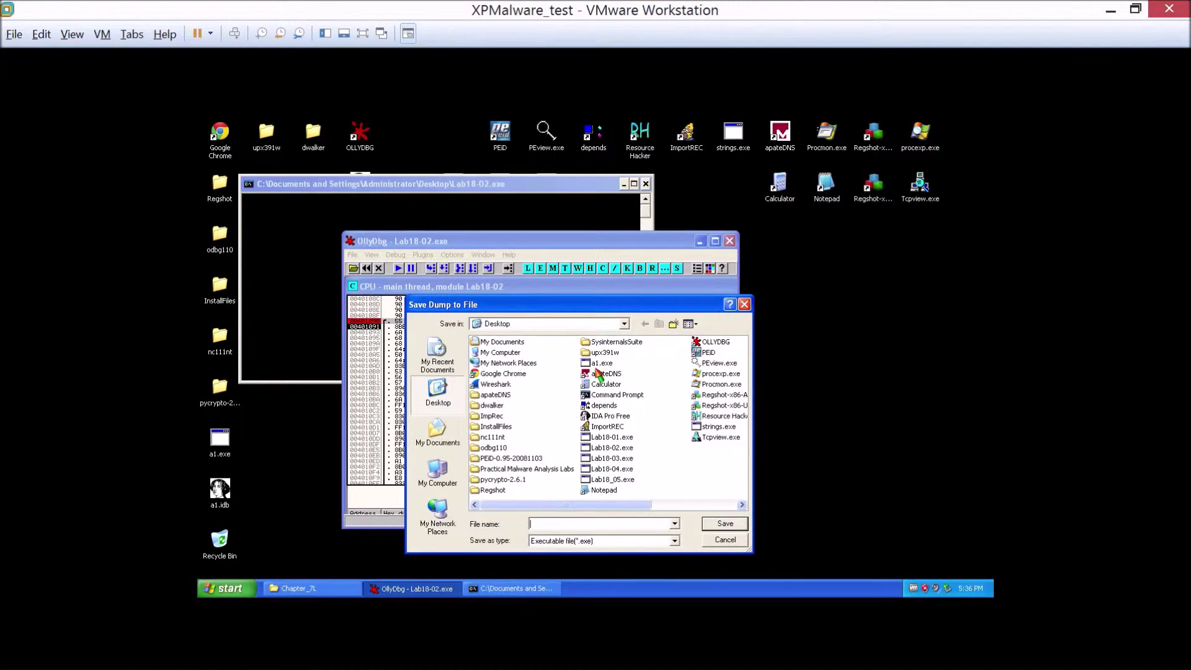
left_click(593, 524)
left_click(595, 538)
left_click(726, 527)
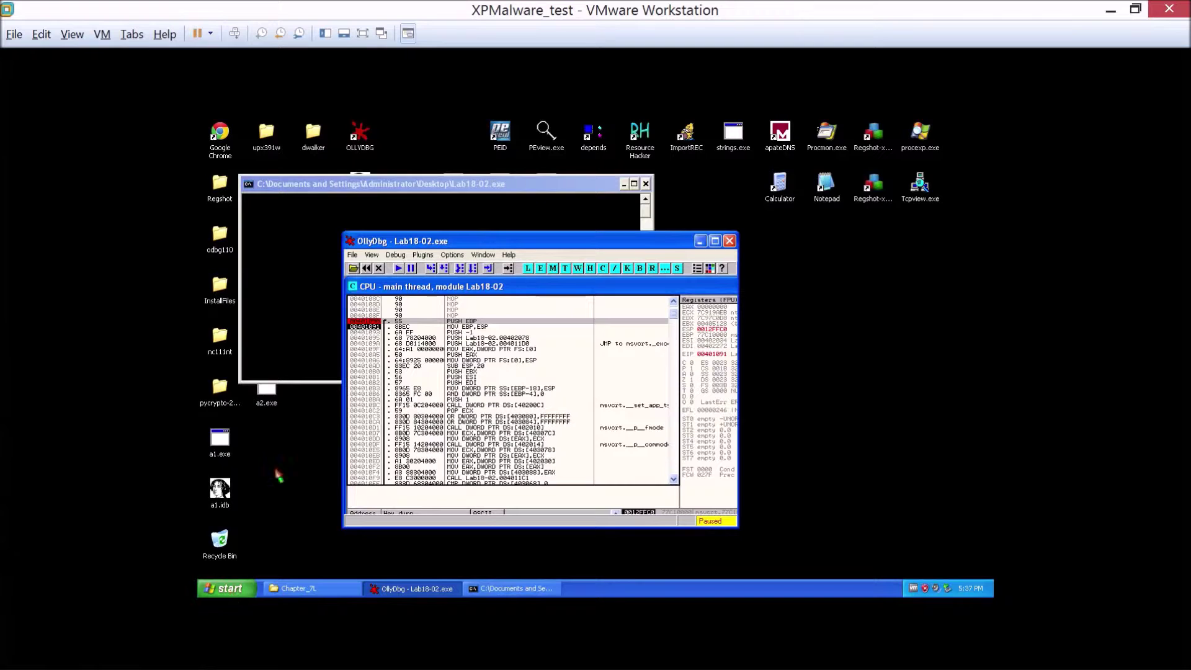
Minimise the Lab18-02.exe console window and launch IDA Pro Free, dismissing its About notice
left_click(623, 184)
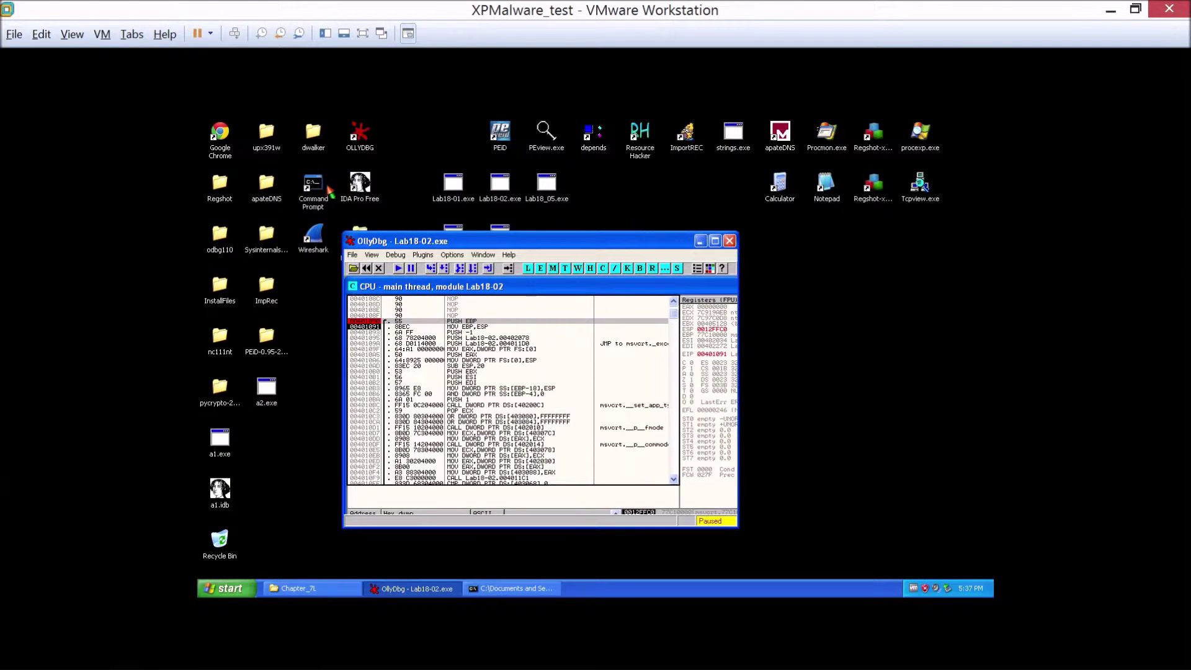
double_click(359, 184)
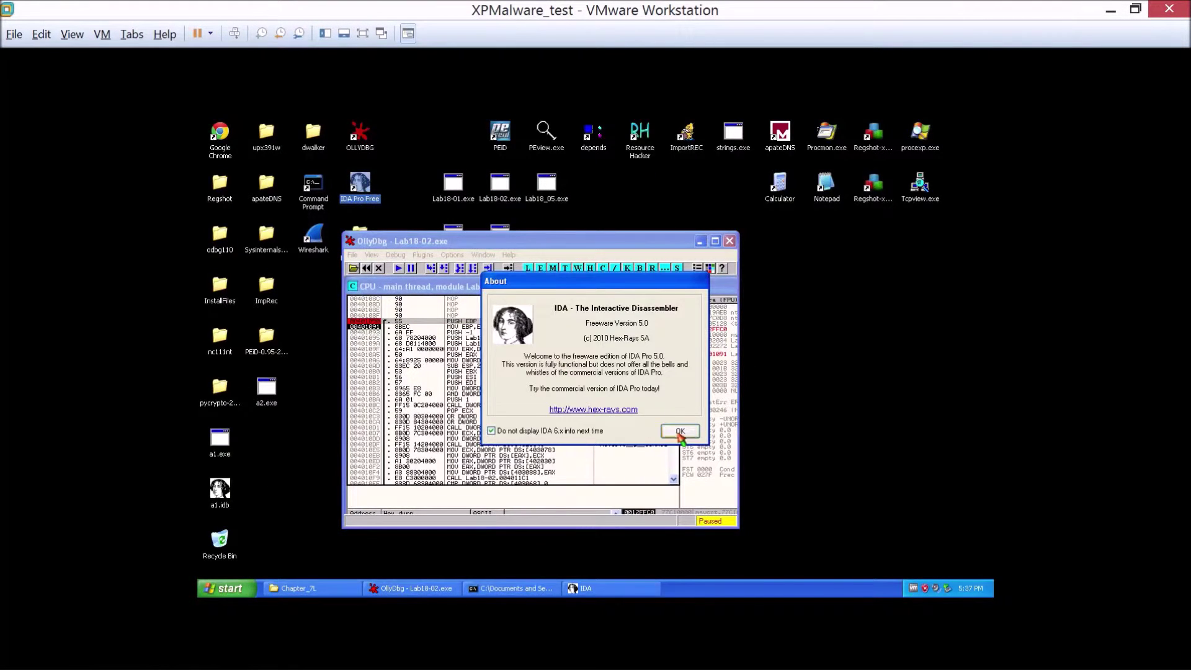
left_click(679, 431)
double_click(505, 128)
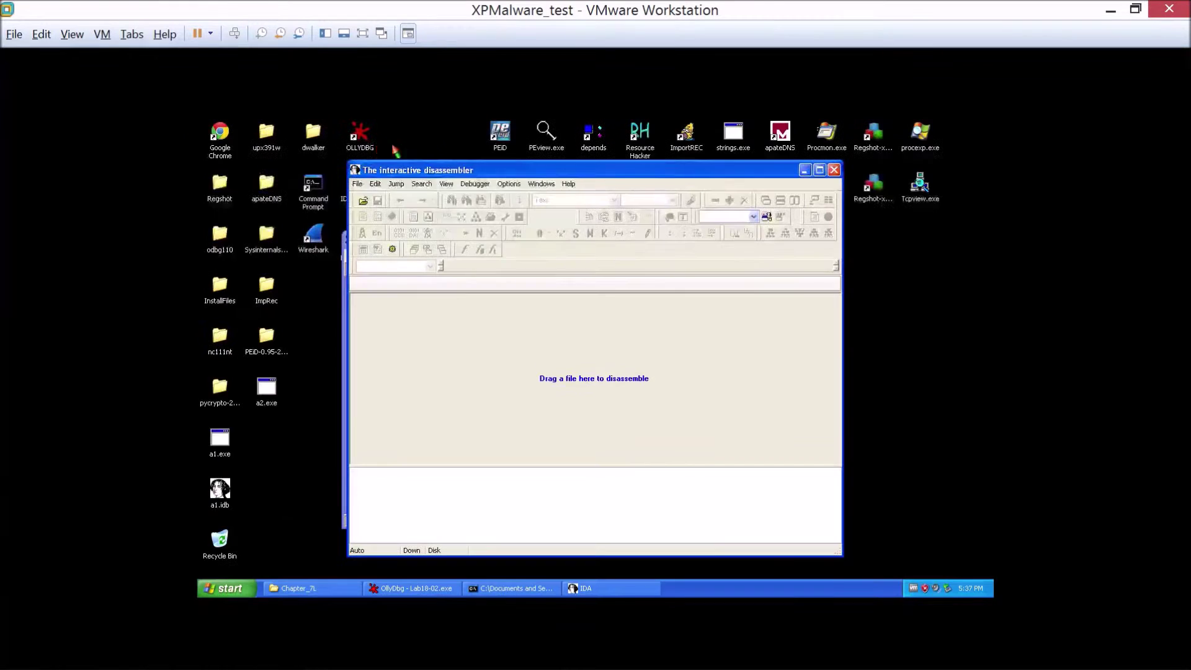
Load a2.exe from the Desktop for disassembly as a Portable executable with the default options
left_click(358, 183)
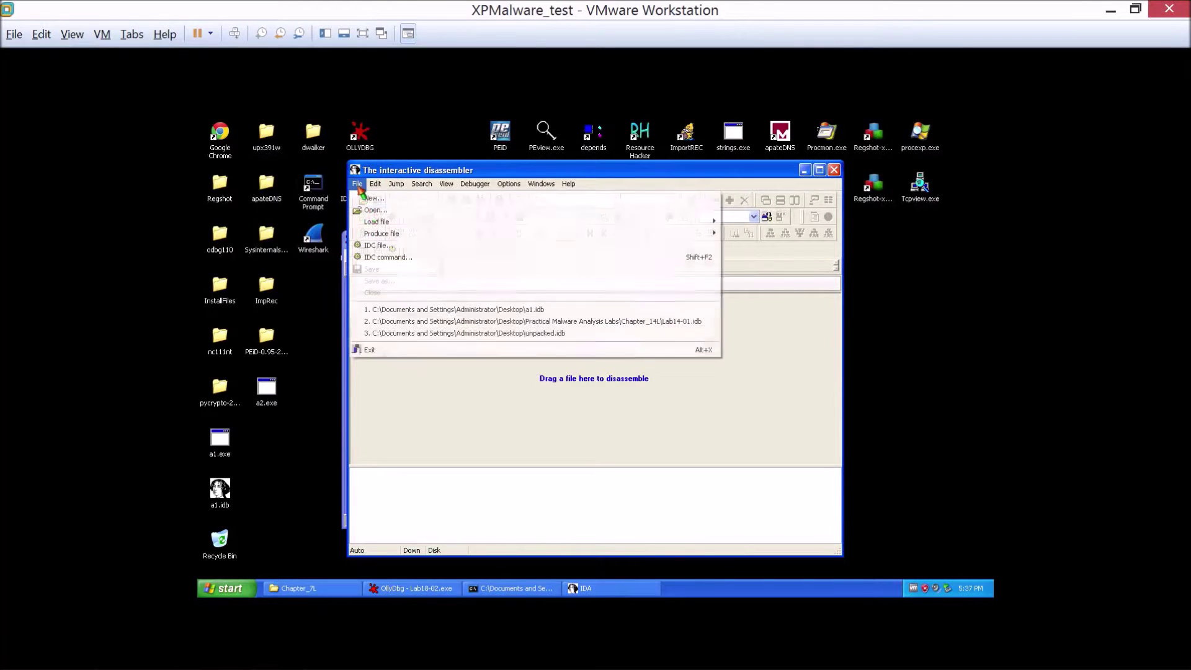
left_click(373, 211)
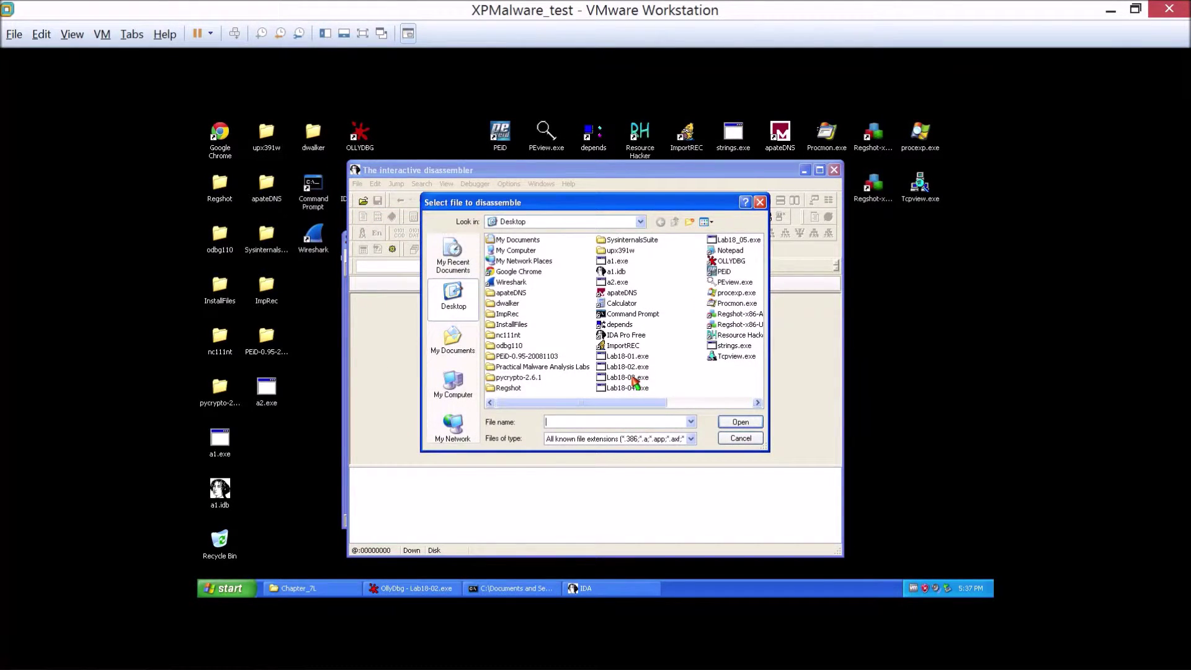
double_click(625, 283)
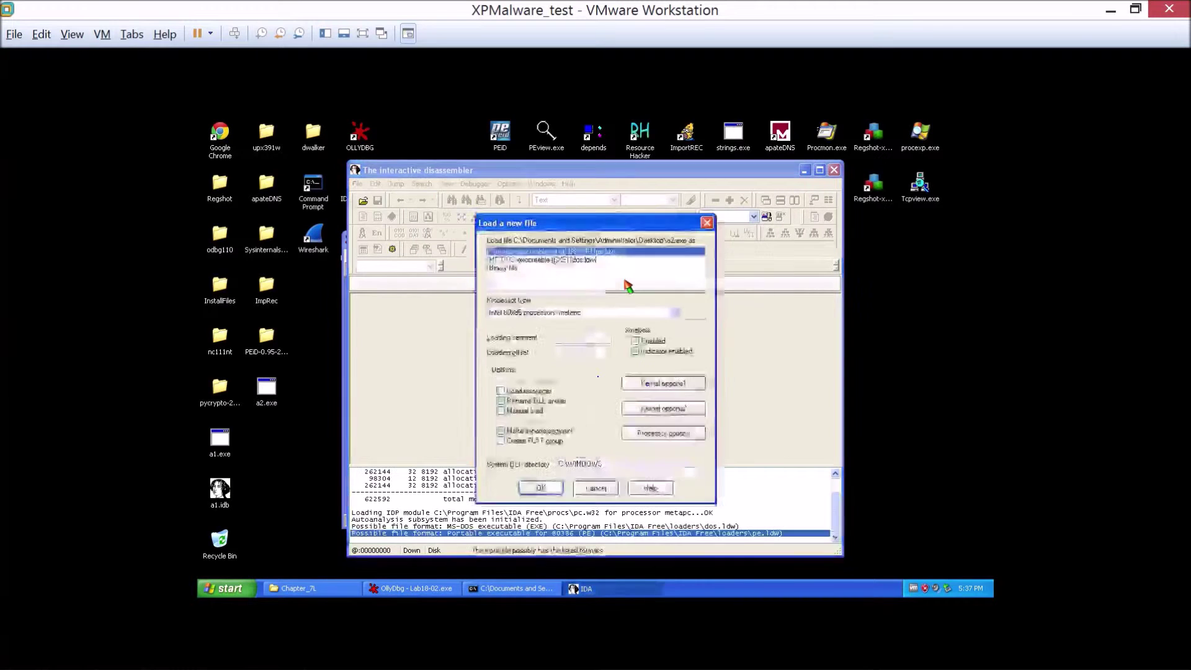
left_click(540, 489)
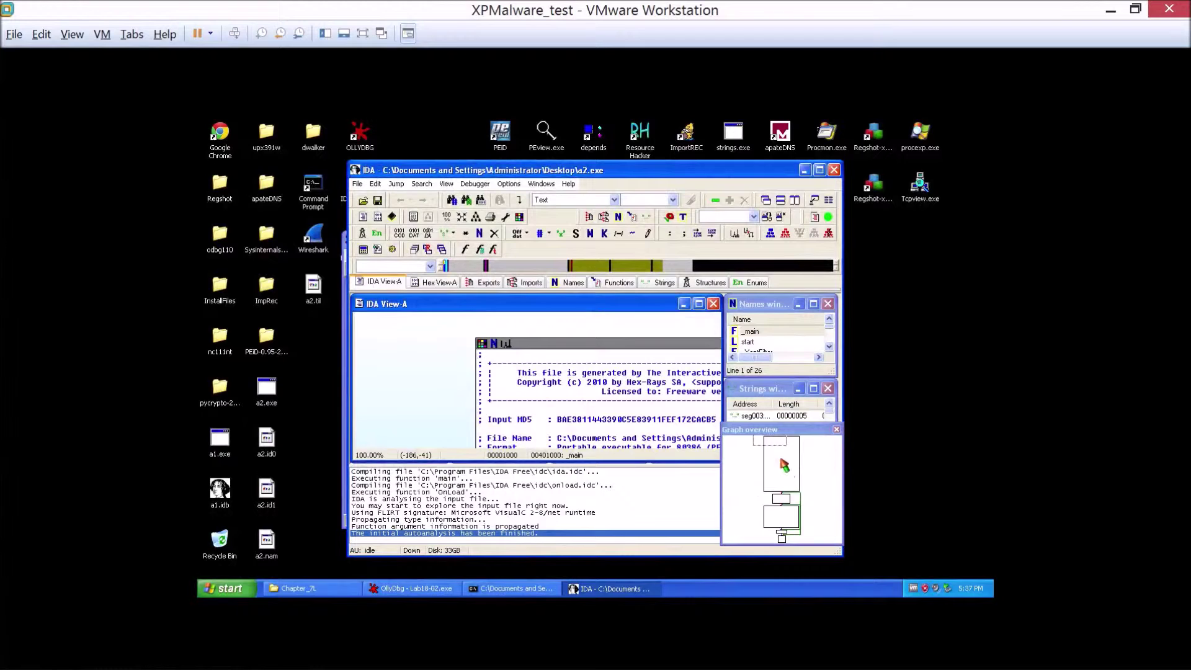
Review the exports, functions and imported functions of a2.exe, closing the exports window after checking it
left_click(527, 282)
left_click(485, 283)
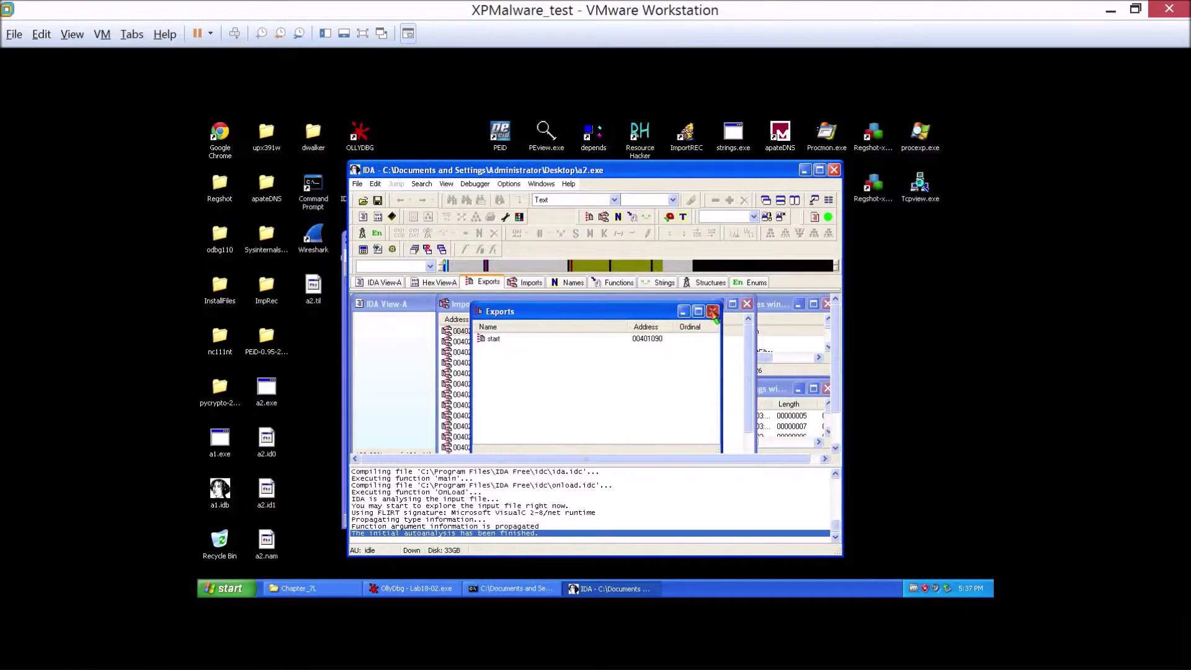
left_click(714, 311)
left_click(575, 282)
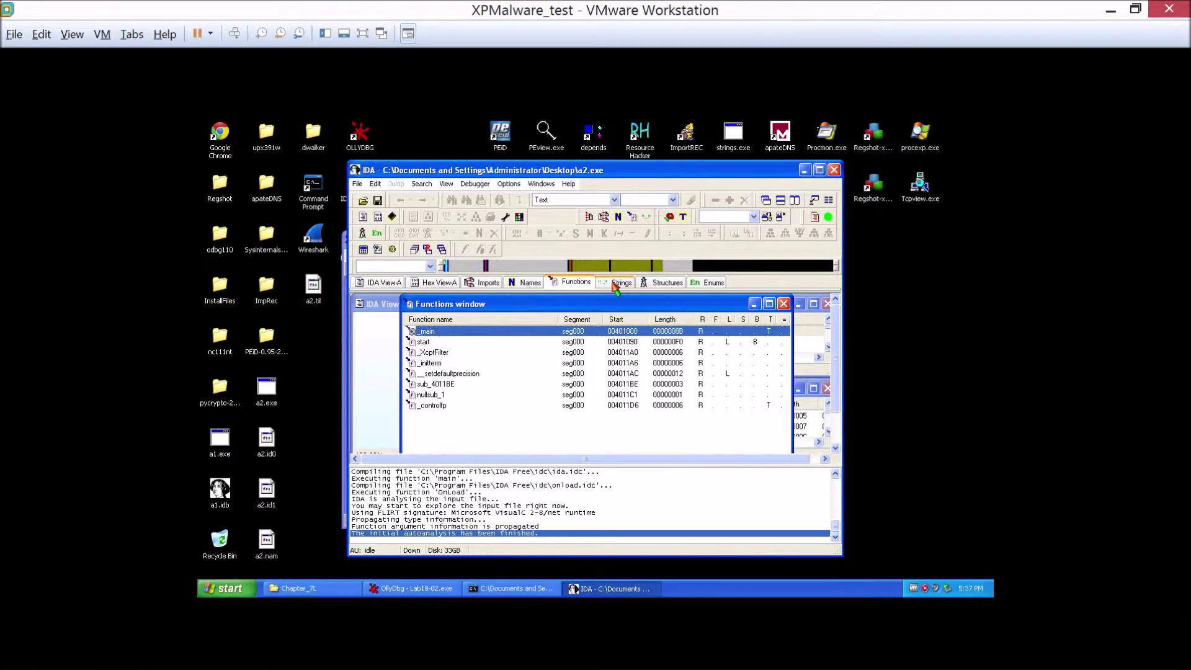
left_click(485, 283)
scroll(583, 372, "down", 1)
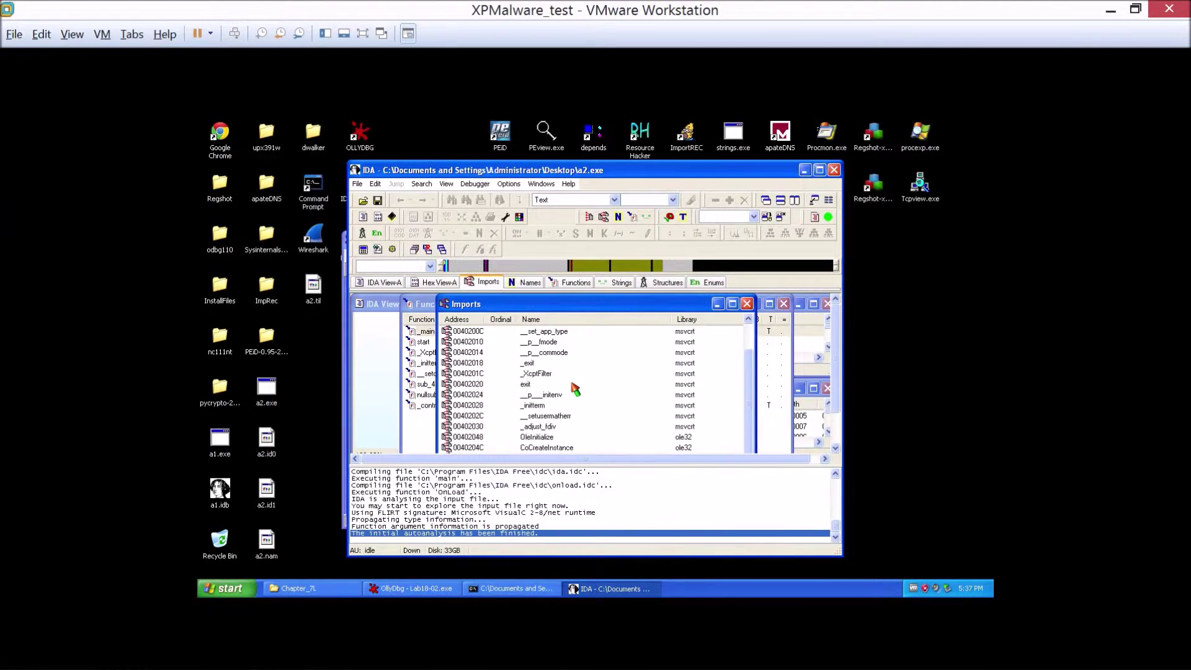
left_click_drag(649, 303, 641, 297)
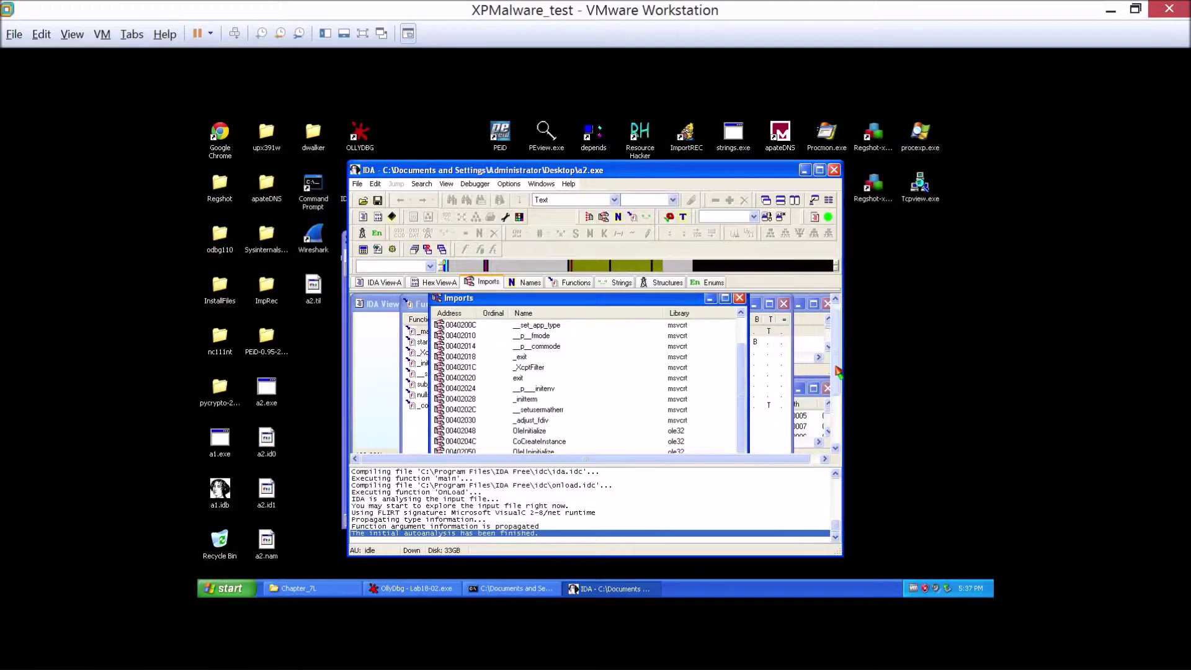
Examine the ole32 imports of a2.exe in an enlarged imports window, and close IDA with the database saved as Pack database (Store)
left_click_drag(836, 372, 837, 434)
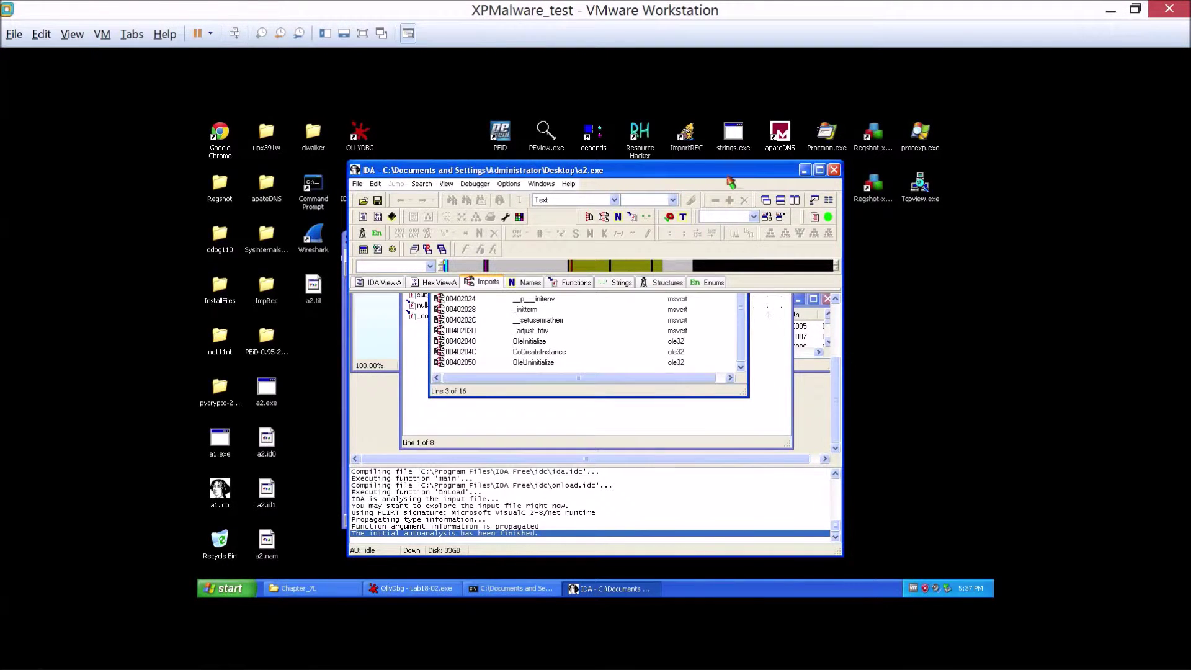
double_click(731, 172)
scroll(415, 310, "up", 1)
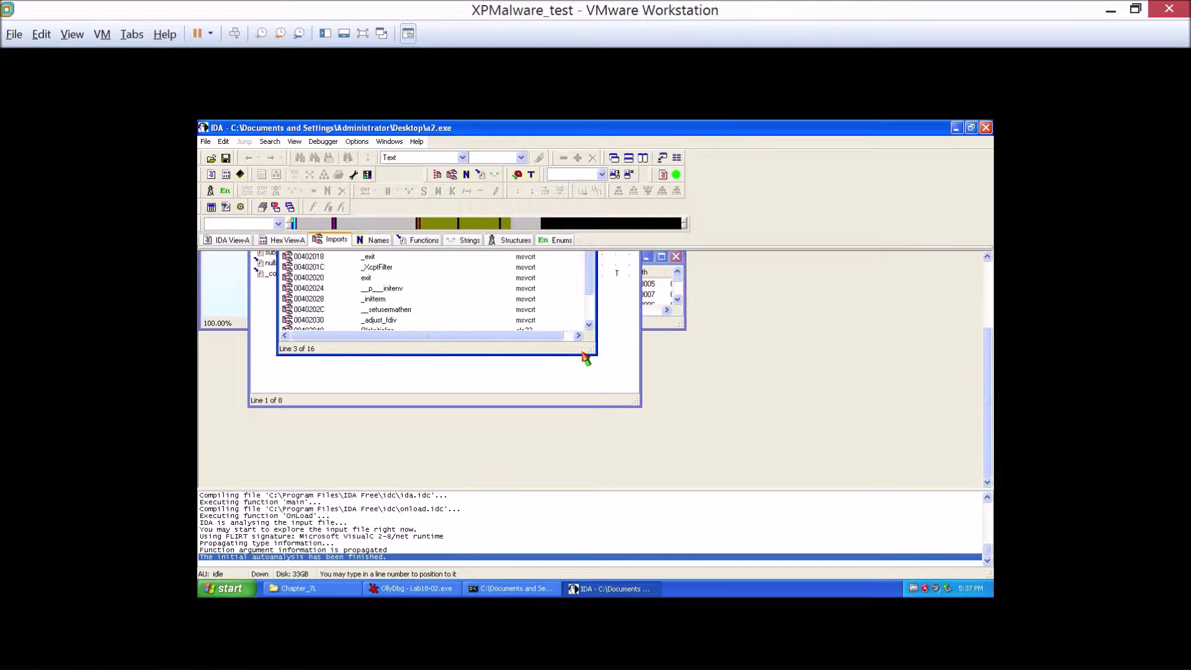
left_click_drag(589, 356, 617, 391)
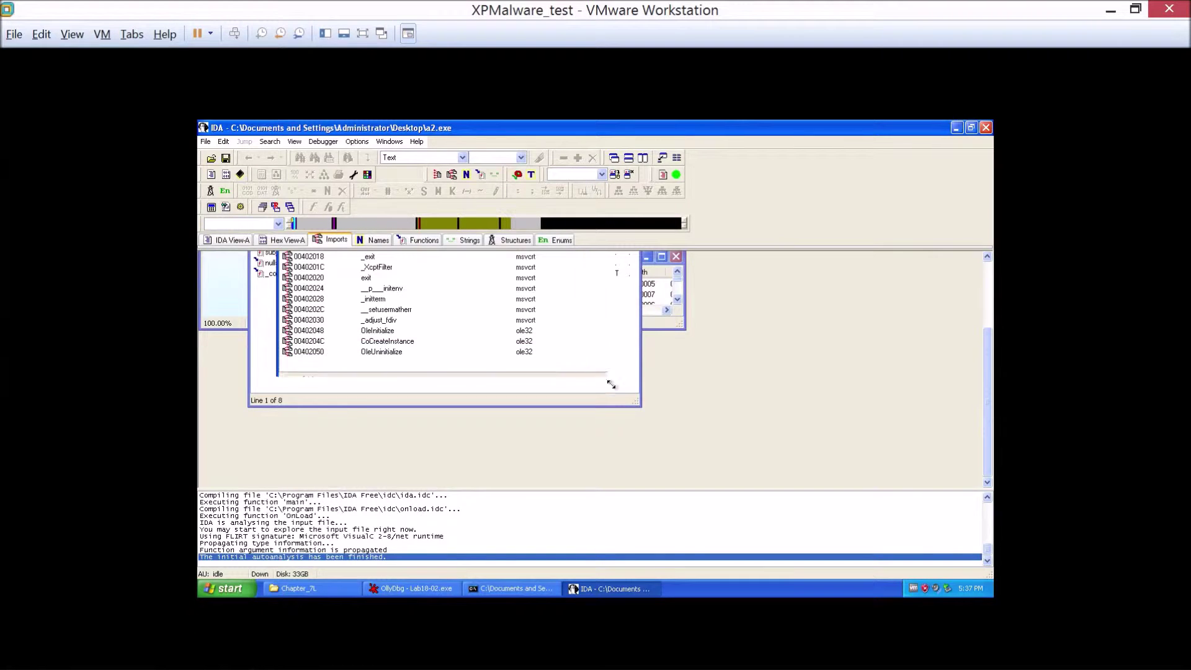
left_click(391, 352)
left_click(391, 341)
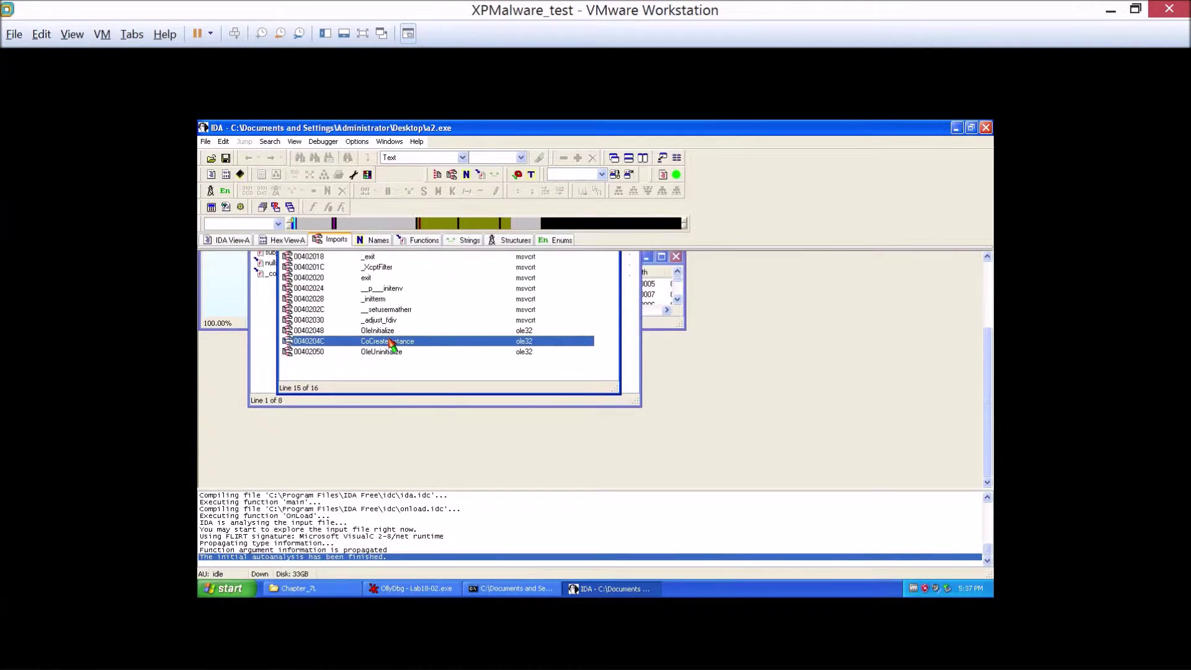
left_click(389, 332)
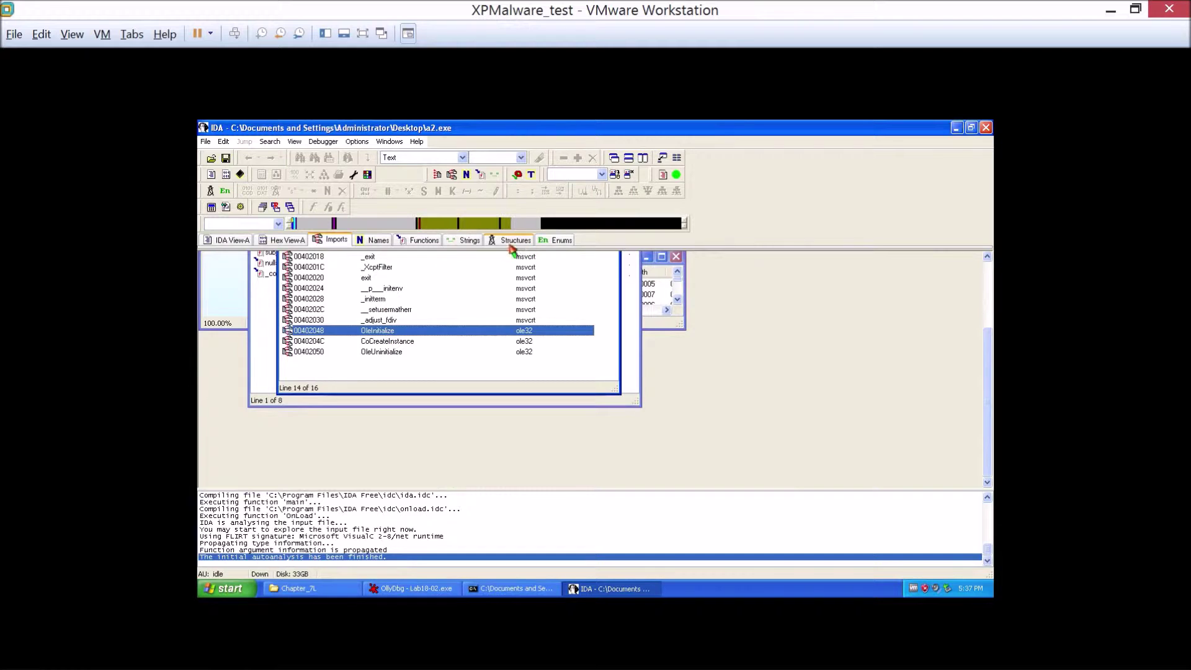
left_click(985, 128)
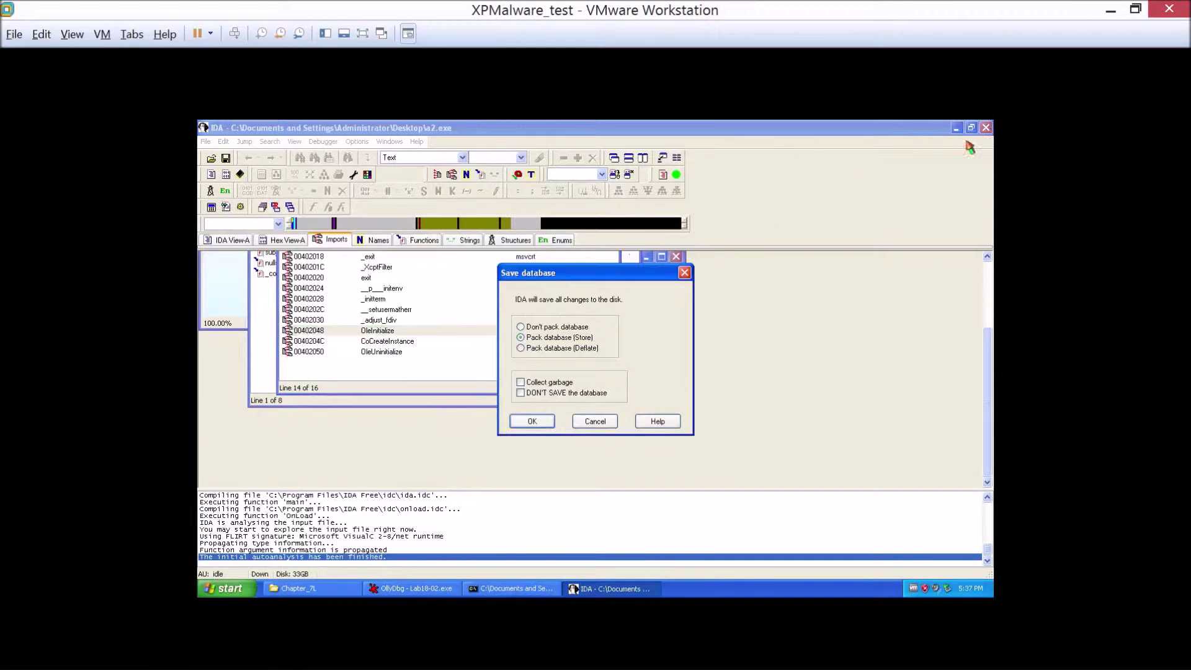
left_click(534, 424)
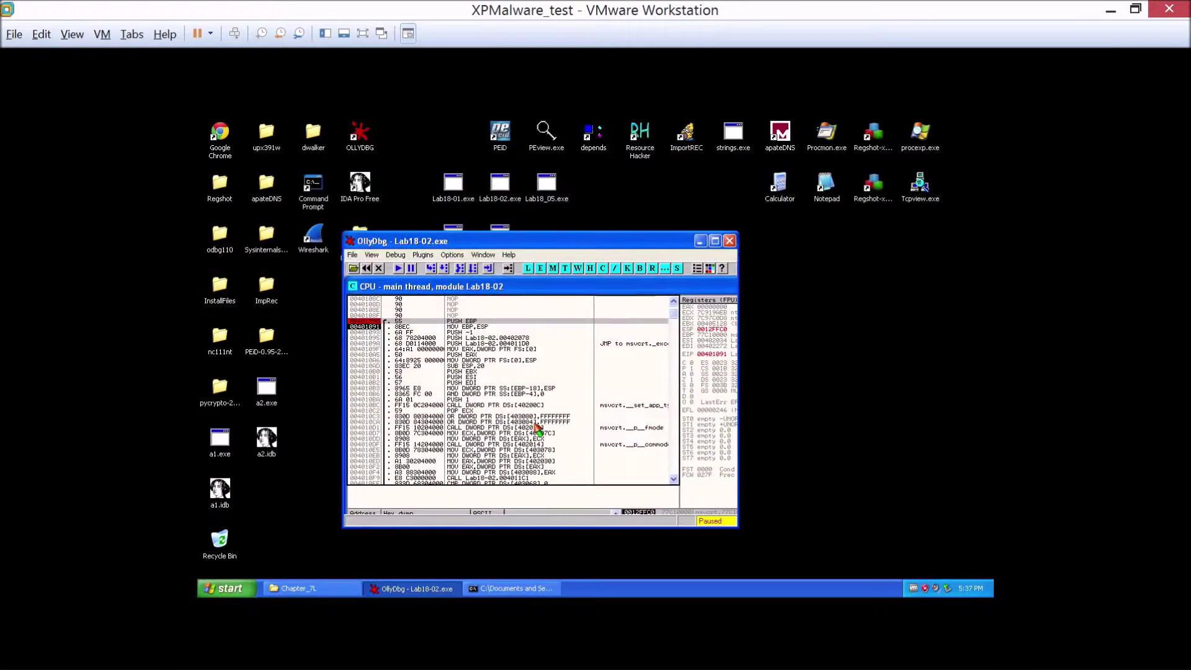
Load Lab18-03.exe from the Desktop into OllyDbg, terminating the active Lab18-02 process and dismissing the entry point alert
left_click(352, 255)
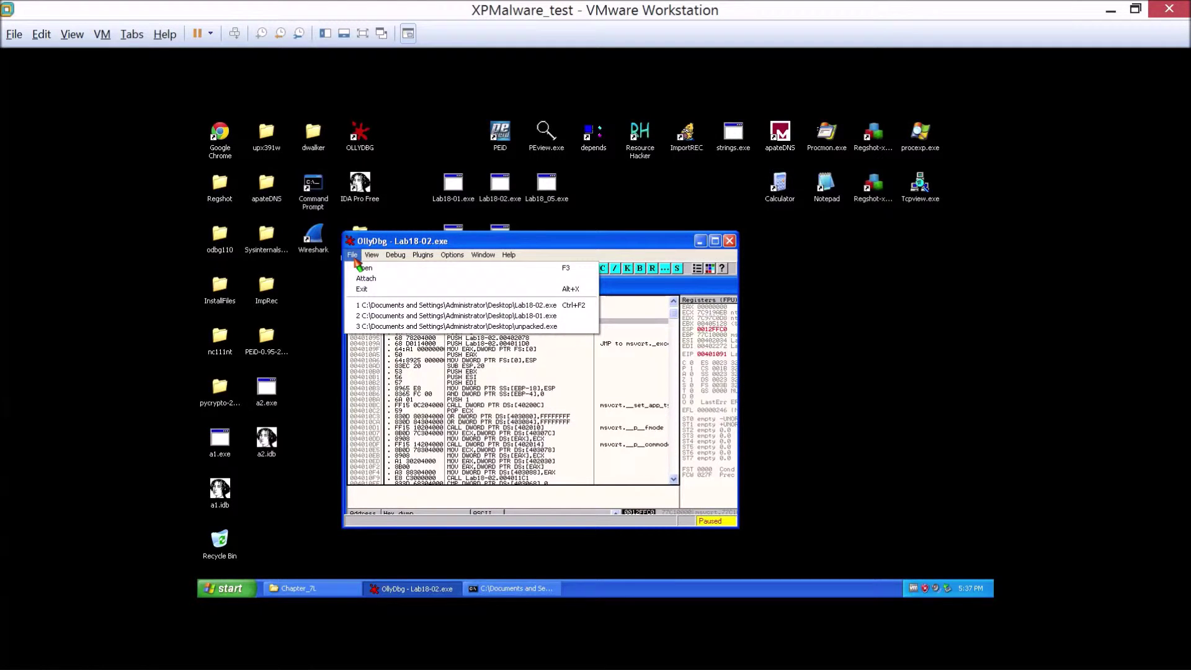
left_click(363, 271)
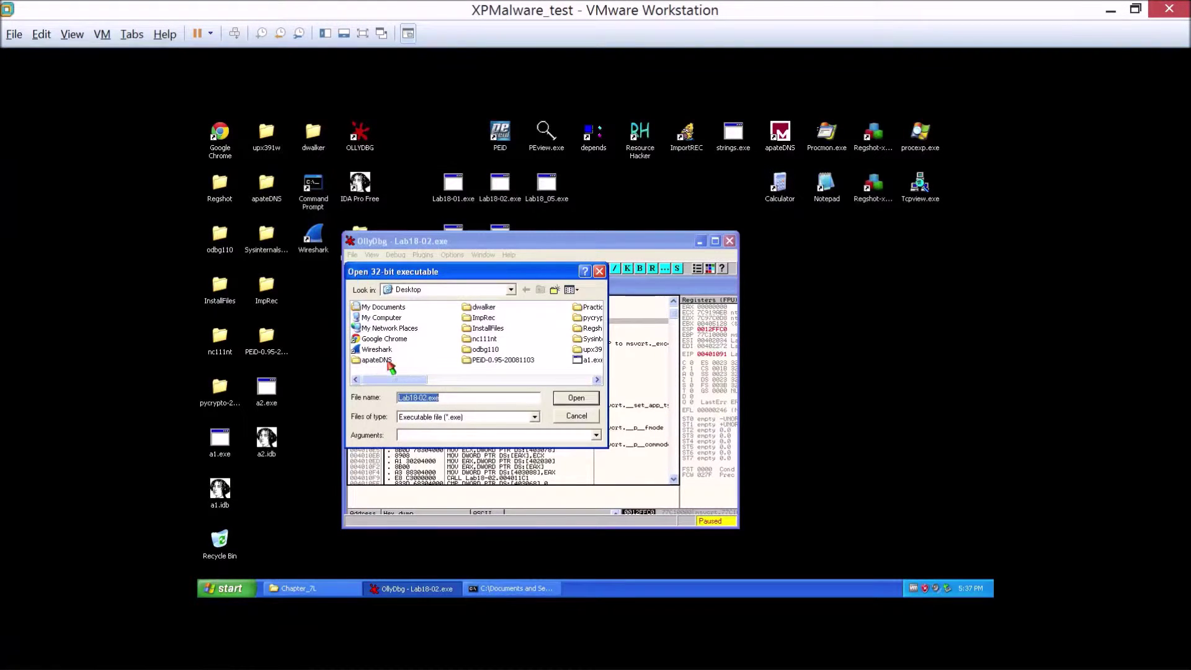
left_click_drag(397, 380, 512, 385)
double_click(499, 344)
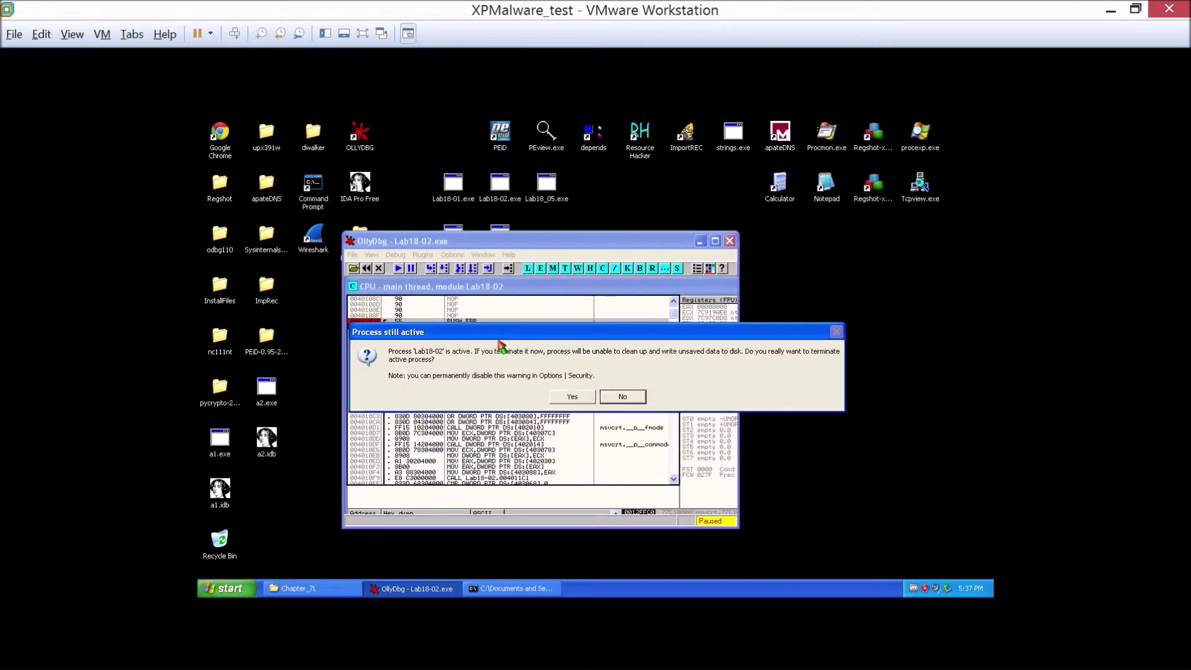
left_click(570, 398)
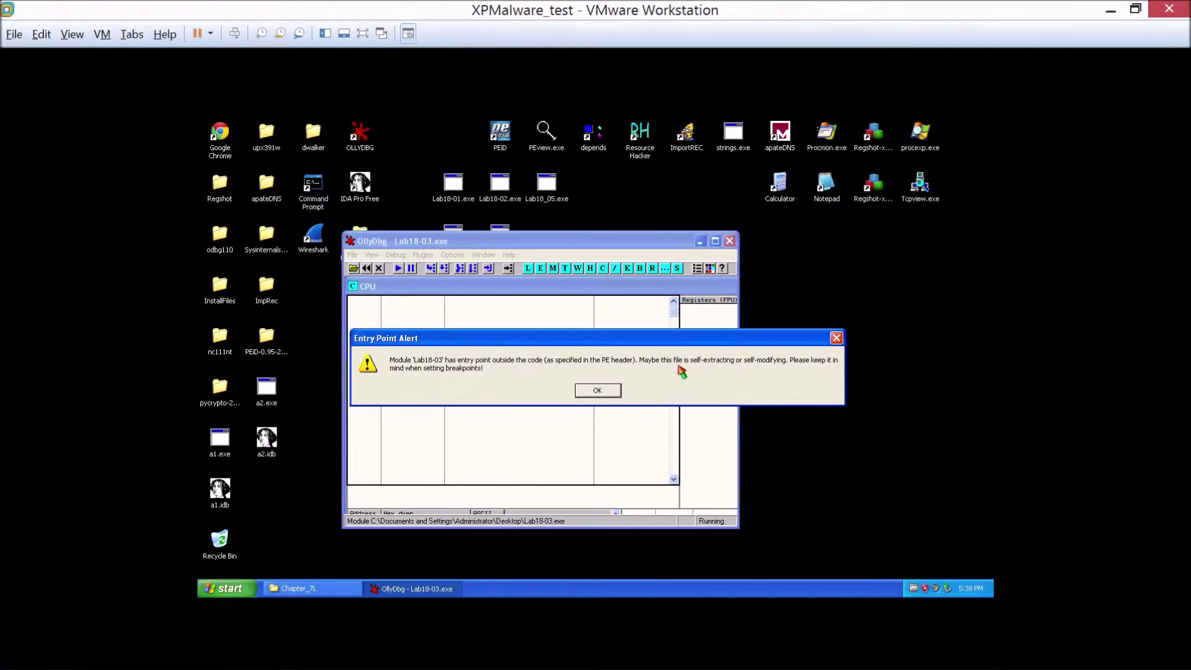
left_click(599, 391)
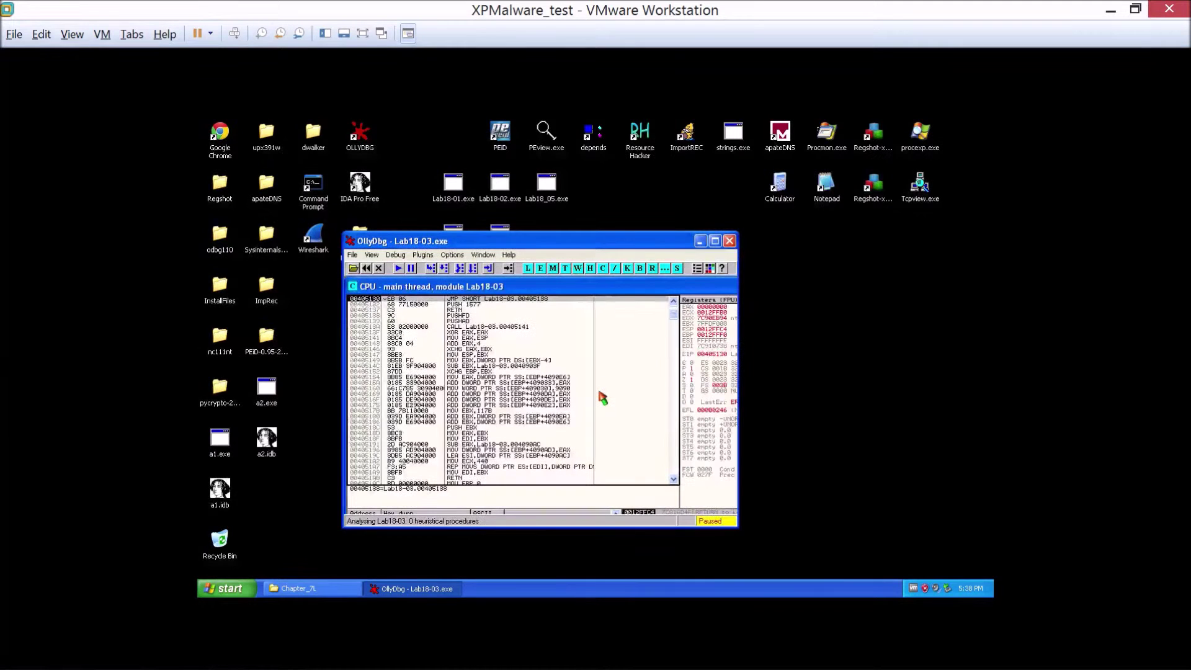
Check the breakpoint list for Lab18-03.exe and close it
left_click(371, 255)
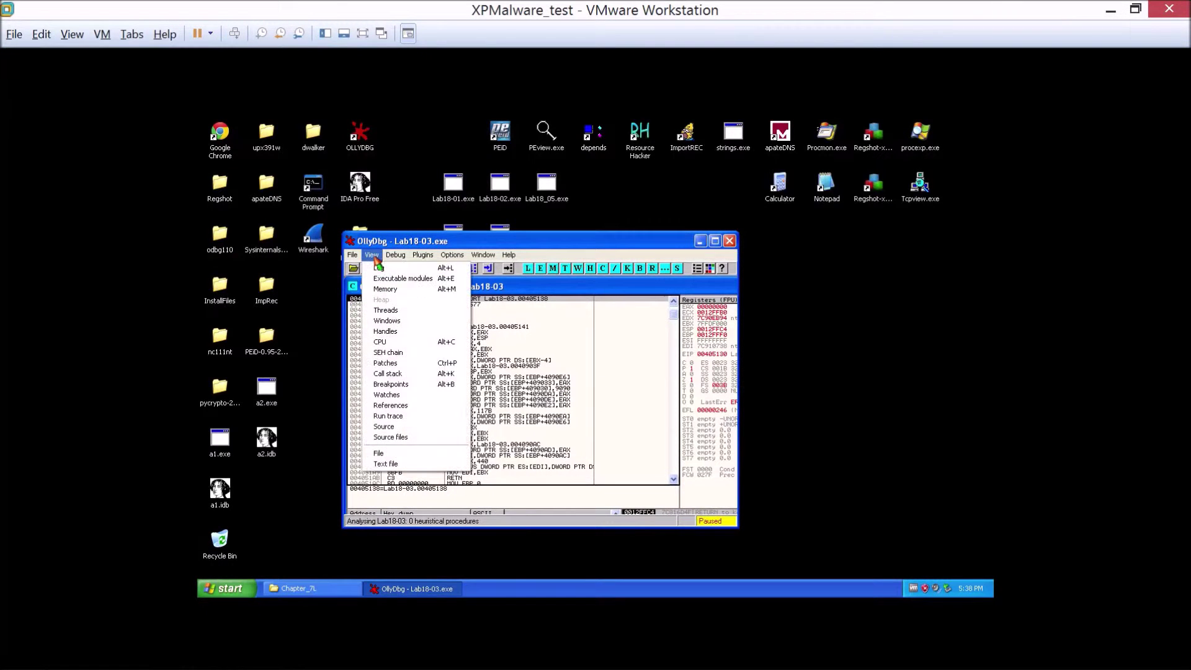
left_click(390, 386)
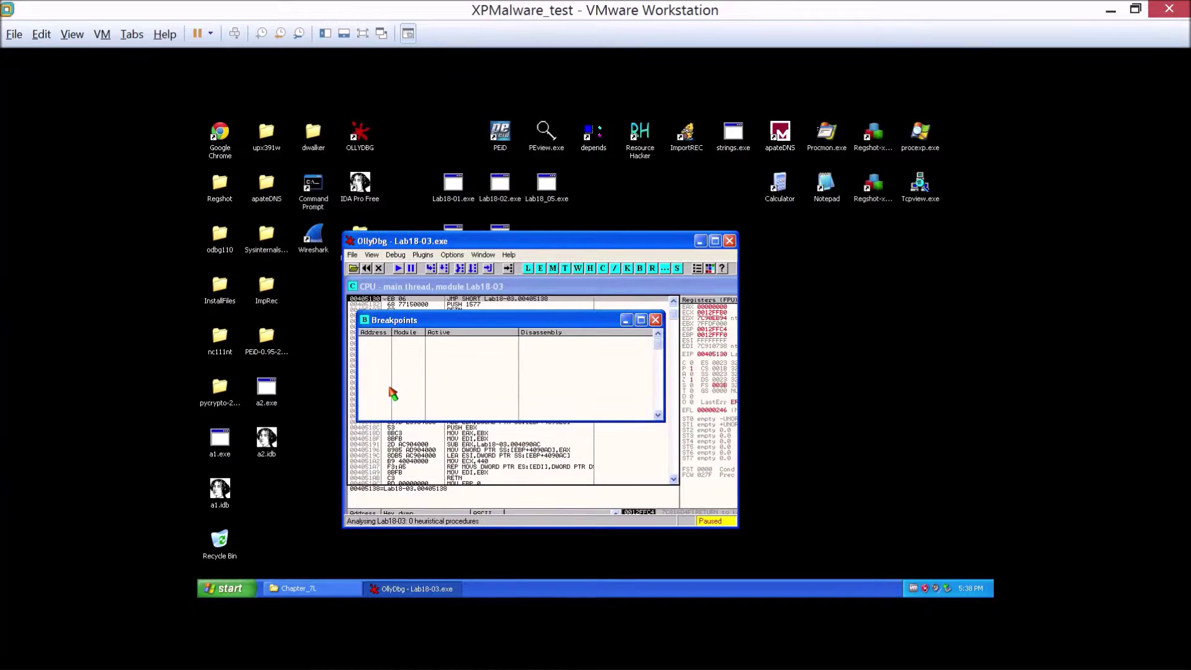
left_click(655, 319)
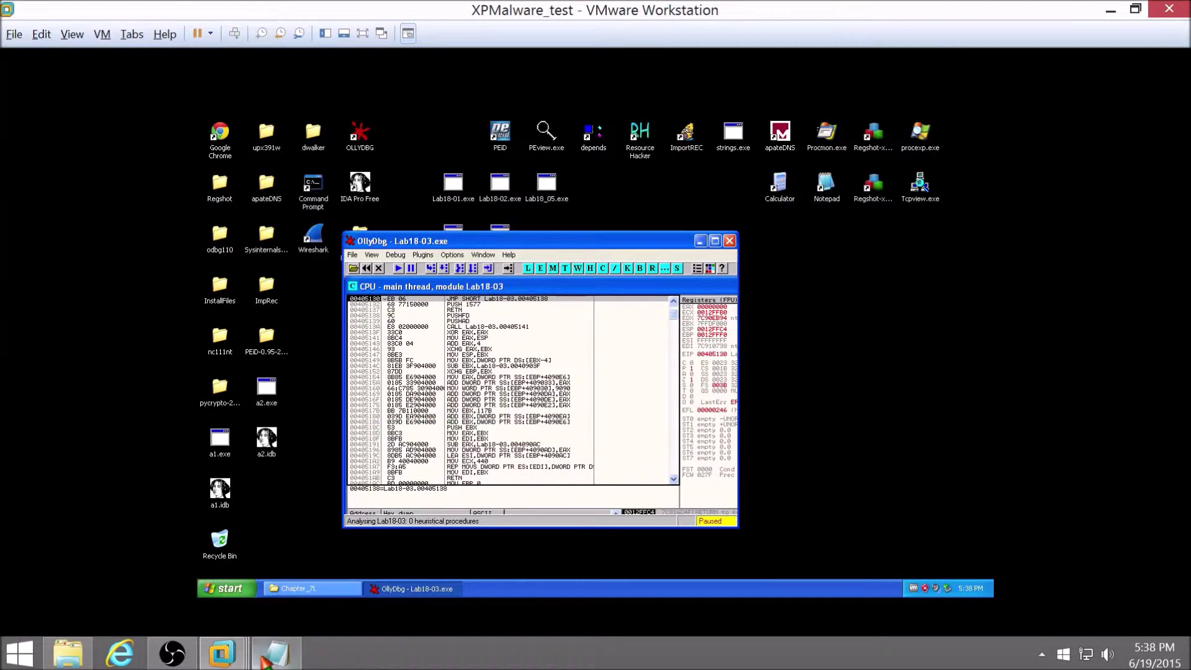
Consult the 18-3answer.txt notes in Notepad and close the Chapter_7L folder window in the virtual machine
left_click(276, 655)
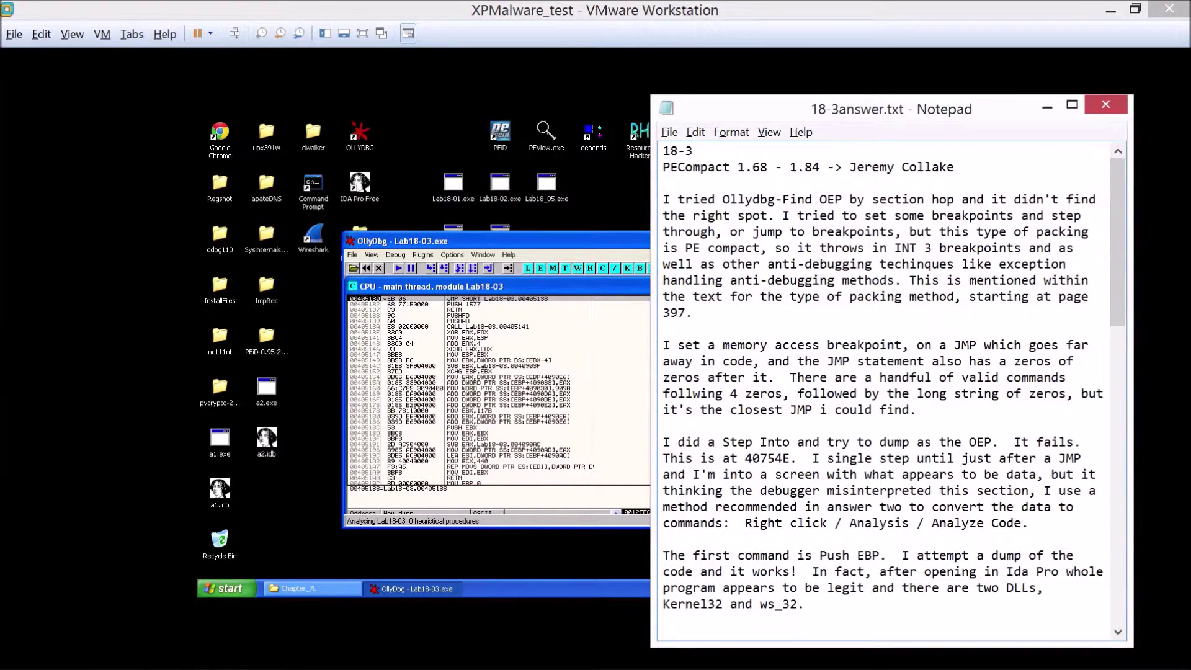
left_click(565, 248)
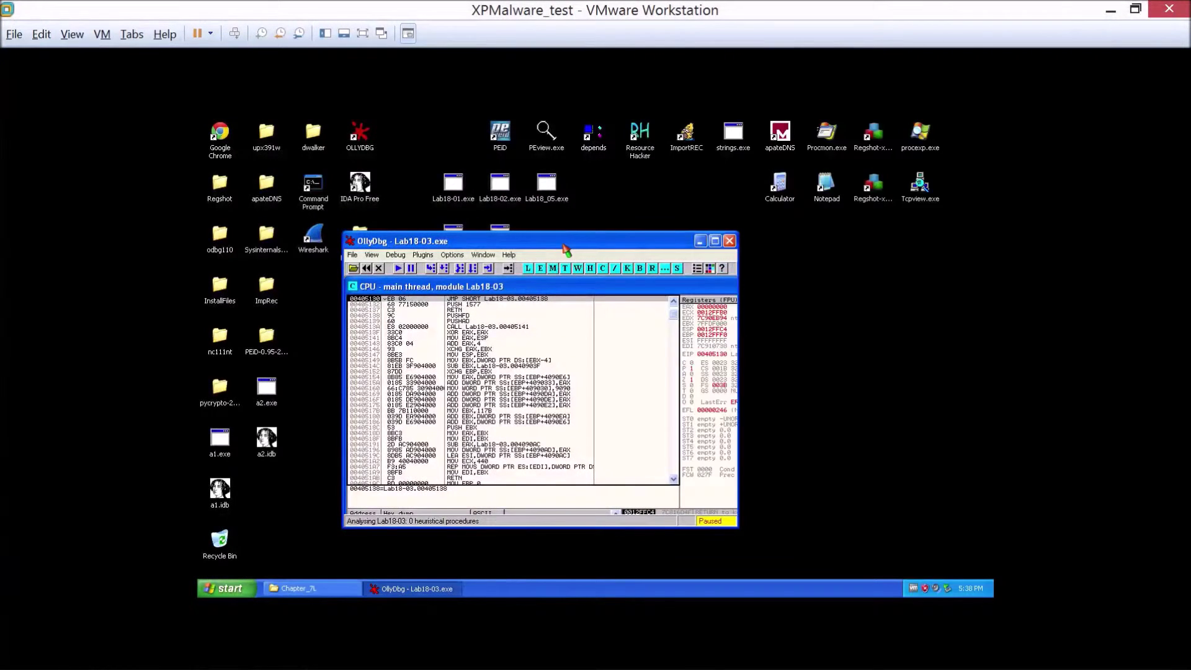
key("alt+Tab")
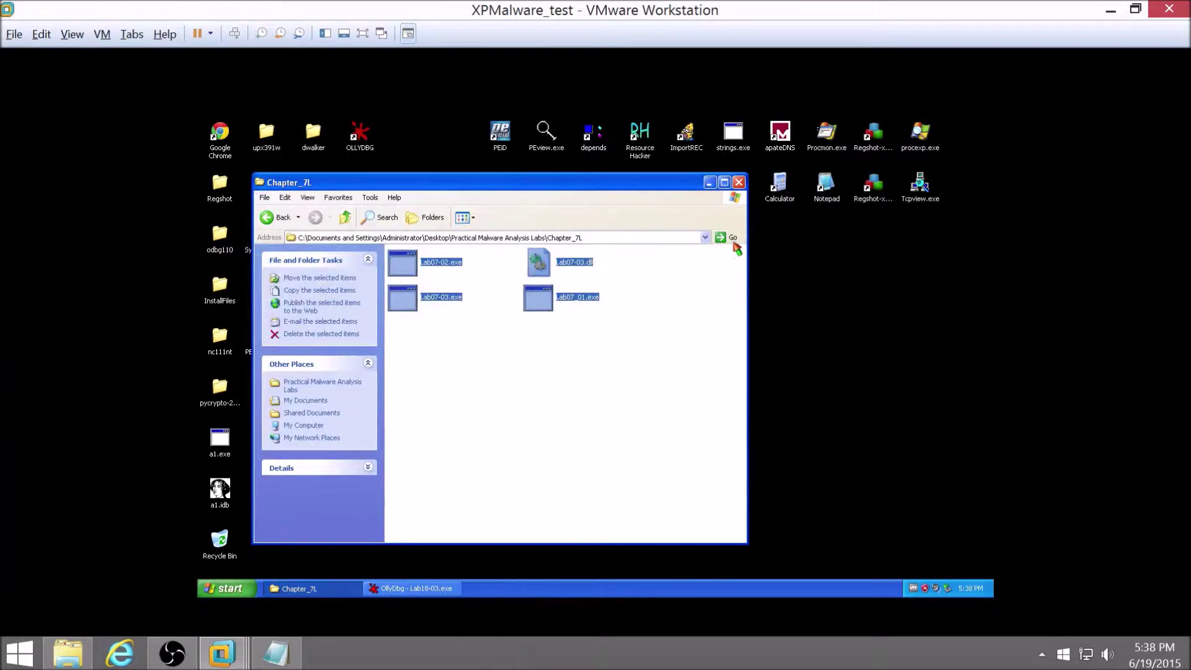
left_click(738, 181)
left_click(277, 654)
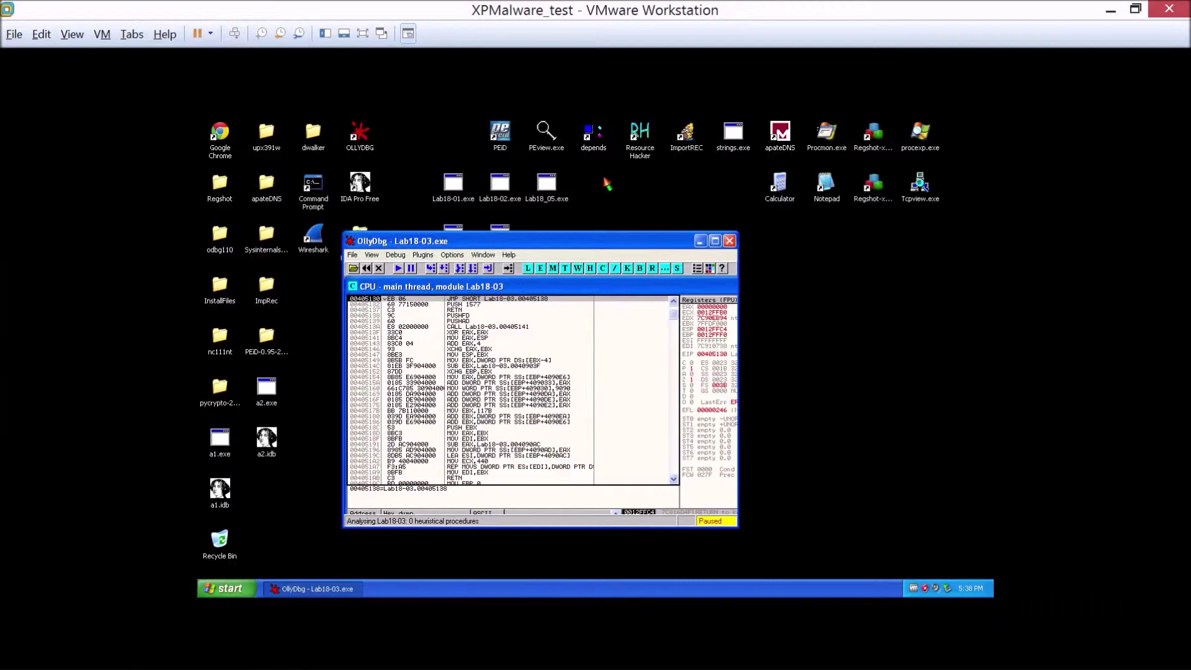
Identify the packer of Lab18-03.exe from the Desktop with PEiD, and close PEiD
double_click(499, 133)
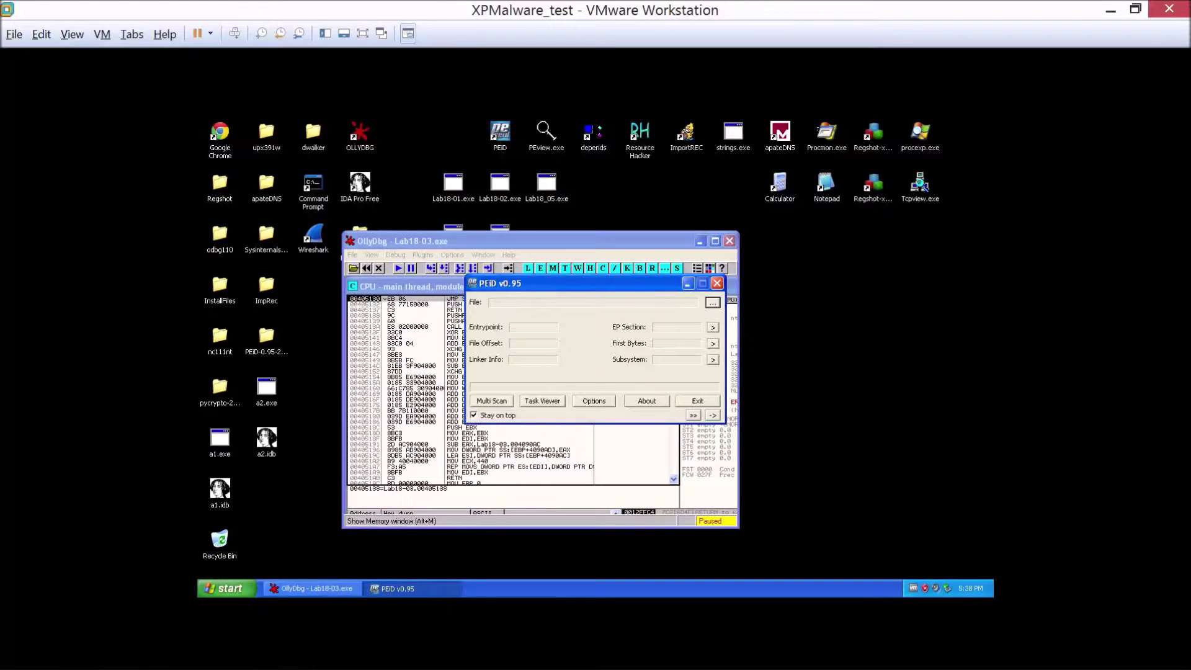
left_click(712, 302)
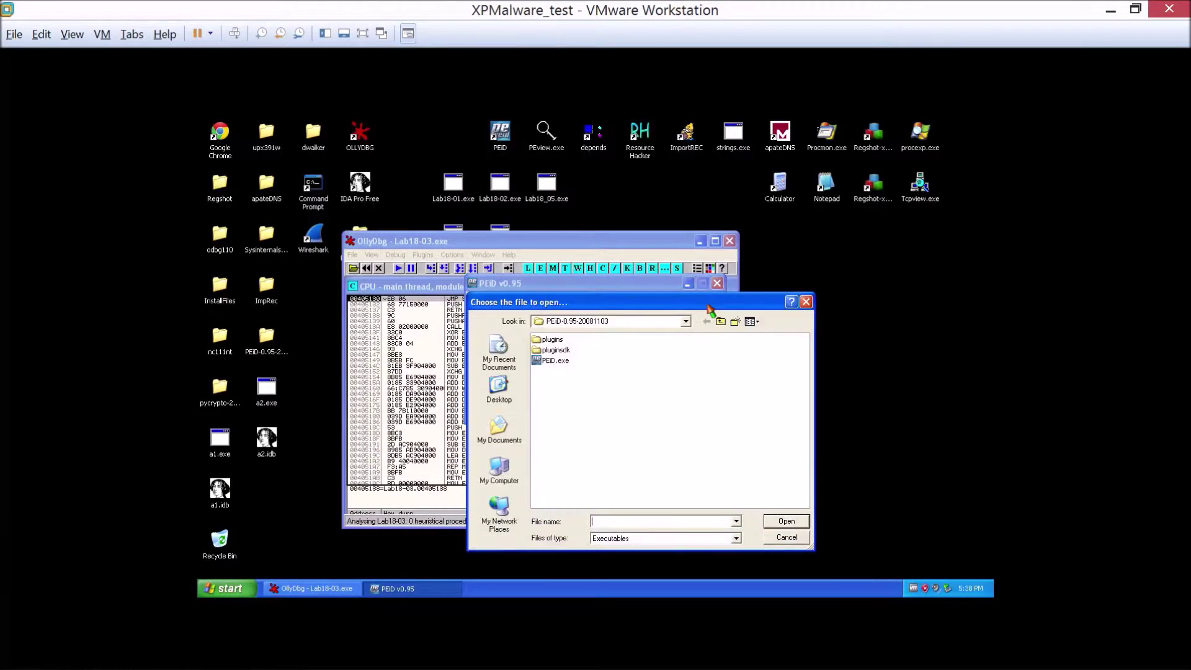
left_click(500, 391)
double_click(661, 466)
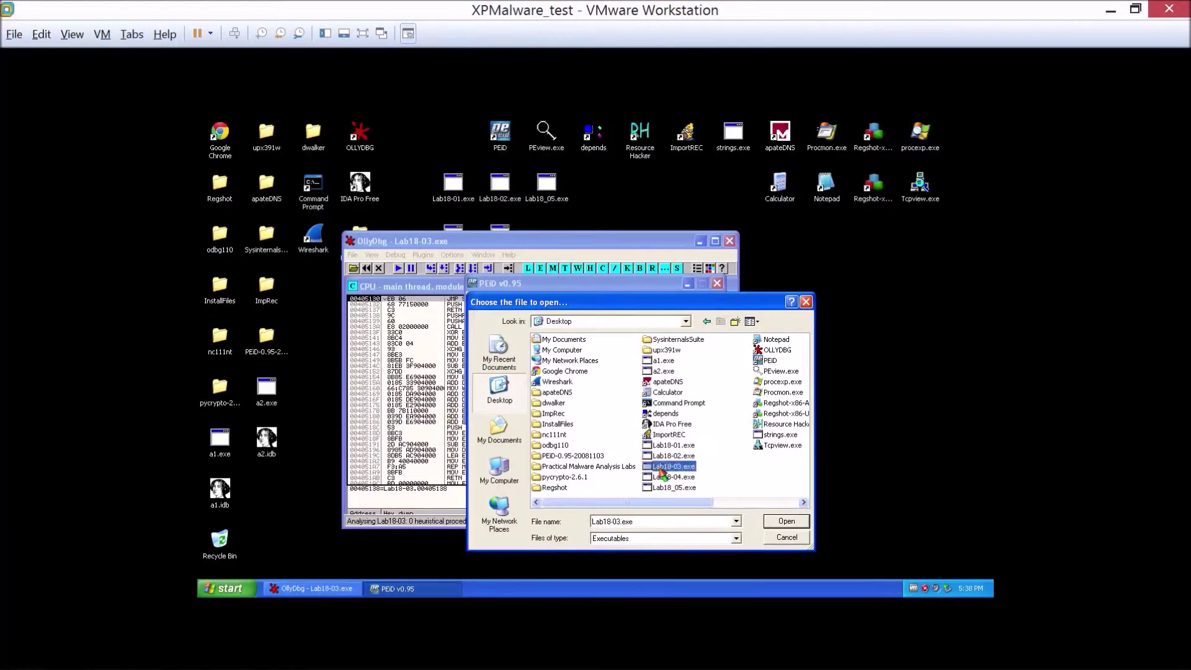
left_click_drag(642, 391, 472, 390)
left_click(474, 388)
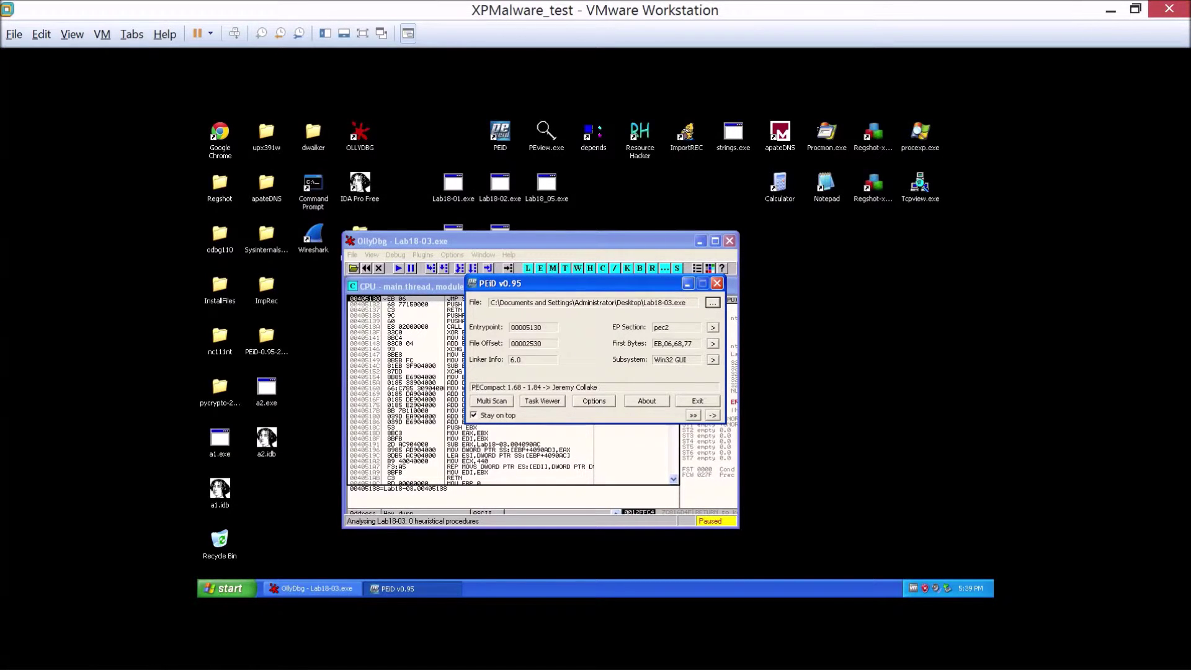
left_click(717, 284)
Search the Lab18-03.exe disassembly for a far JMP close to a long run of zero bytes and select the JMP to 0040754E
scroll(590, 397, "down", 15)
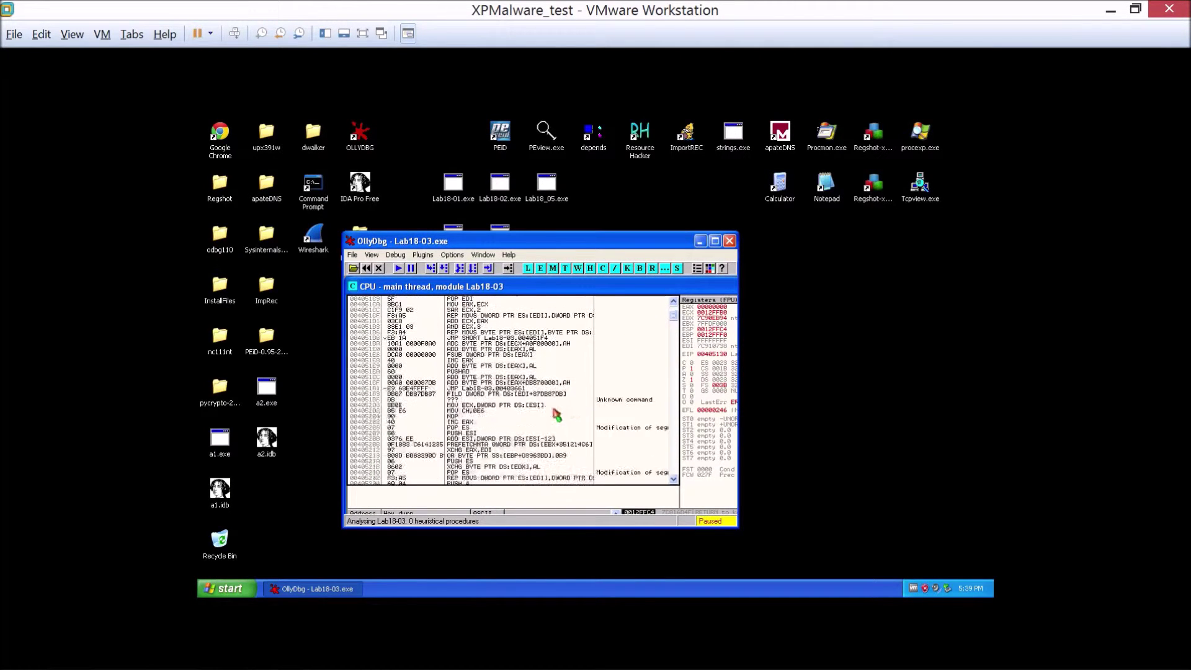
left_click(673, 479)
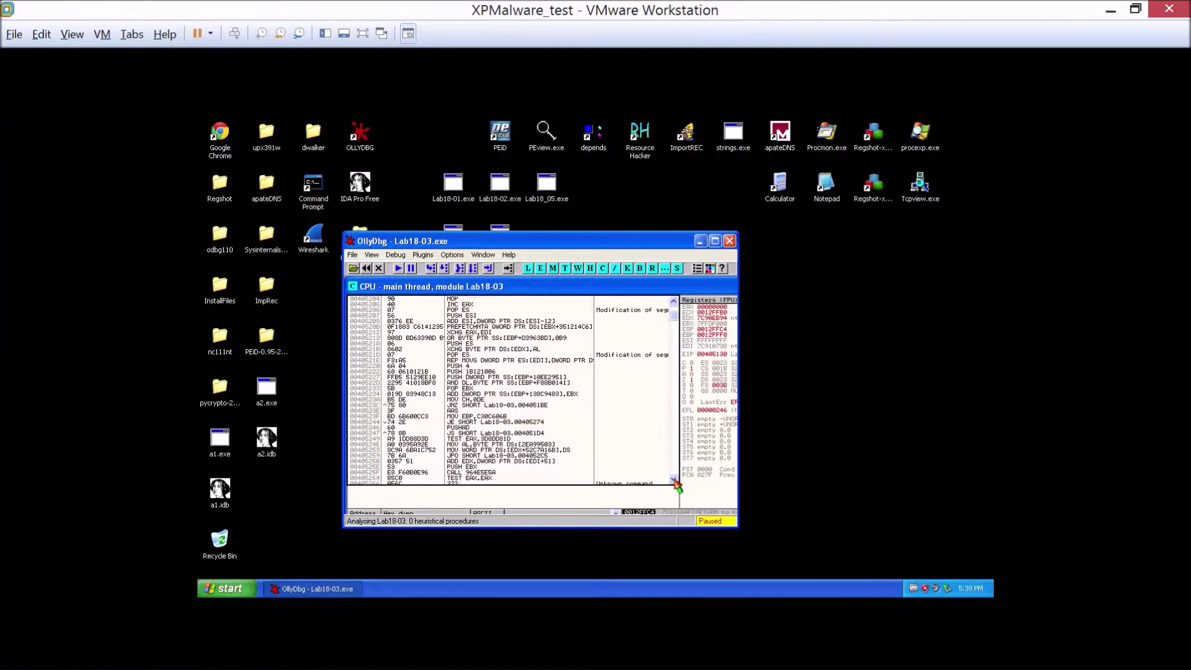
left_click(675, 482)
left_click(633, 404)
scroll(653, 394, "down", 20)
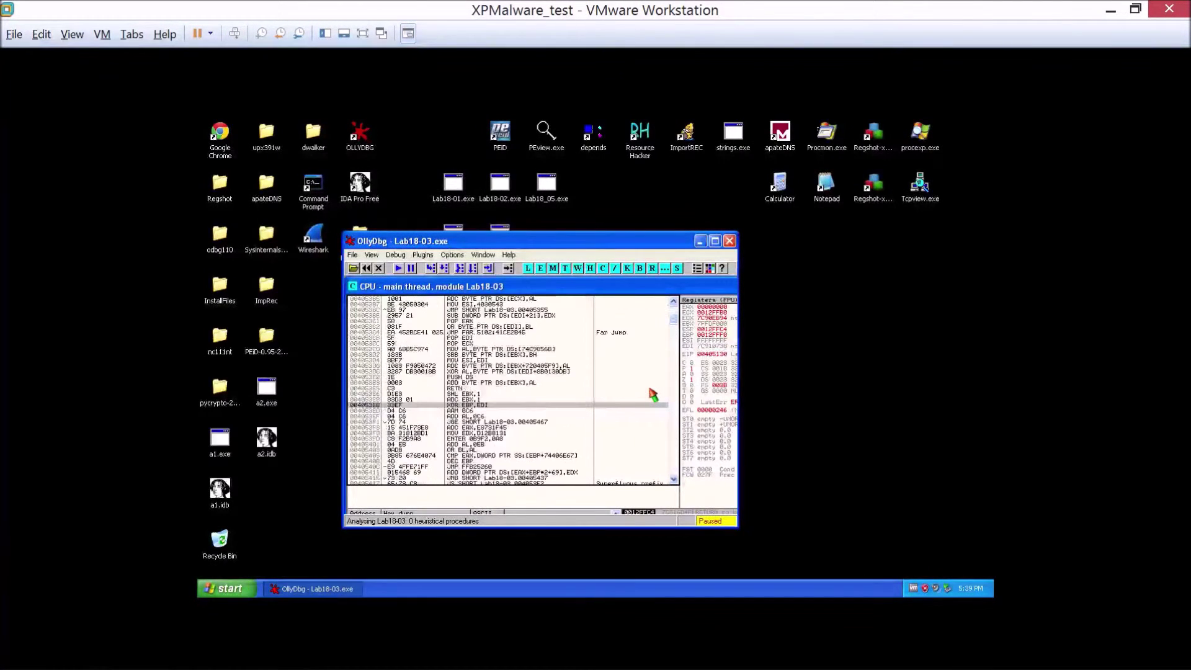
scroll(653, 394, "down", 20)
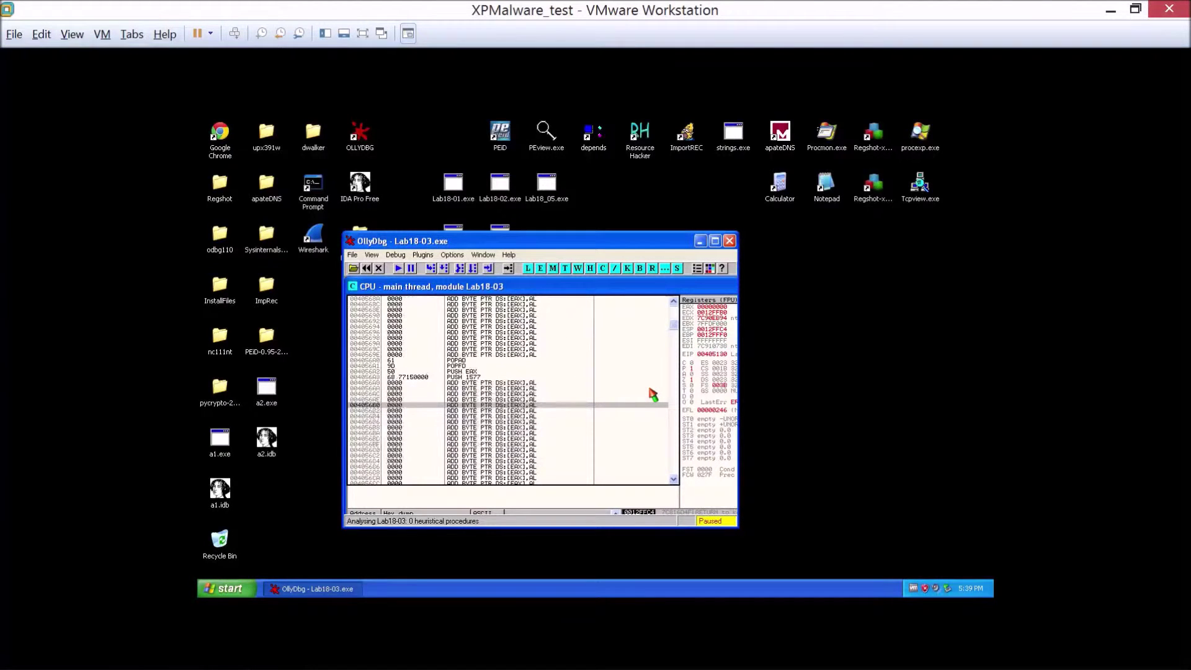
scroll(479, 441, "up", 3)
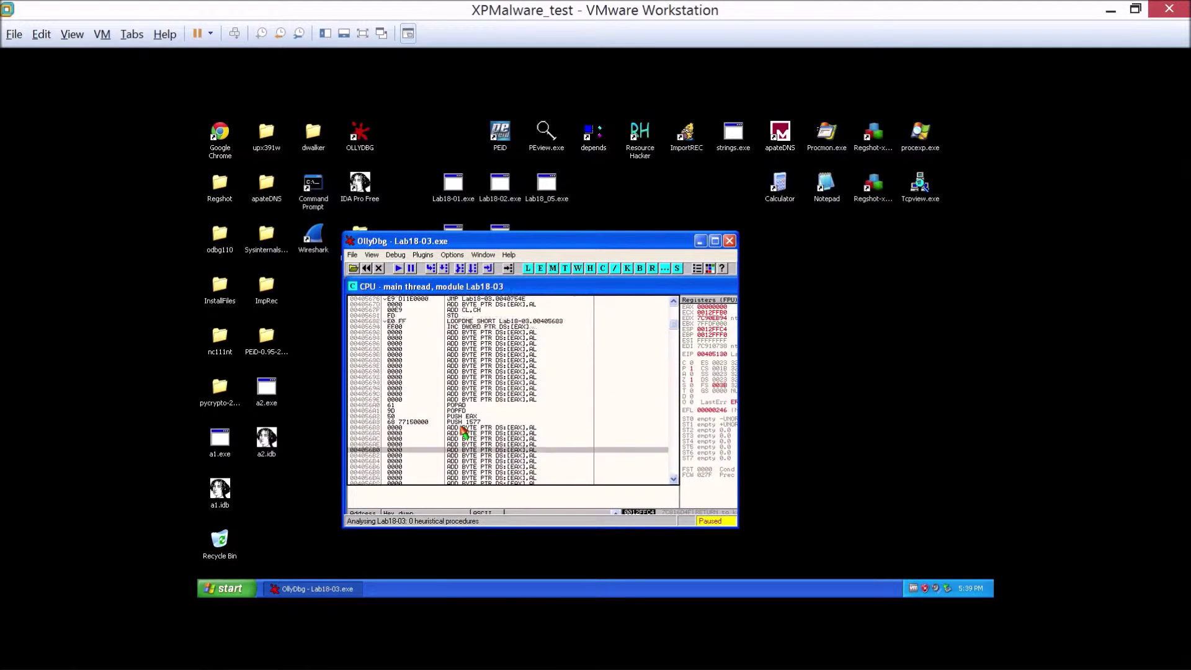
left_click(457, 338)
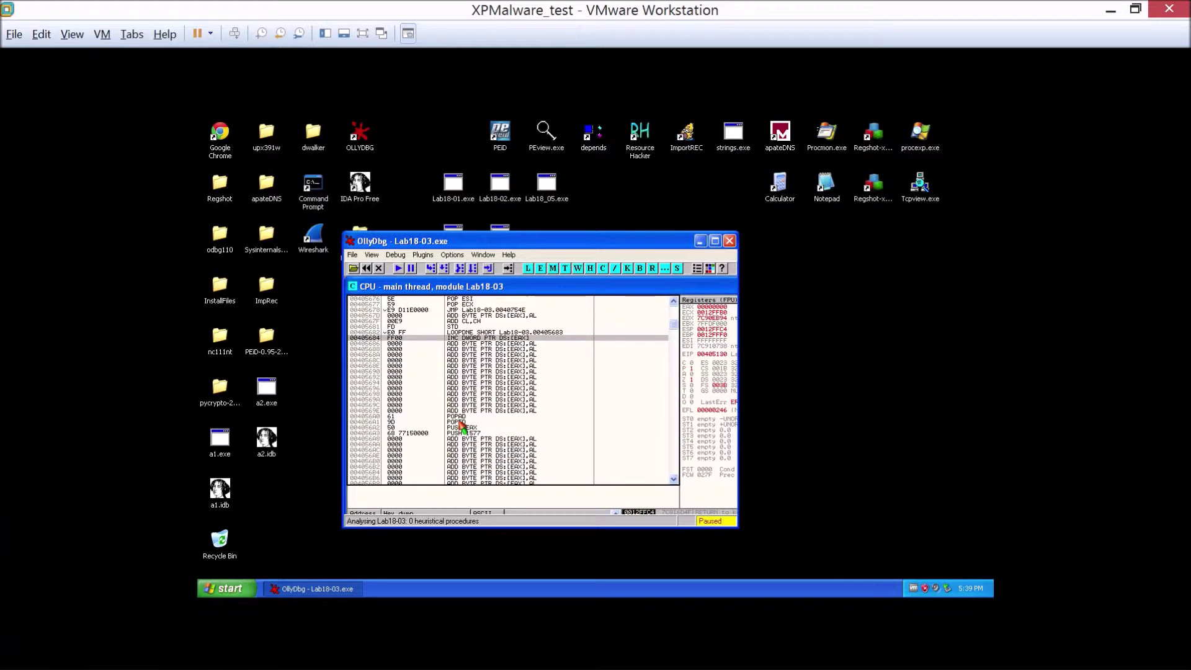
scroll(467, 411, "up", 2)
scroll(466, 411, "up", 2)
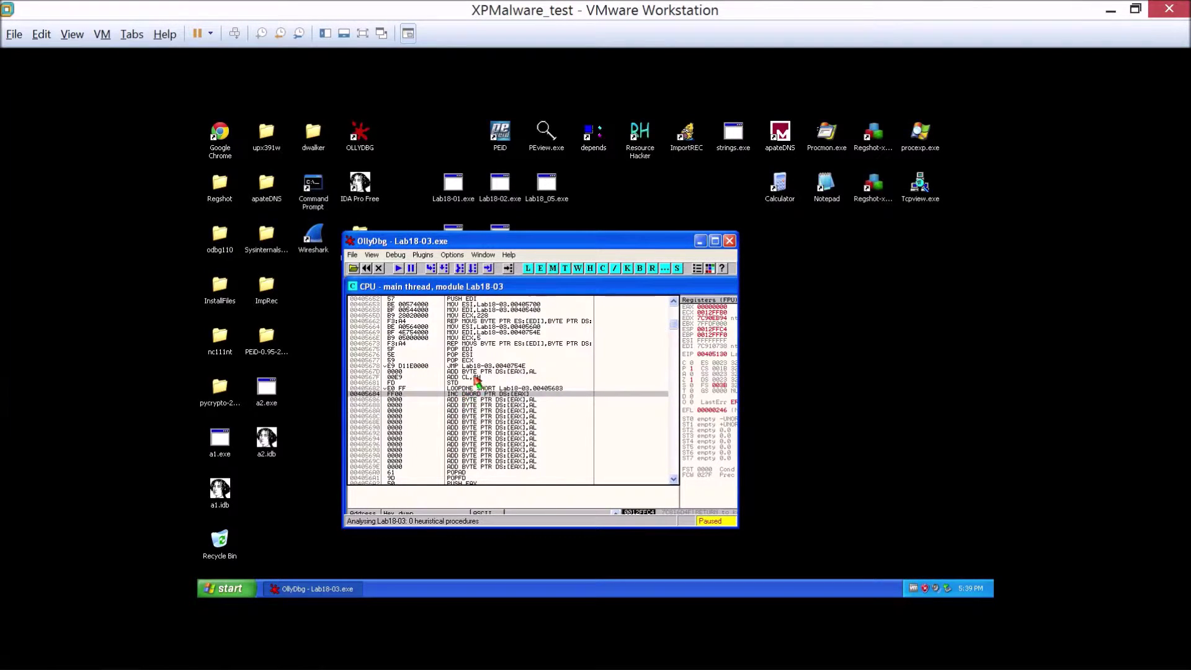
left_click(480, 367)
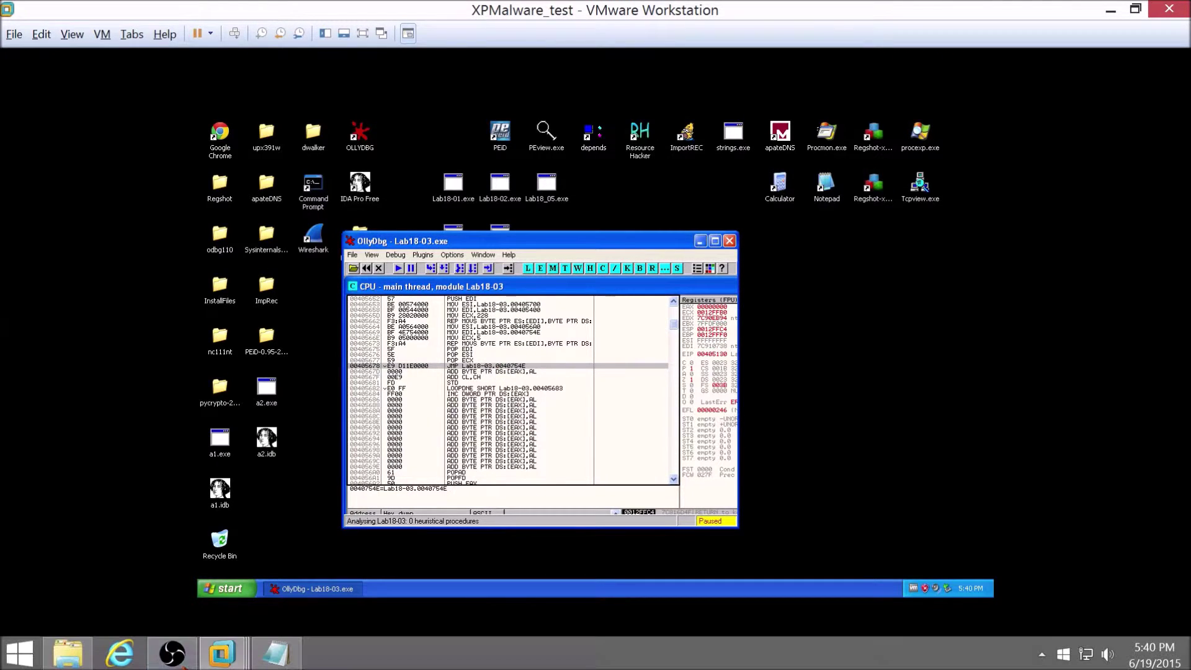
Check the address 40754E in the 18-3answer.txt notes in Notepad and return to OllyDbg
left_click(278, 655)
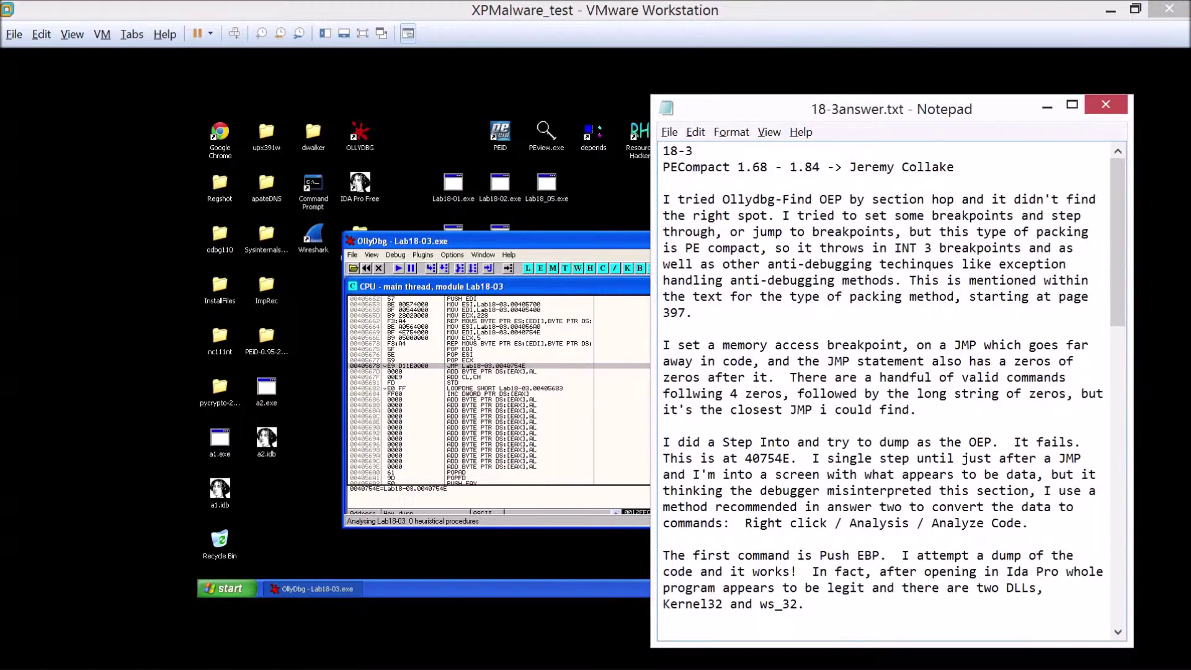
left_click_drag(791, 459, 745, 459)
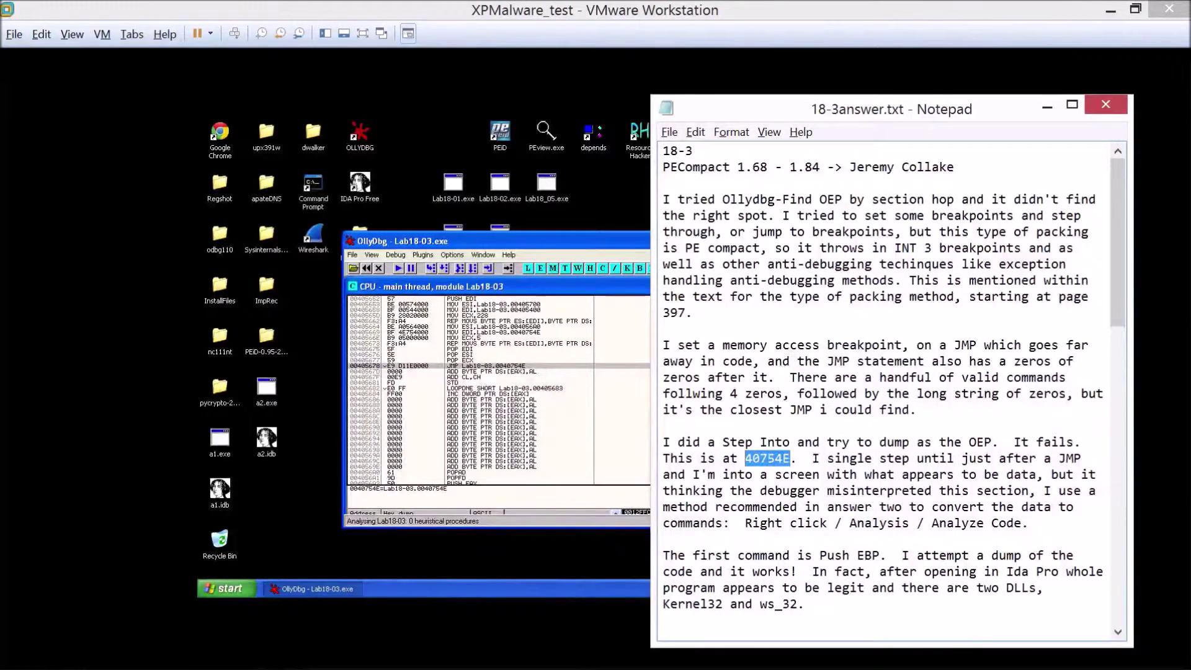
left_click(438, 372)
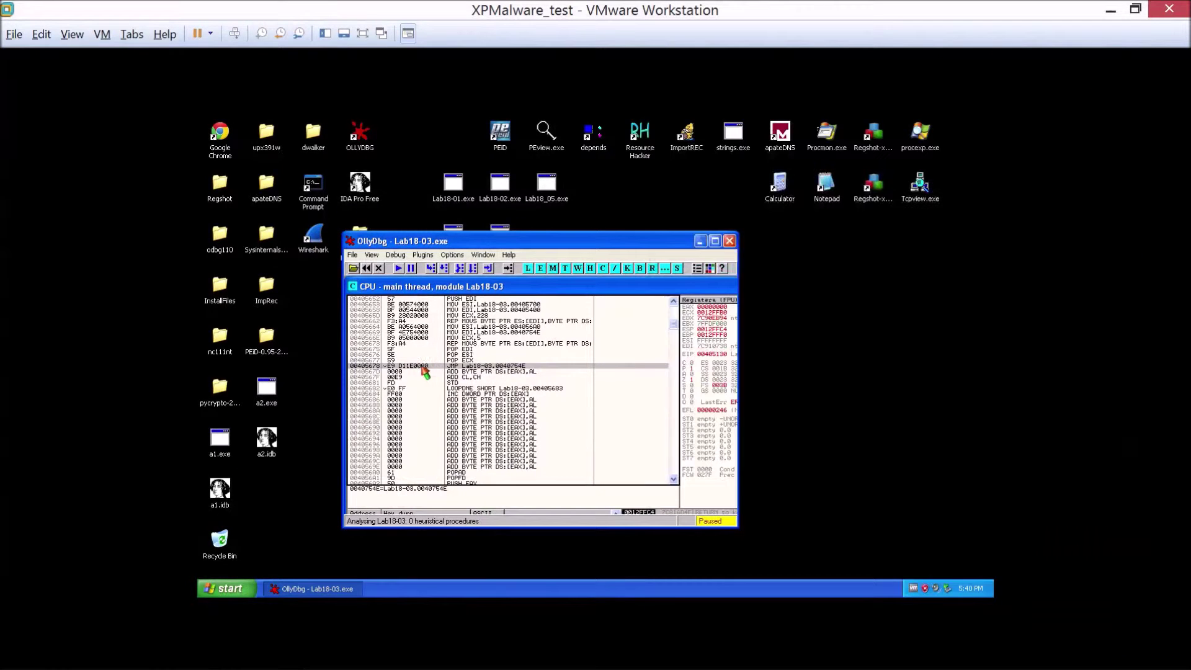
Set a breakpoint on the JMP to 0040754E despite being outside the code section, run to it and step into the jump
key("F2")
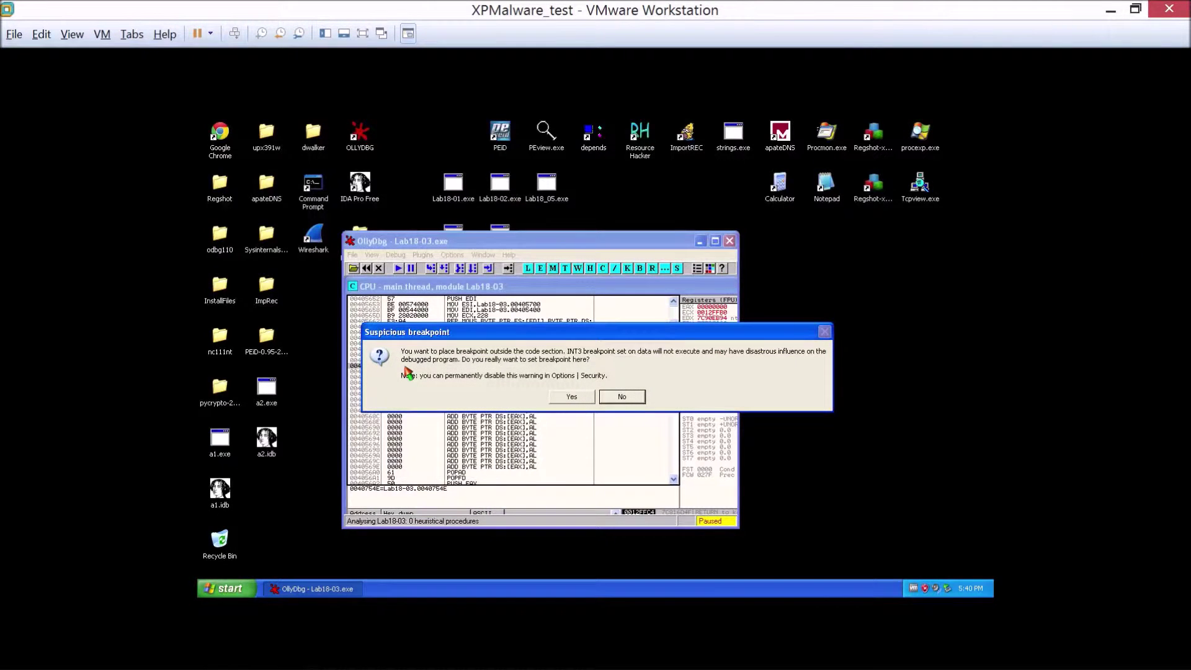
left_click(571, 397)
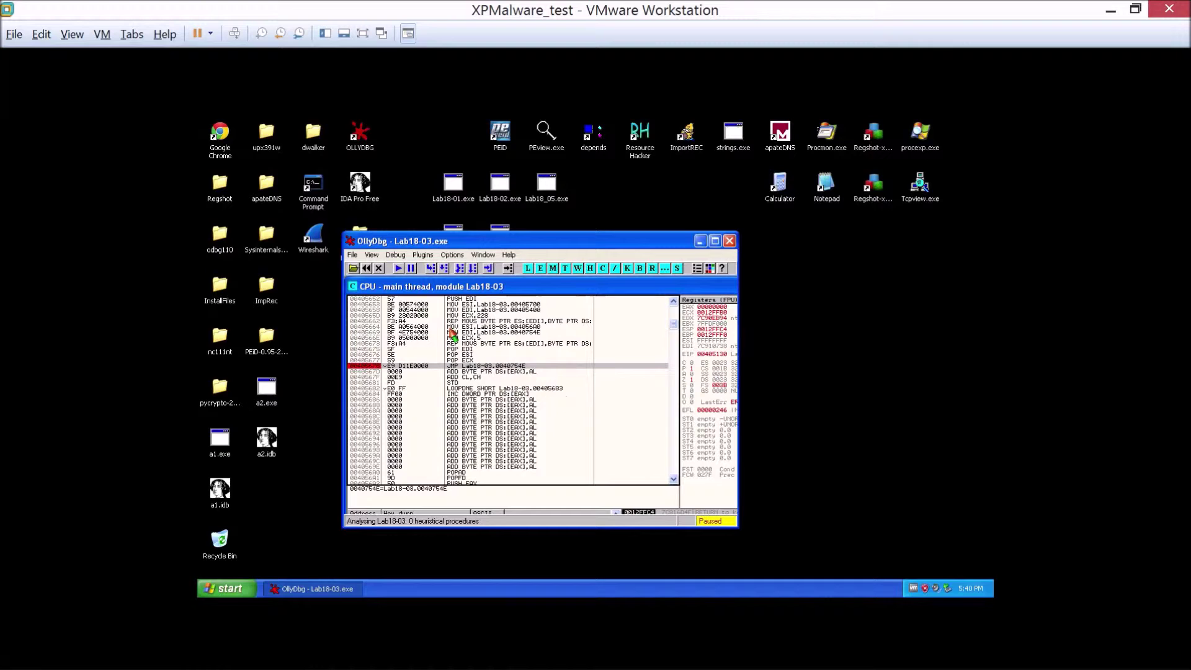
left_click(443, 268)
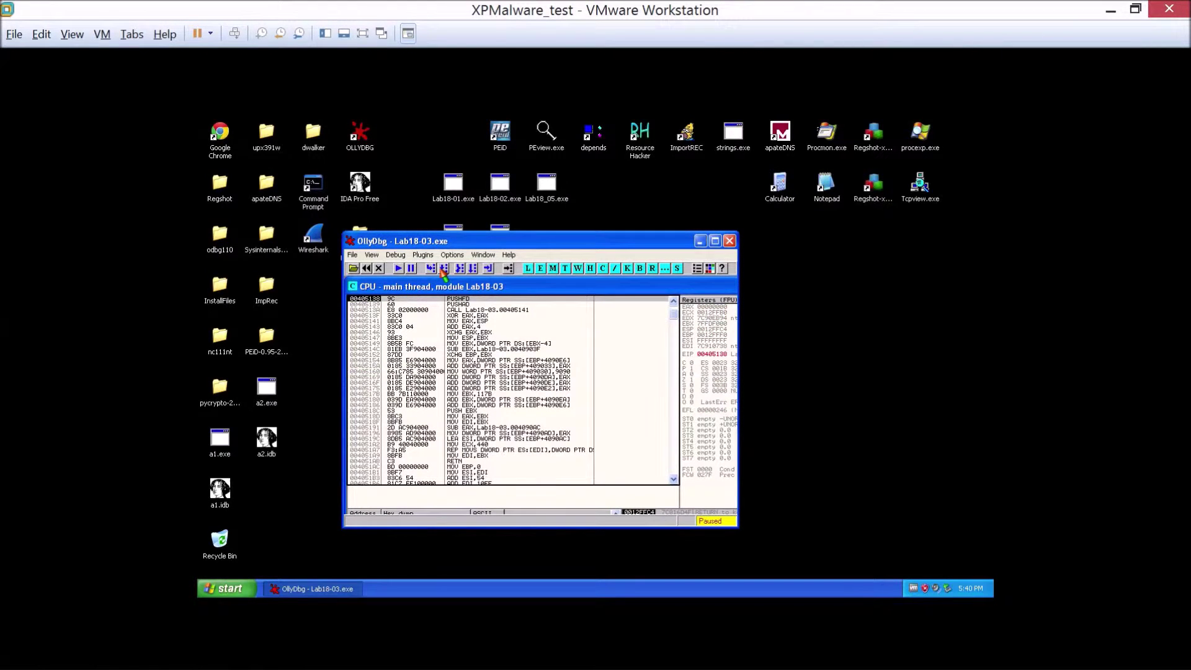
left_click(398, 268)
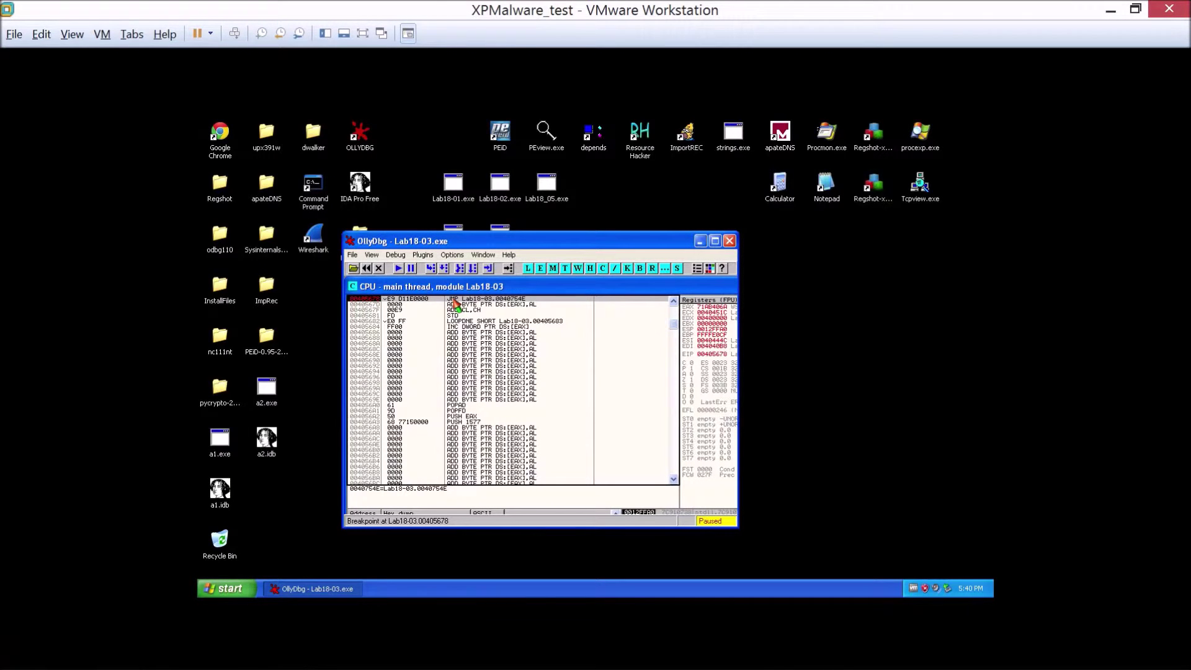
left_click(428, 268)
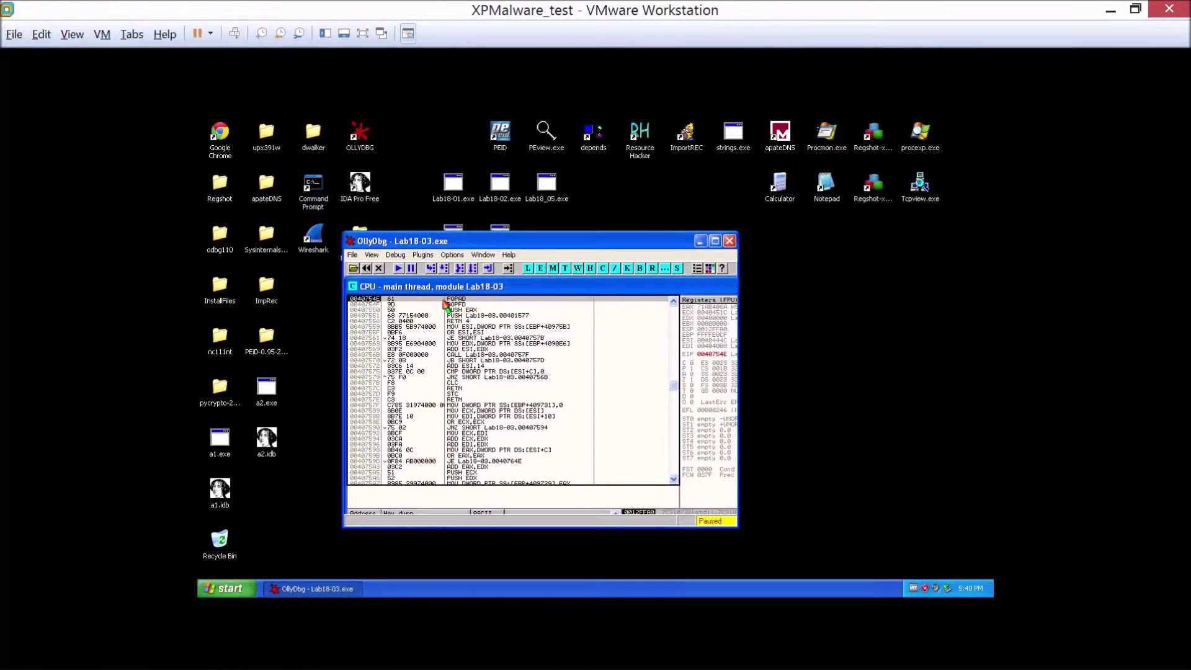
Move the OllyDbg window aside so the desktop files show, and widen its Registers pane
left_click_drag(504, 243, 724, 237)
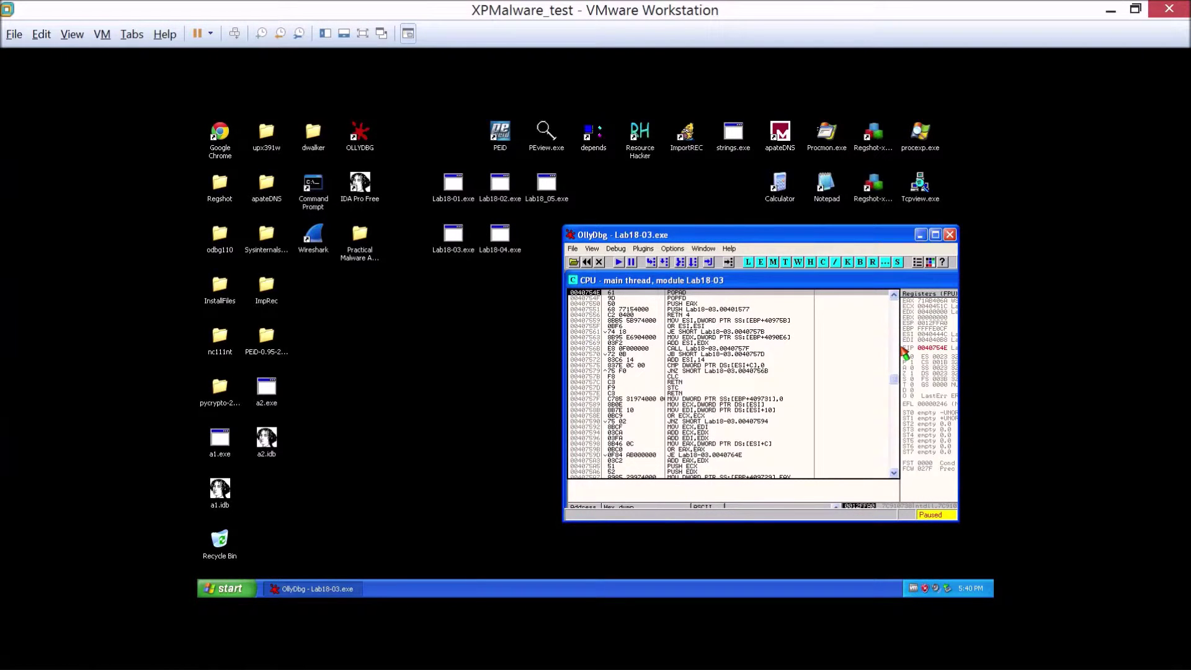
left_click_drag(900, 353, 823, 351)
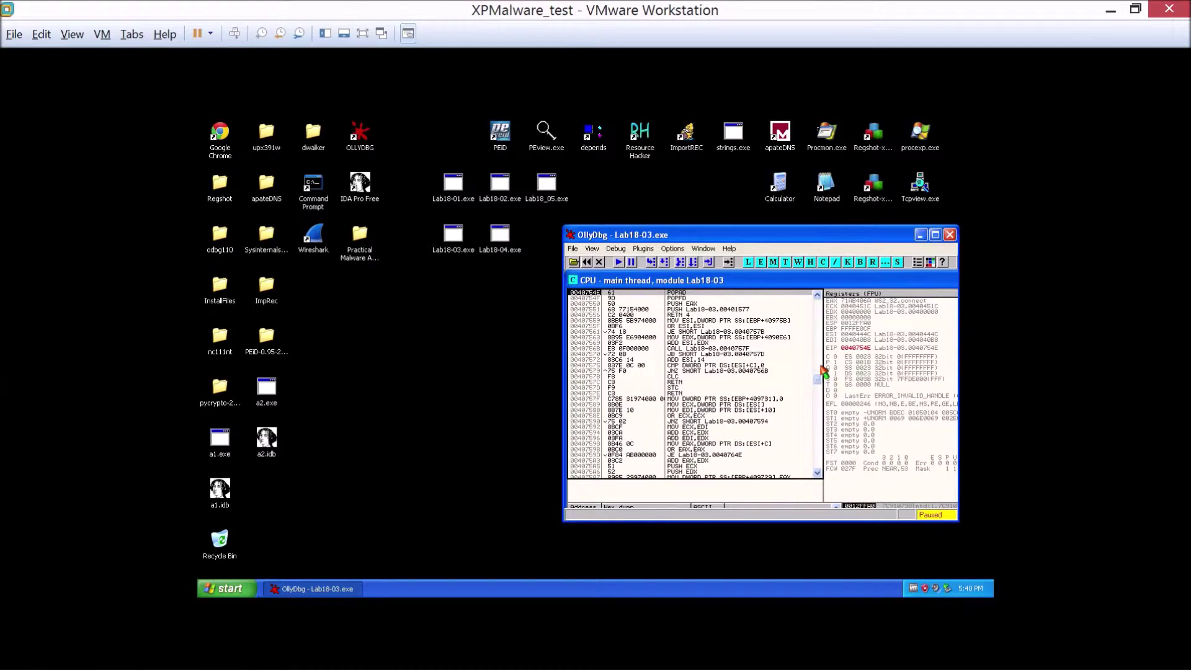
left_click(571, 249)
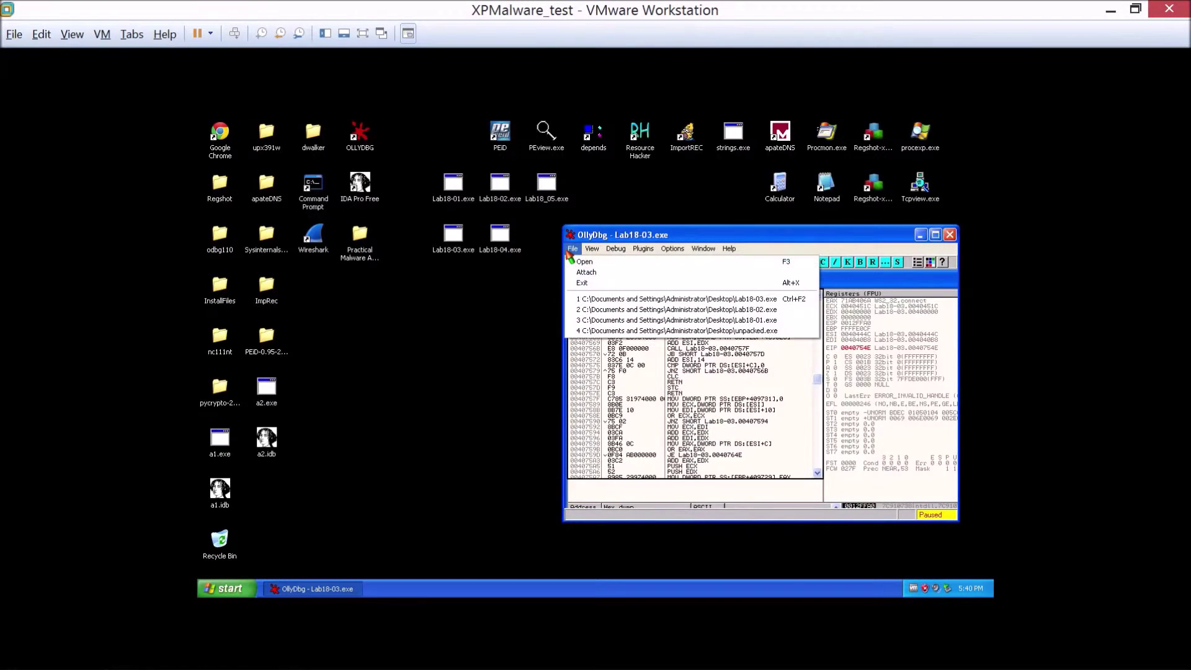
left_click(596, 238)
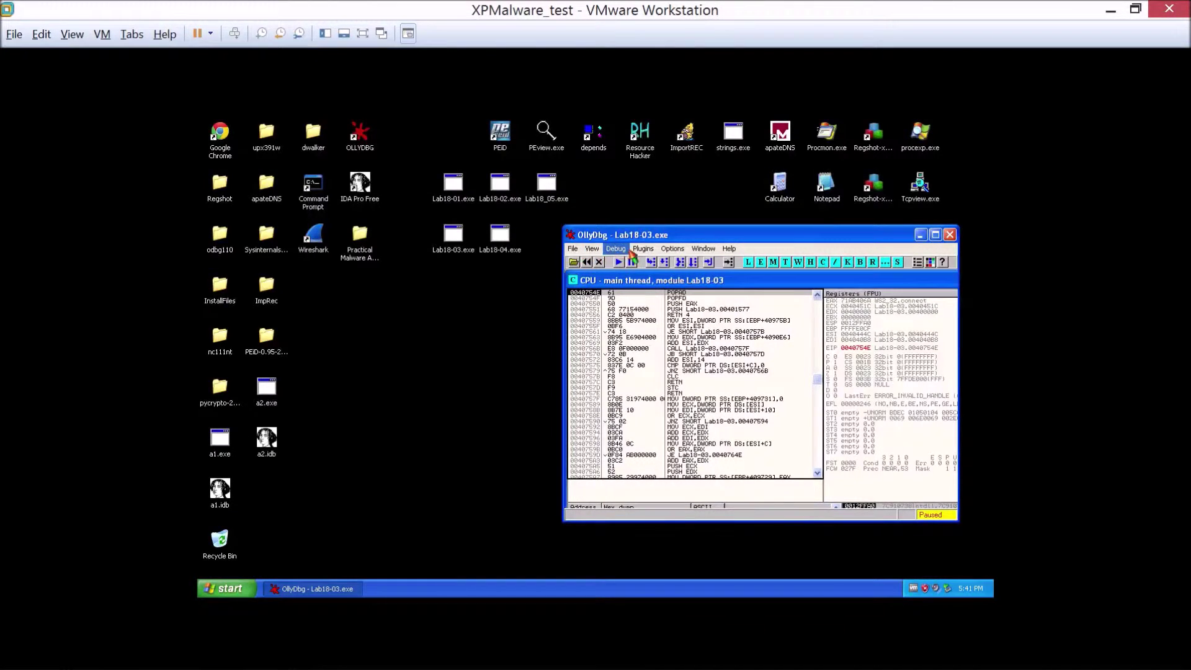
Dump the debugged process at 0040754E with OllyDump's default settings, saving it to the Desktop as a3
left_click(643, 248)
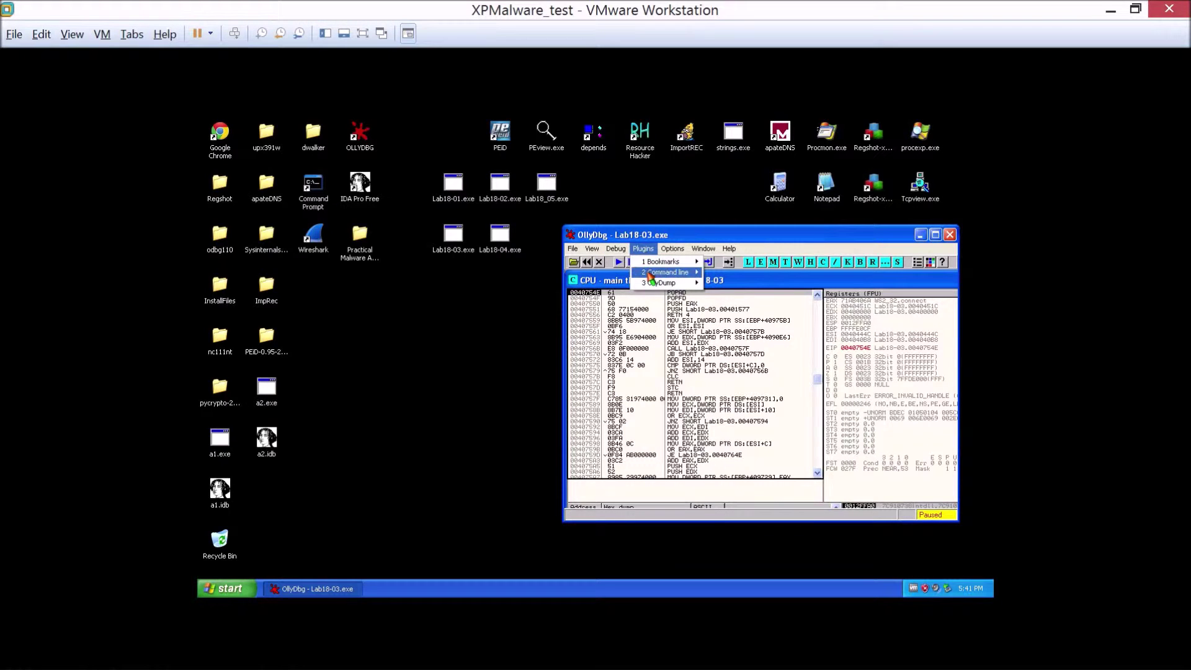
mouse_move(654, 290)
left_click(743, 286)
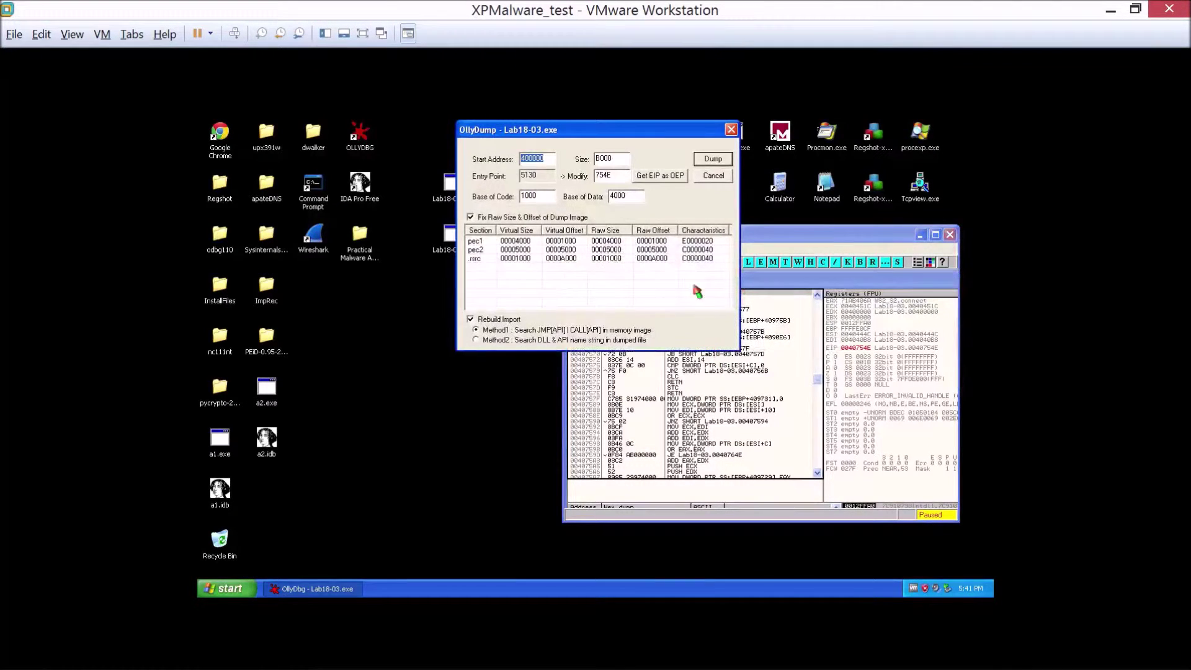
left_click(714, 159)
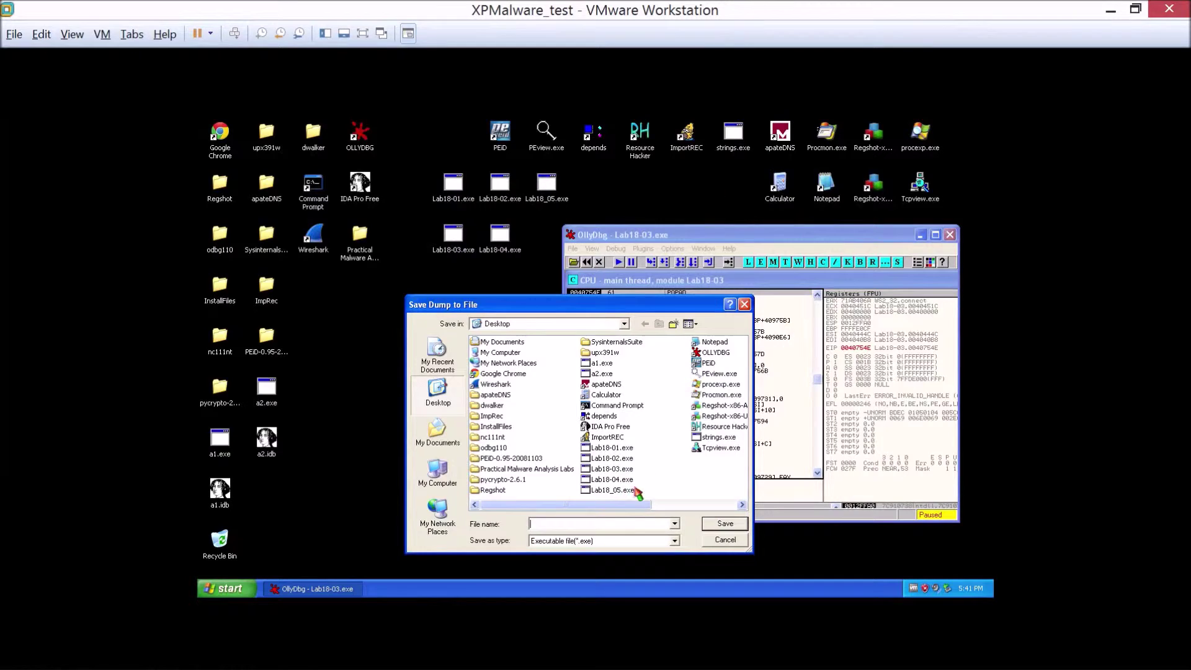
left_click(564, 539)
left_click(645, 524)
type("a3")
left_click(725, 524)
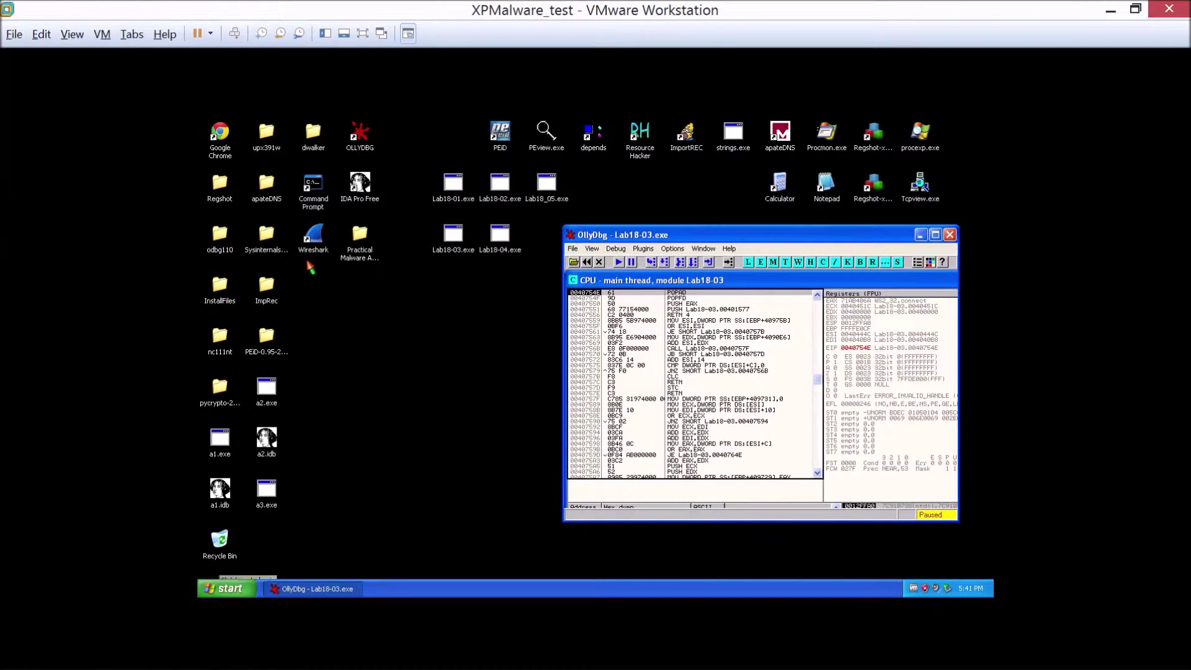
Load a3.exe from the Desktop into IDA Pro as a portable executable with default options and check its imports
double_click(360, 184)
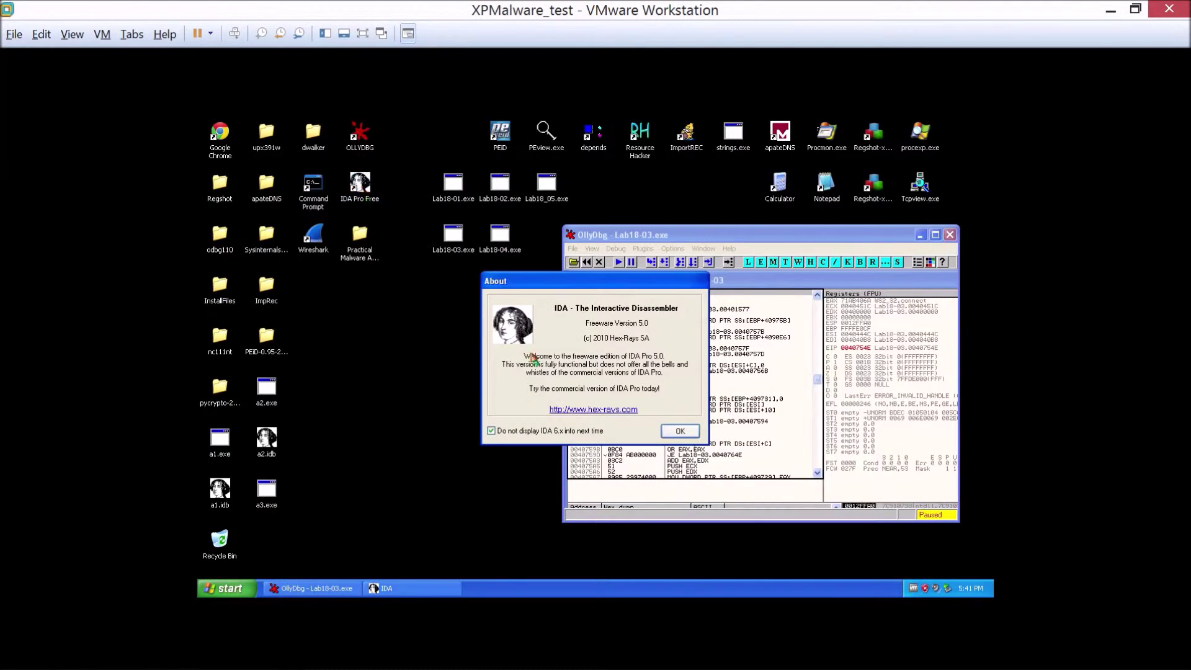
left_click(679, 431)
left_click(206, 142)
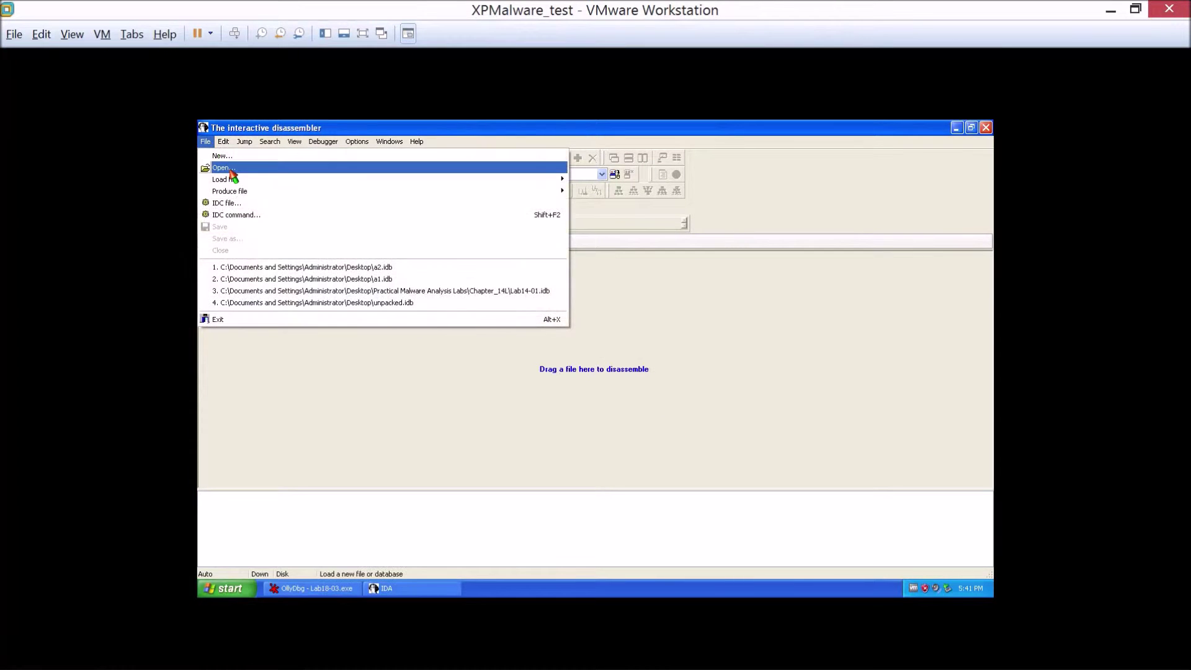
left_click(231, 169)
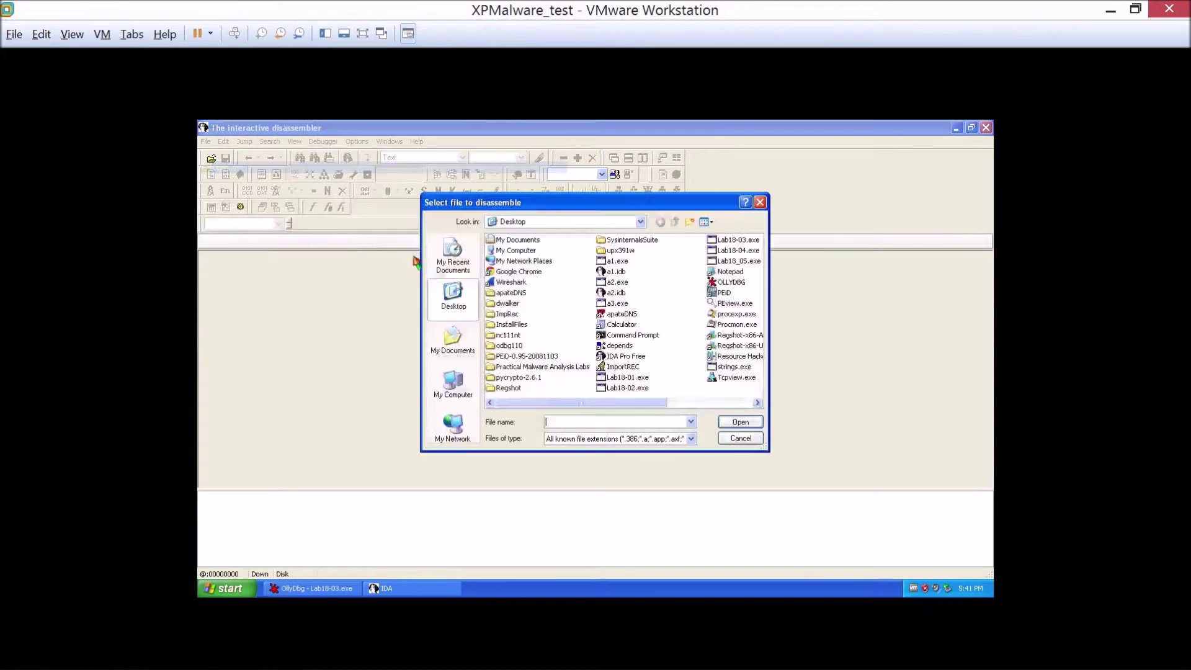
double_click(618, 304)
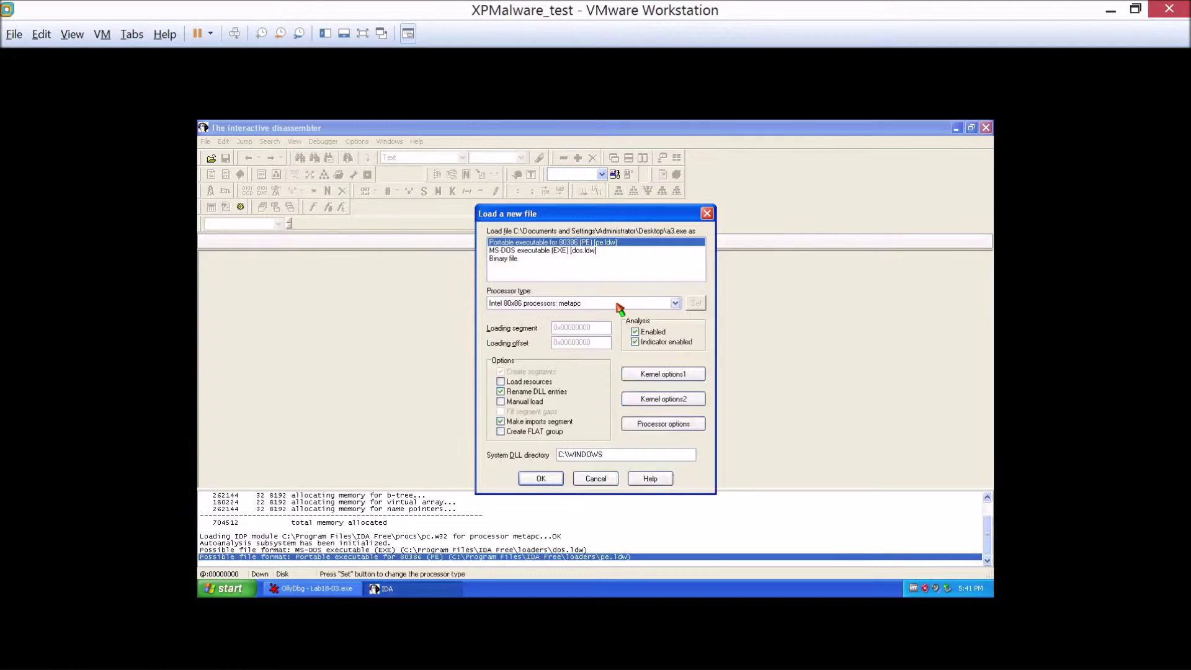
left_click(544, 479)
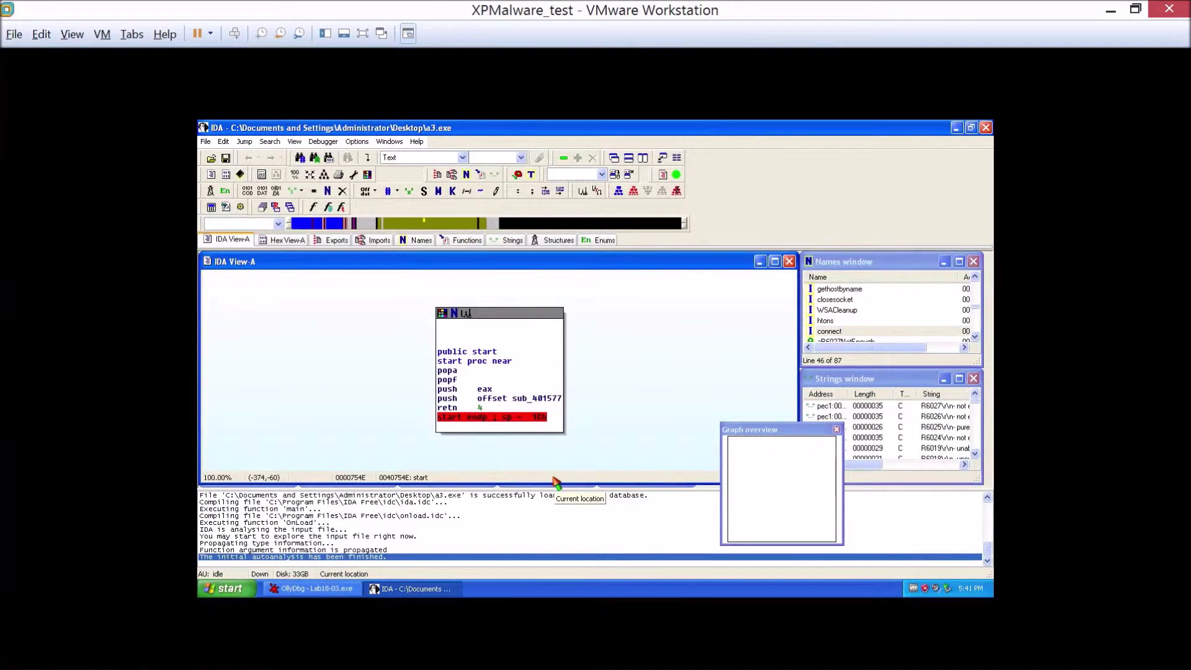
left_click(378, 241)
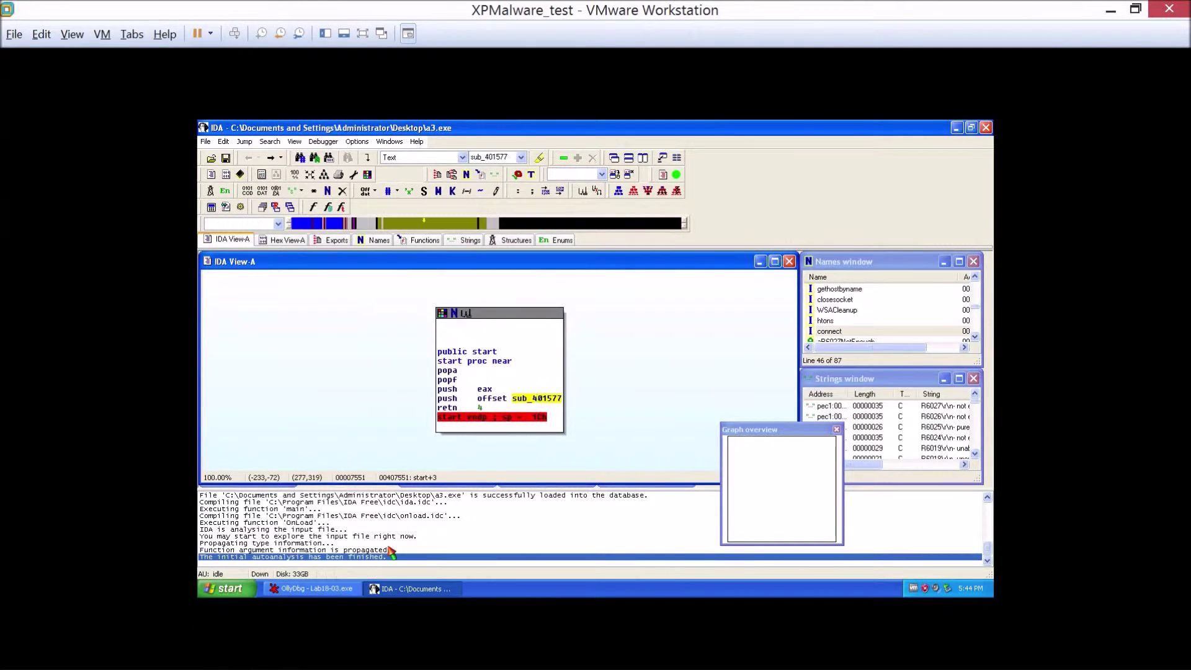
Back in OllyDbg, step over the instructions after 0040754E and through the RETN 4 to reach 00401577
left_click(338, 594)
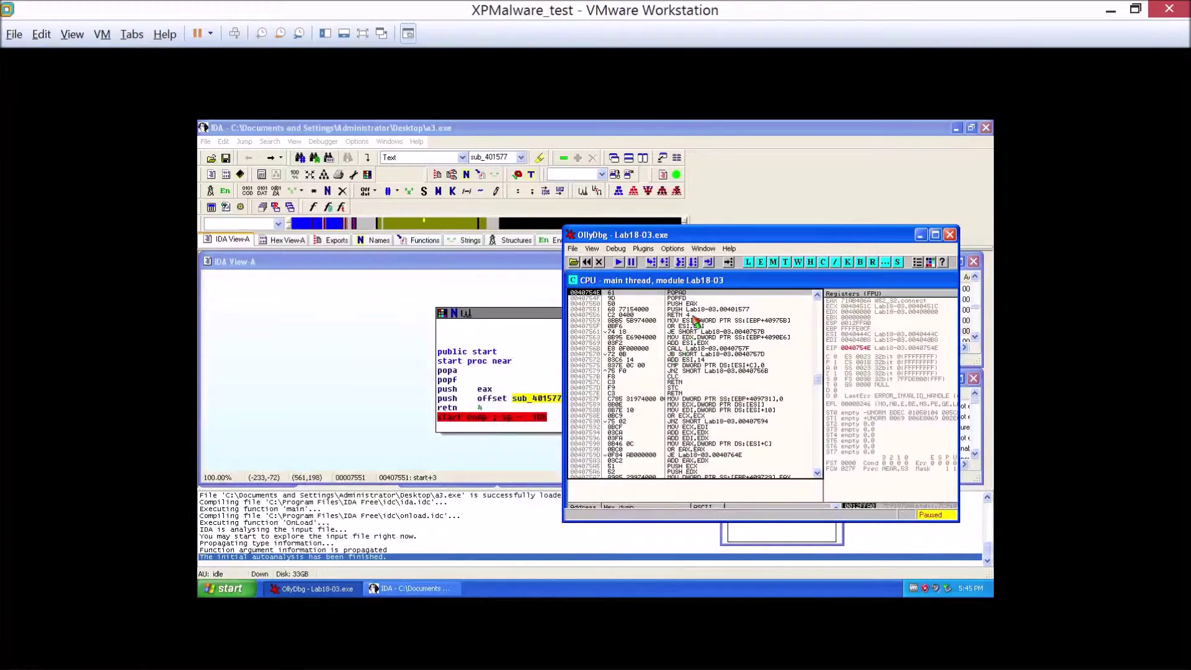
left_click(696, 310)
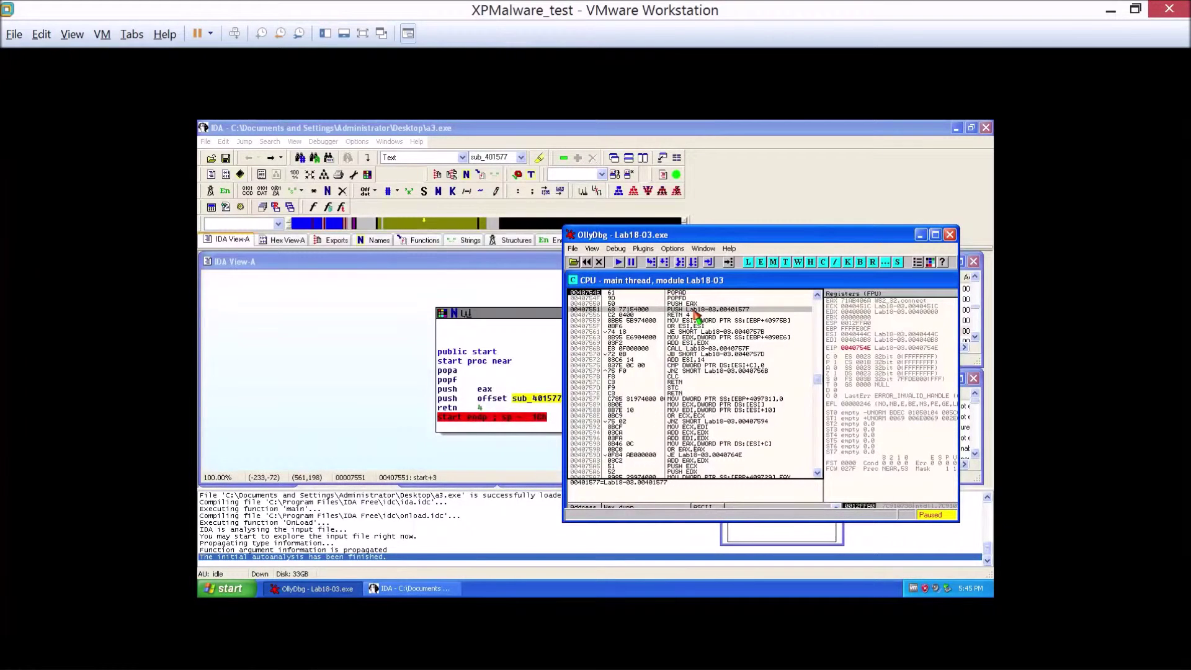
left_click(664, 262)
left_click(665, 262)
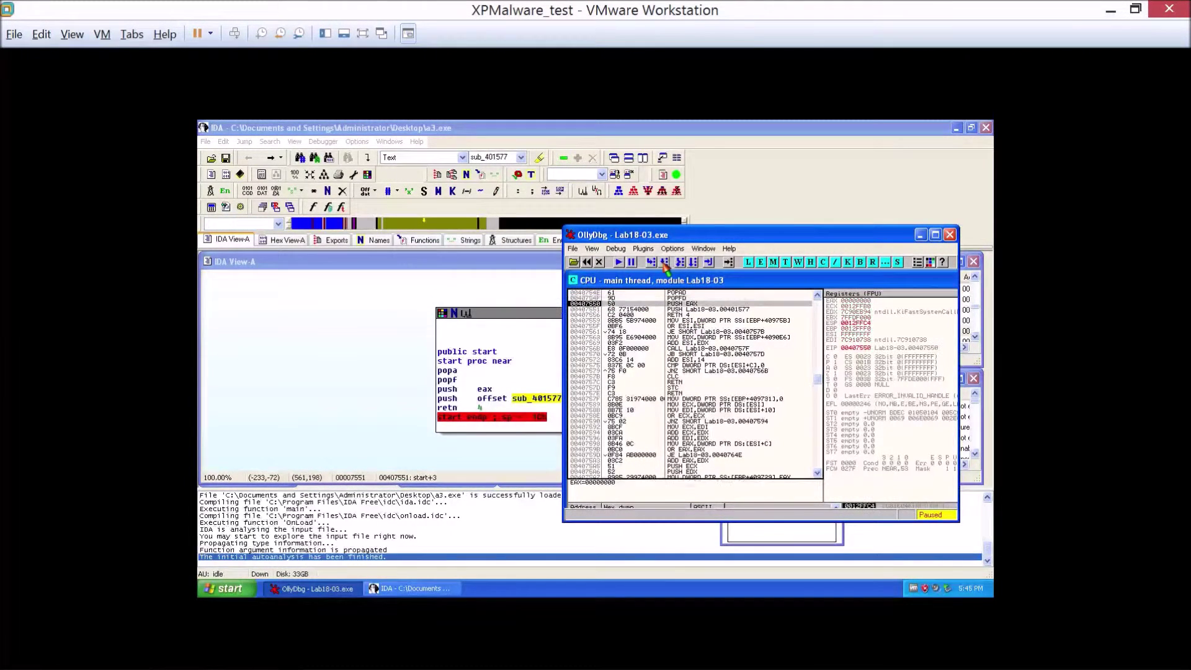
left_click(664, 263)
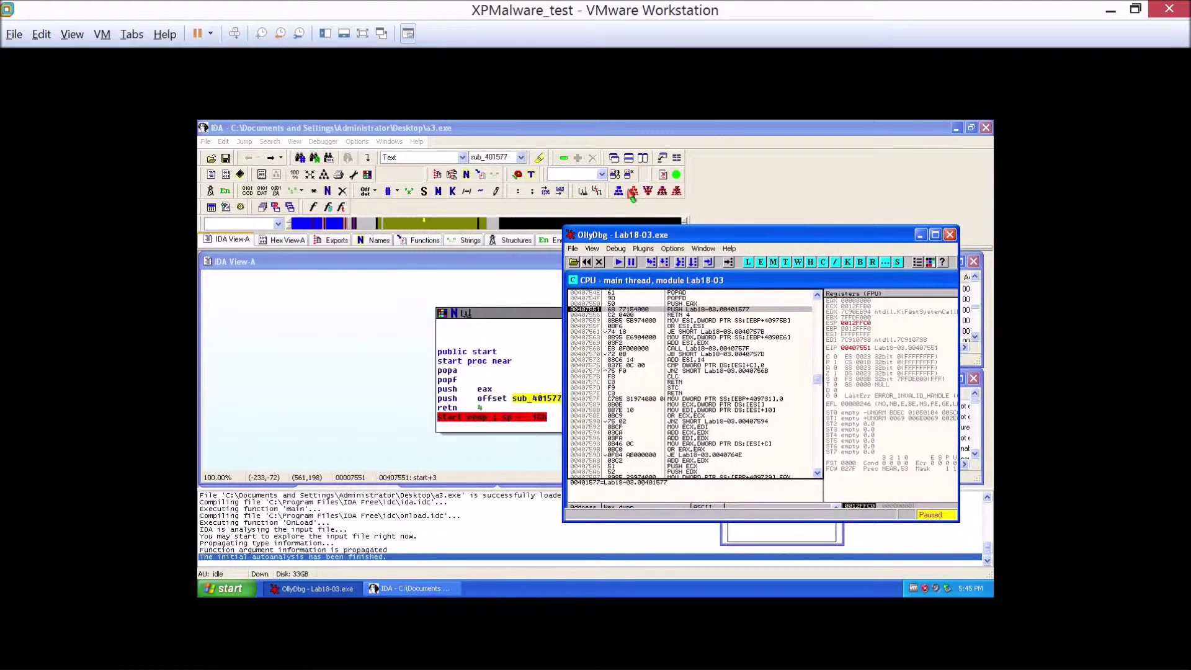
left_click(664, 266)
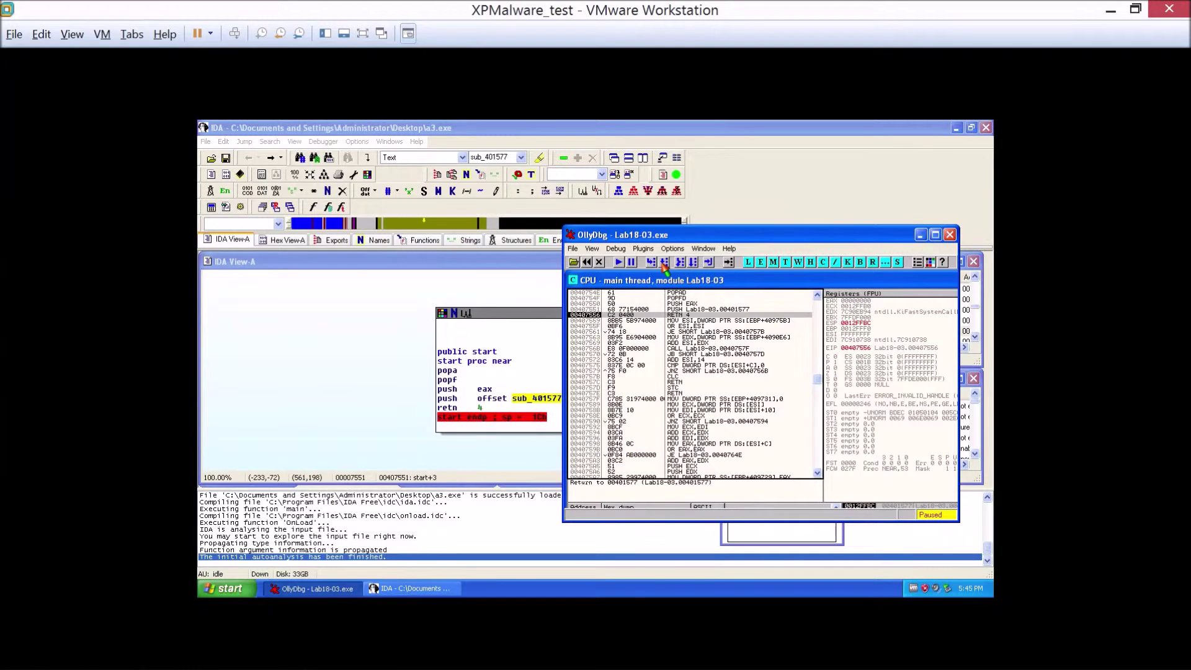
left_click(665, 266)
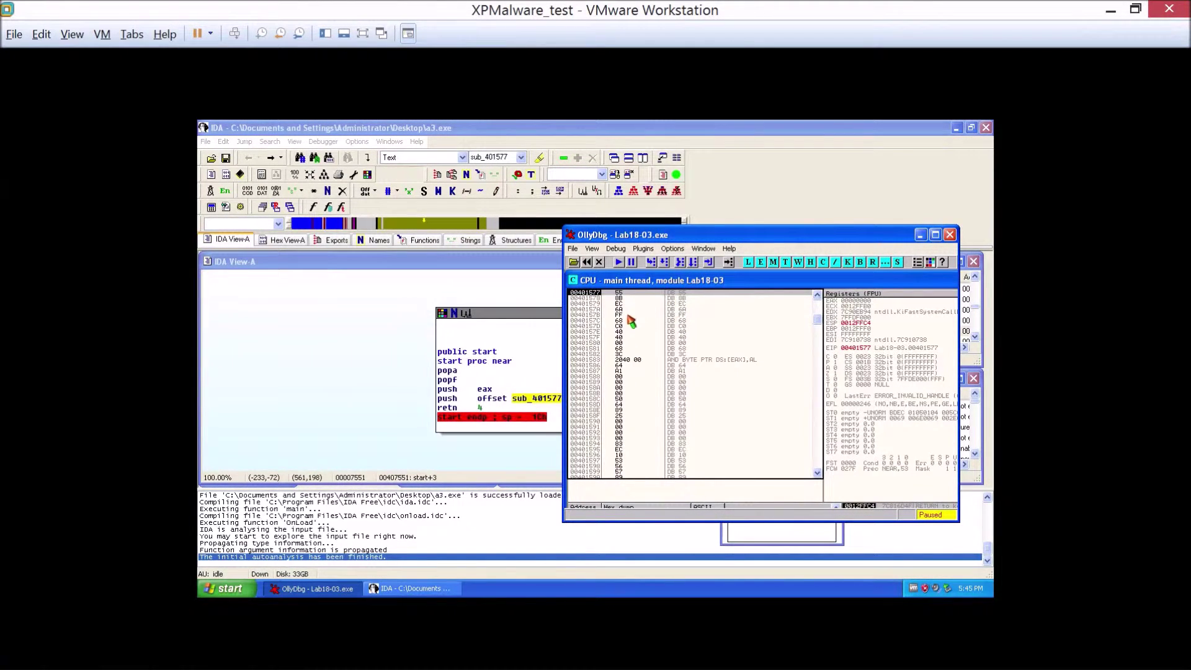
Analyse the code at 00401577 so the data bytes are shown as instructions
right_click(646, 355)
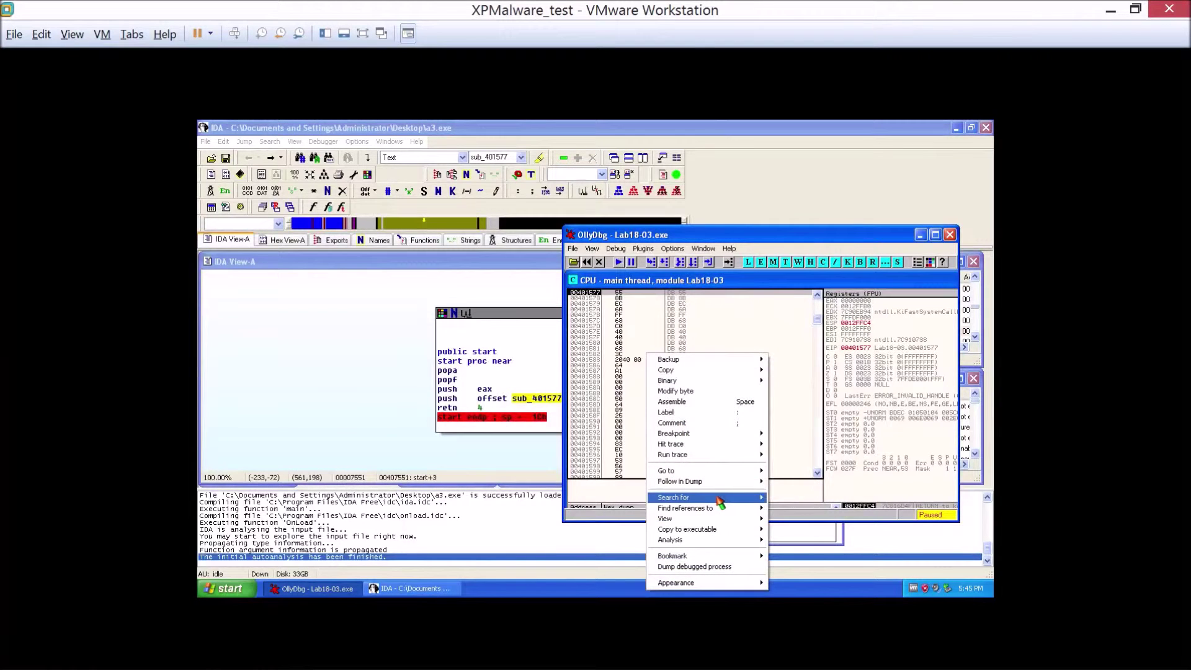
mouse_move(713, 541)
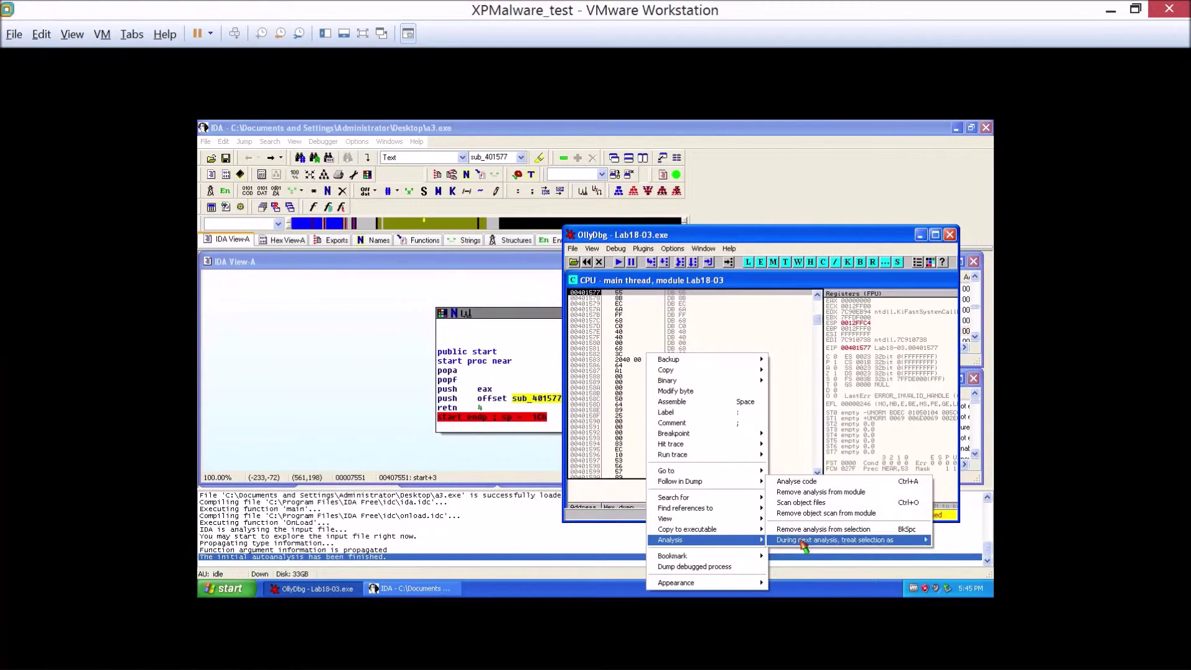
left_click(815, 482)
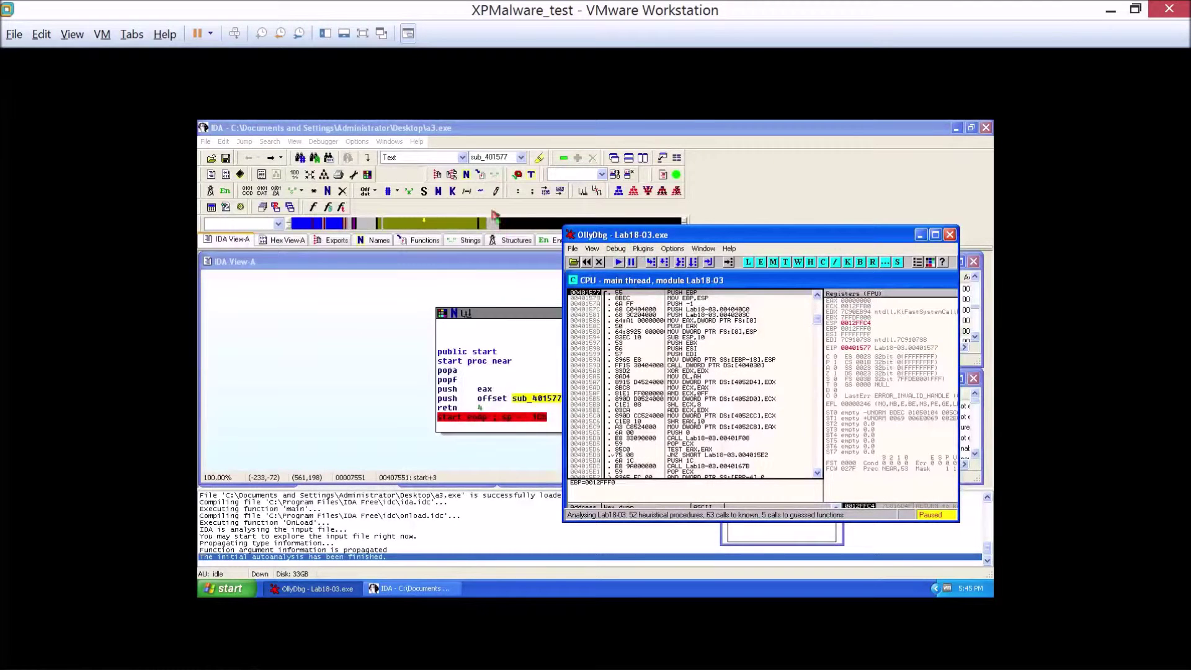
Close IDA Pro, saving the a3 database with the Pack database (Store) option
left_click(985, 127)
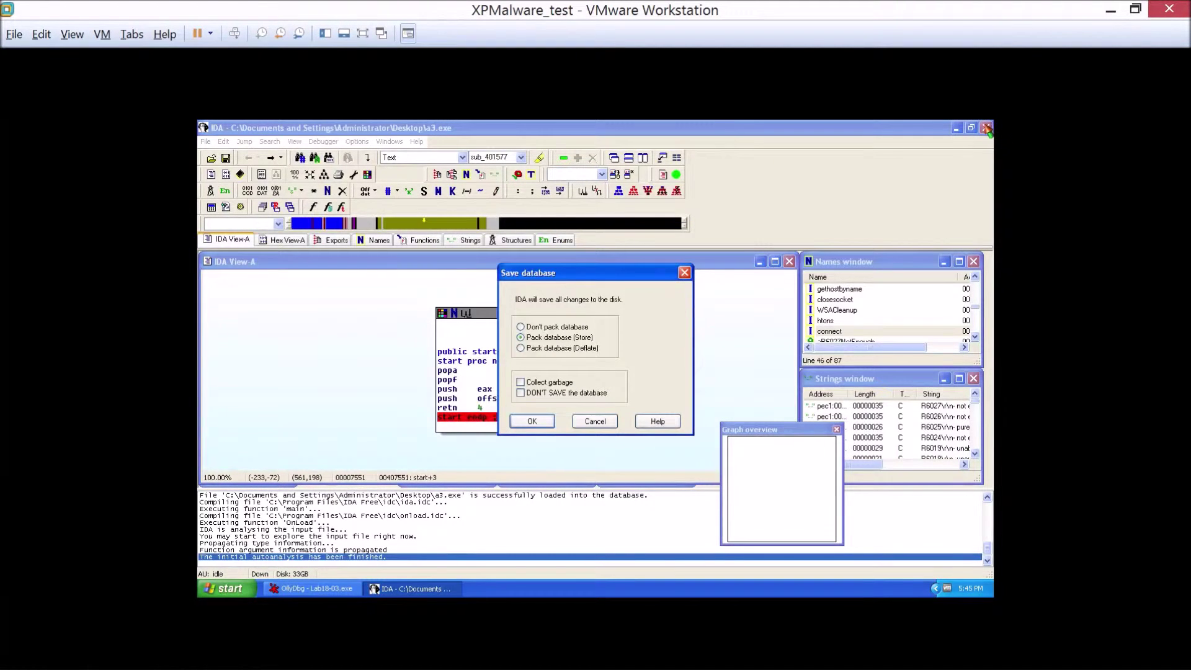
left_click(524, 423)
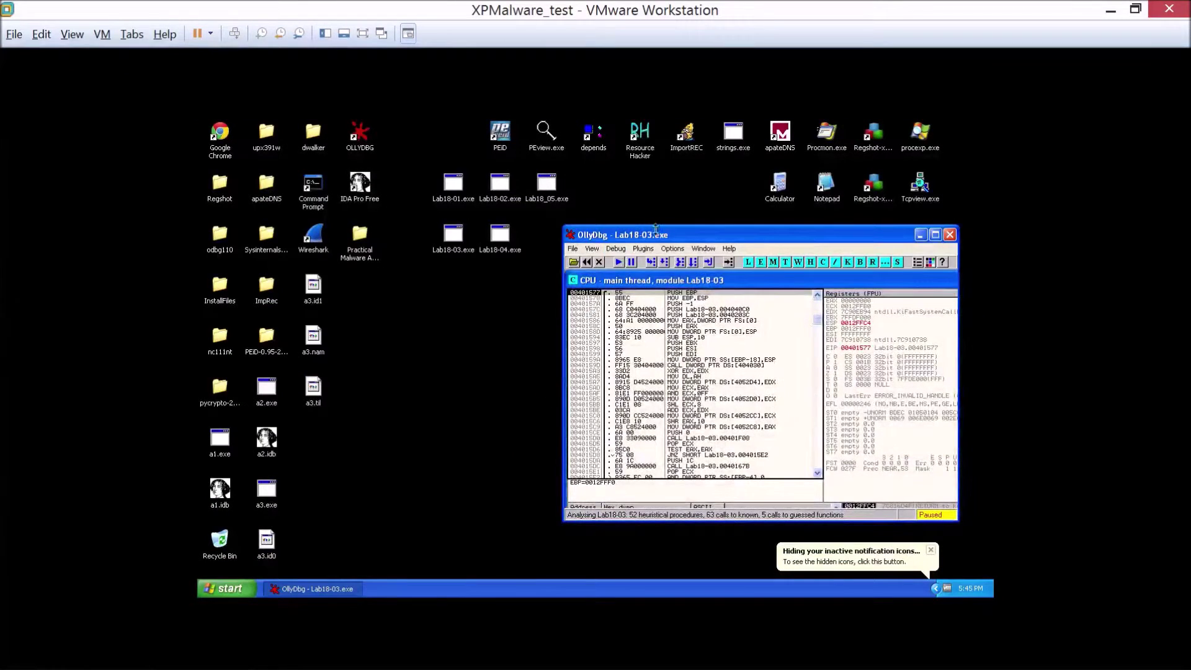
Dump the debugged Lab18-03.exe process with OllyDump's default settings to a3.exe on the Desktop, replacing the existing file
left_click(673, 250)
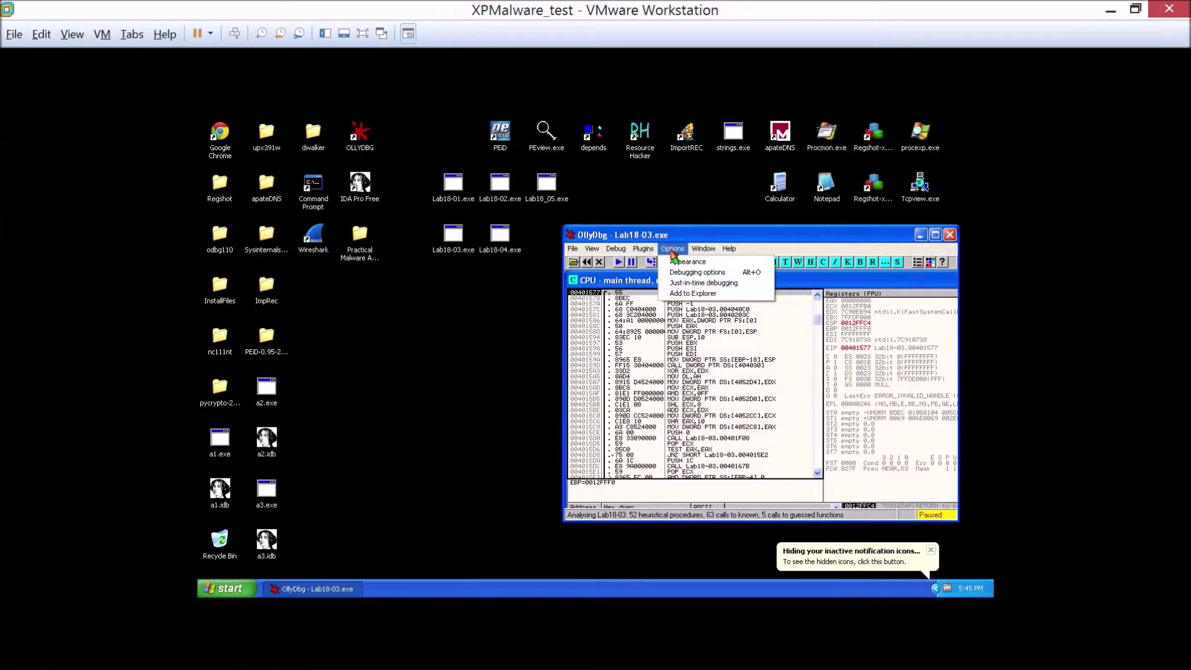
mouse_move(643, 248)
mouse_move(664, 273)
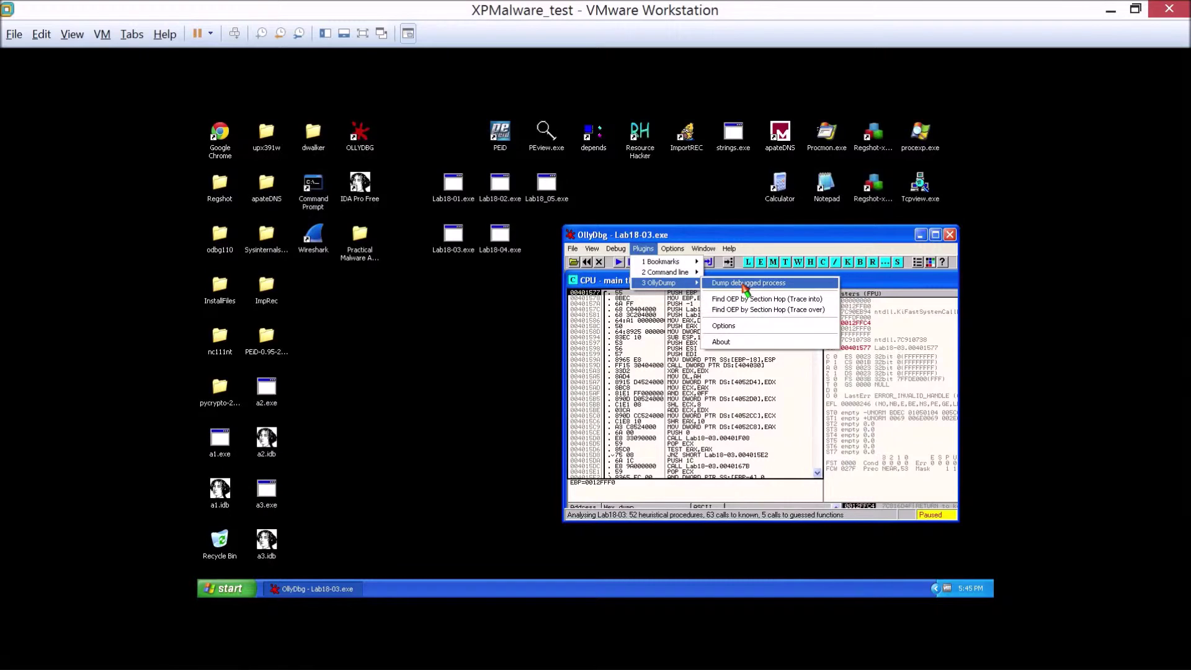
left_click(745, 285)
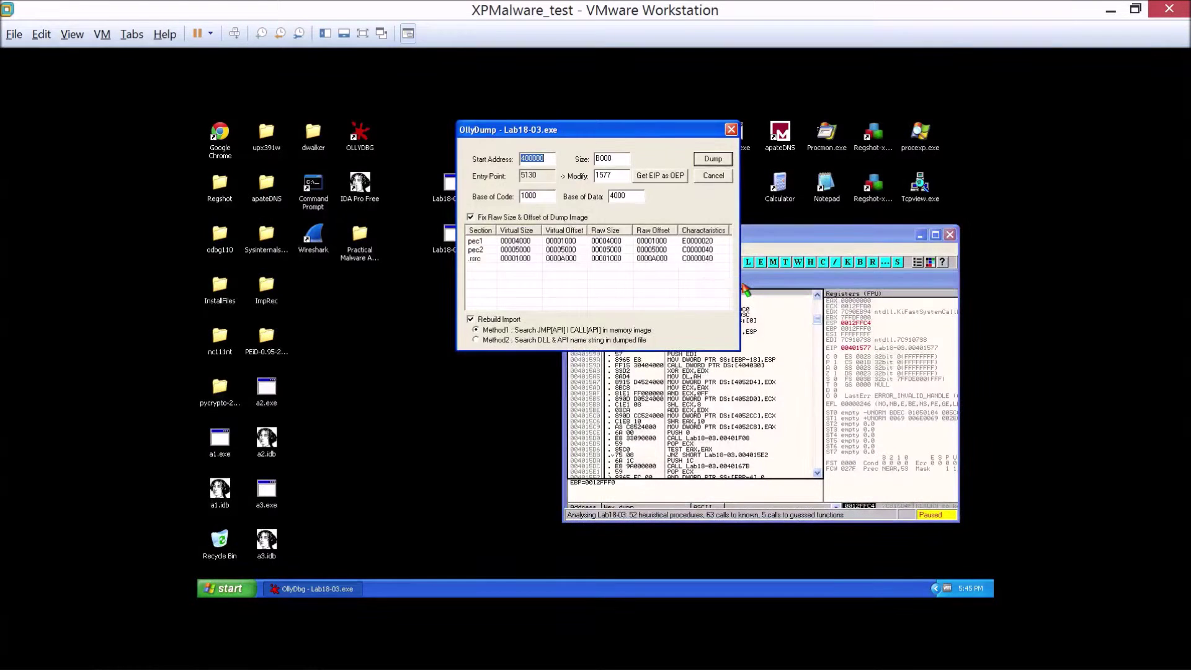
left_click(713, 159)
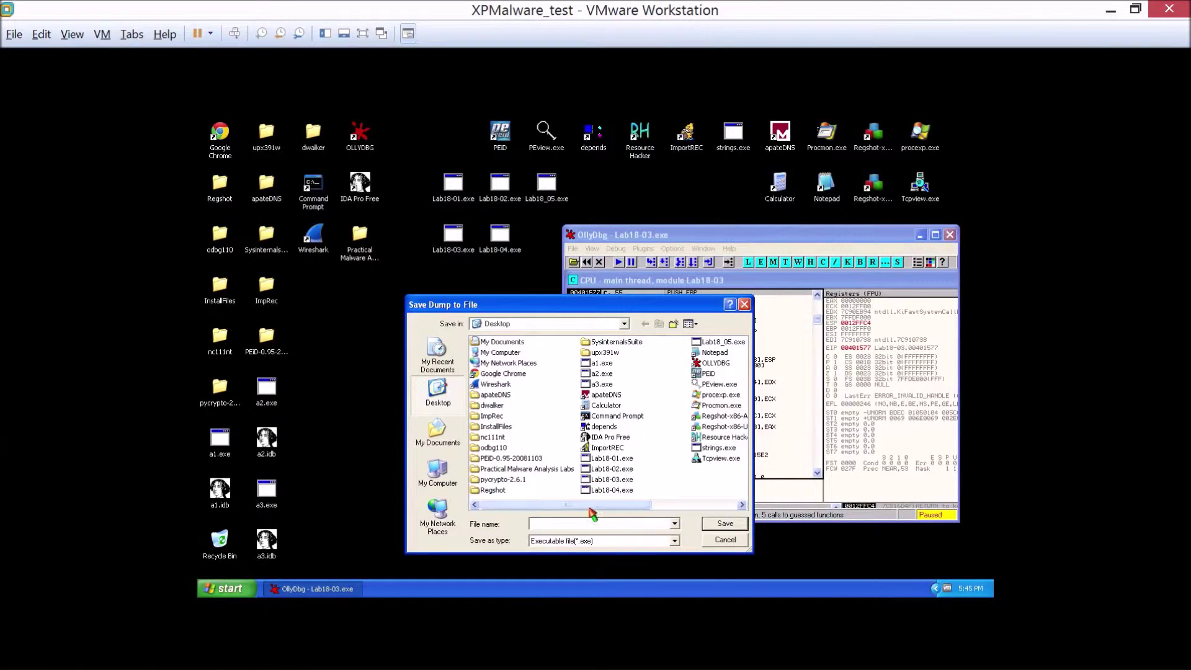
left_click(603, 385)
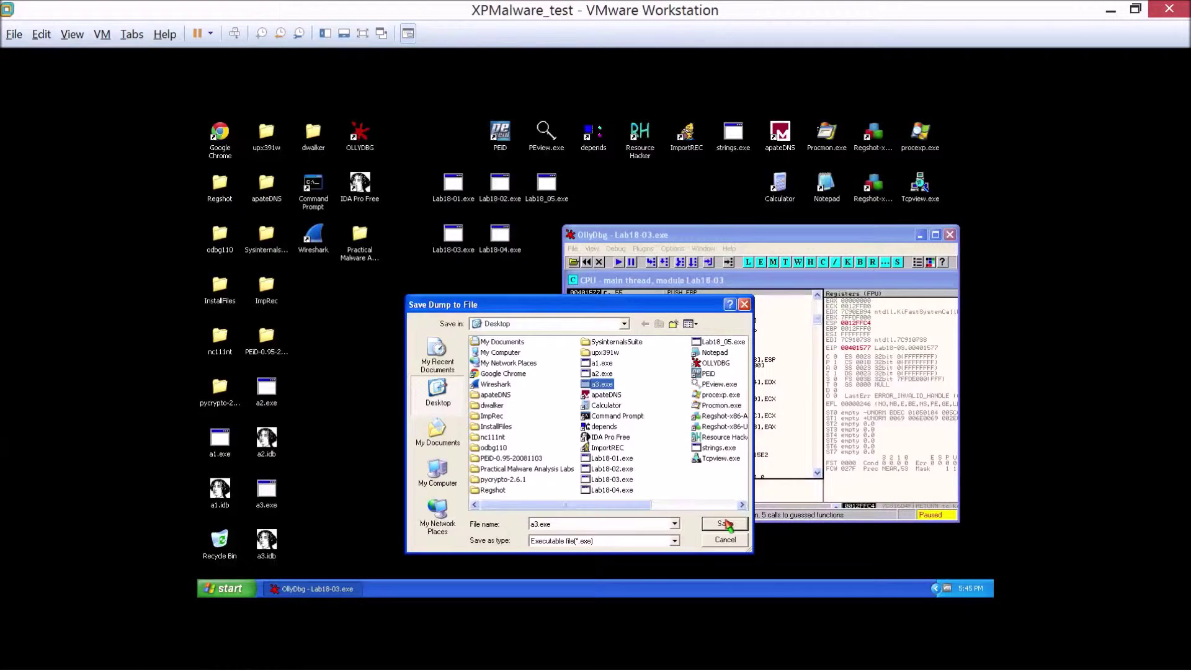
left_click(730, 524)
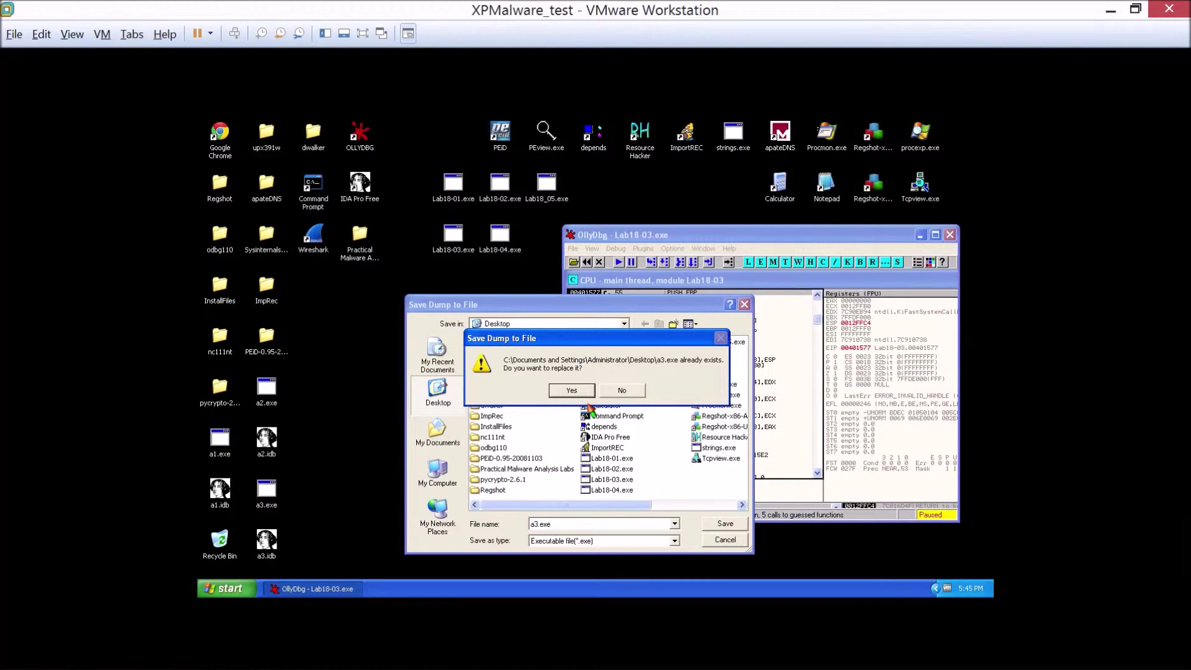
left_click(591, 392)
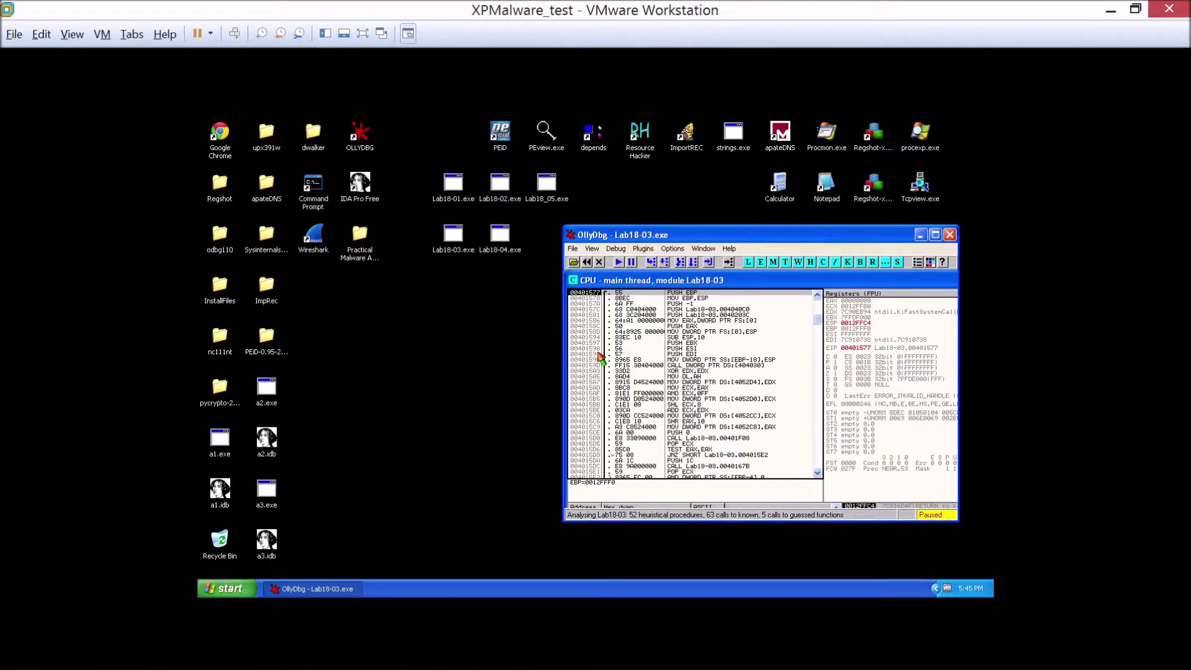
Start IDA Pro and reopen the recent a3.idb database
left_click(268, 490)
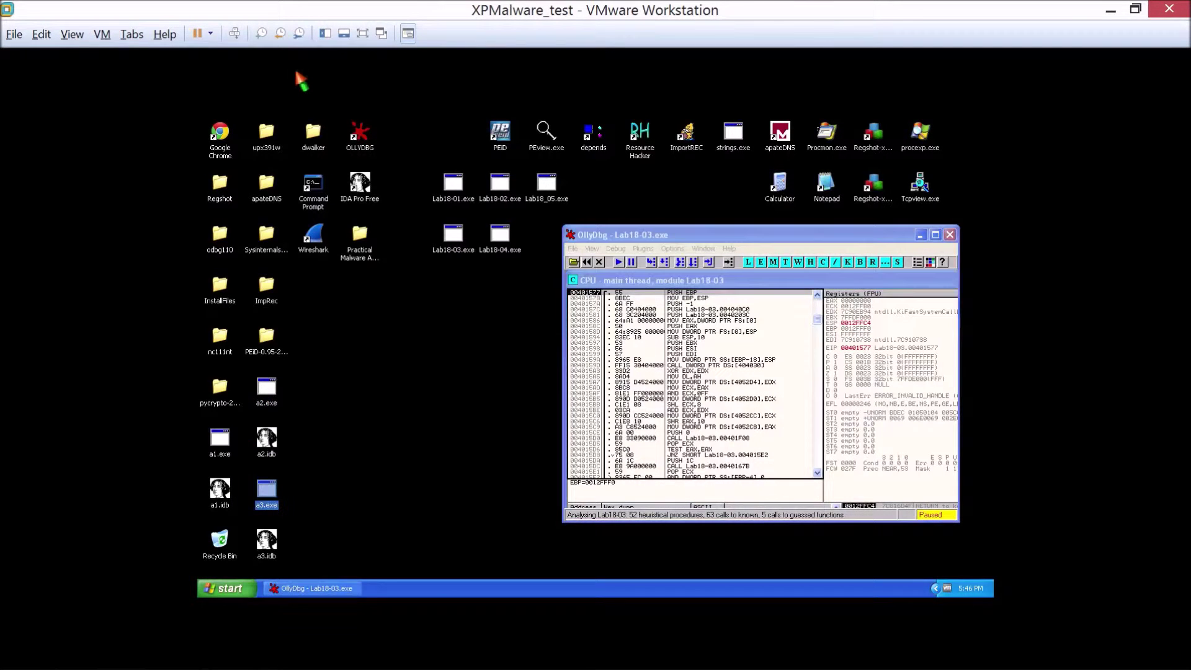
double_click(365, 187)
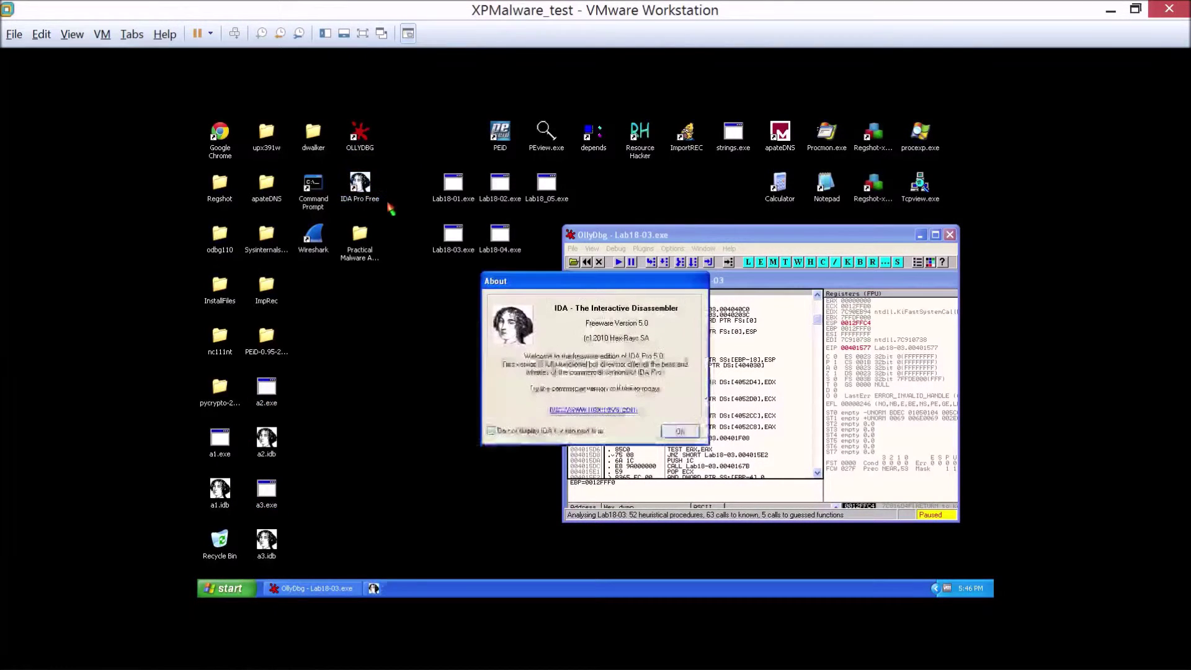
left_click(680, 432)
left_click(205, 141)
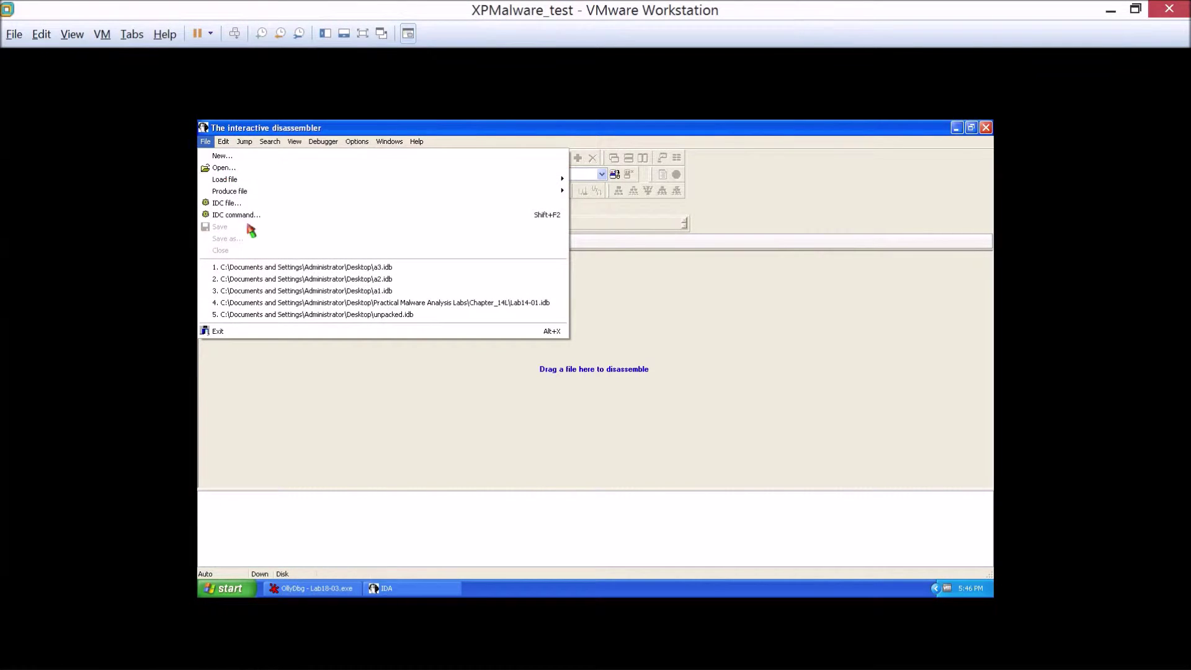
left_click(273, 267)
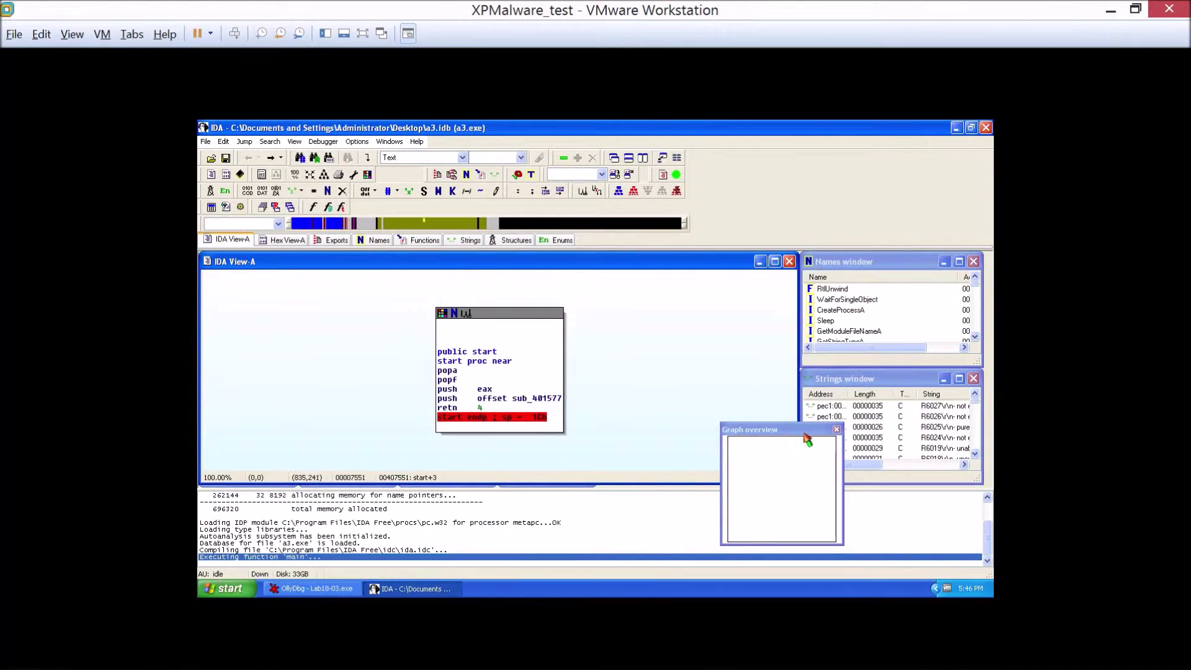
Close IDA Pro, keeping the Pack database (Store) option for the reopened a3 database
left_click(988, 129)
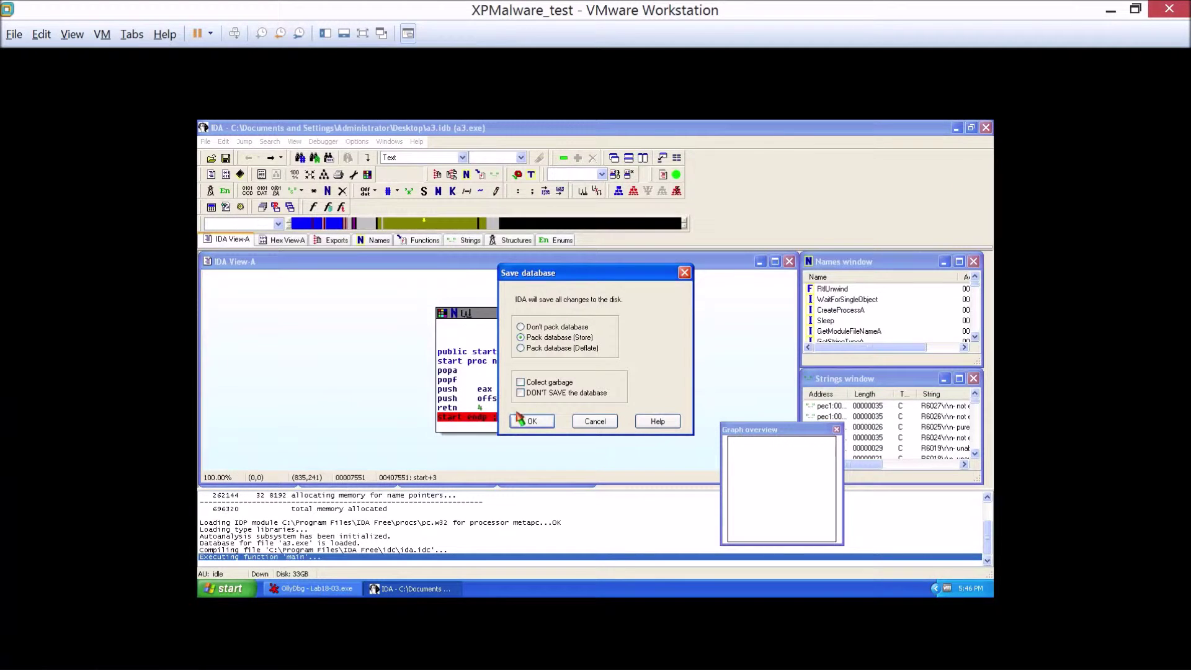
left_click(541, 423)
left_click(440, 441)
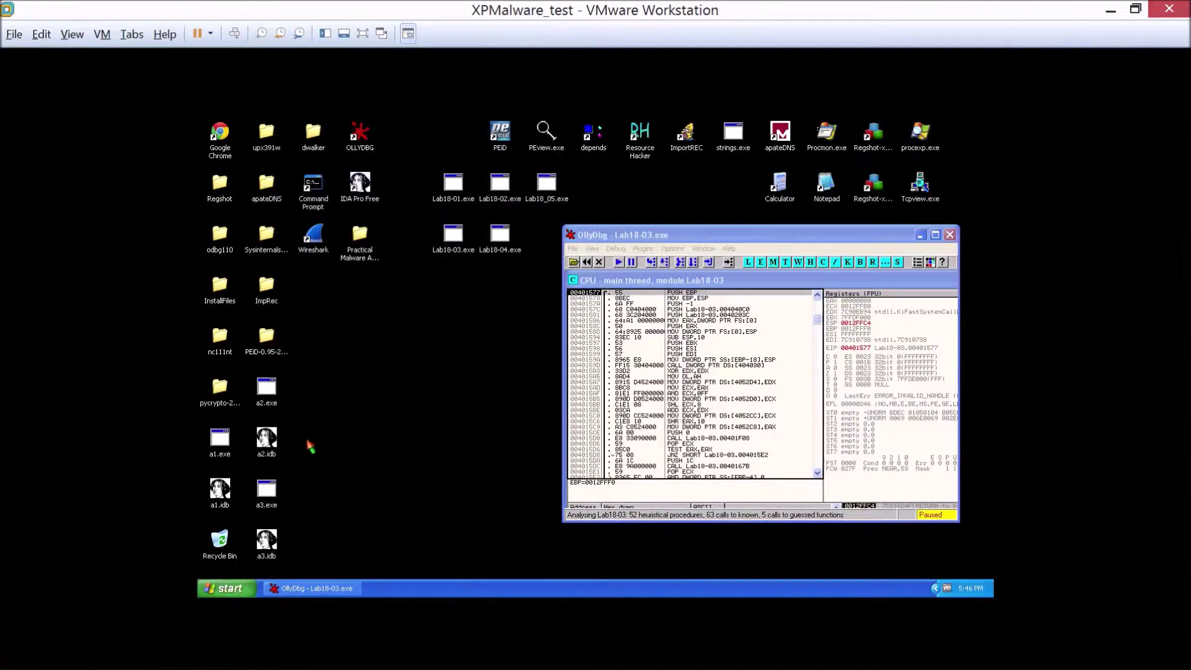
Delete a3.exe from the Desktop, sending it to the Recycle Bin
left_click(270, 501)
key("Delete")
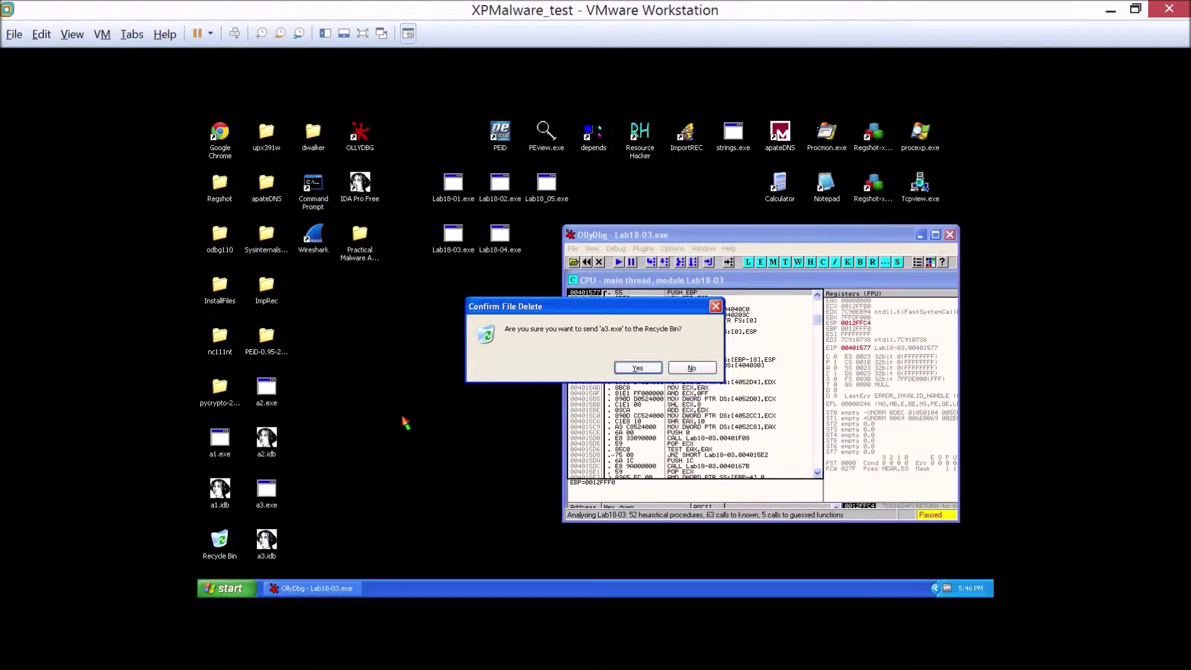
left_click(650, 369)
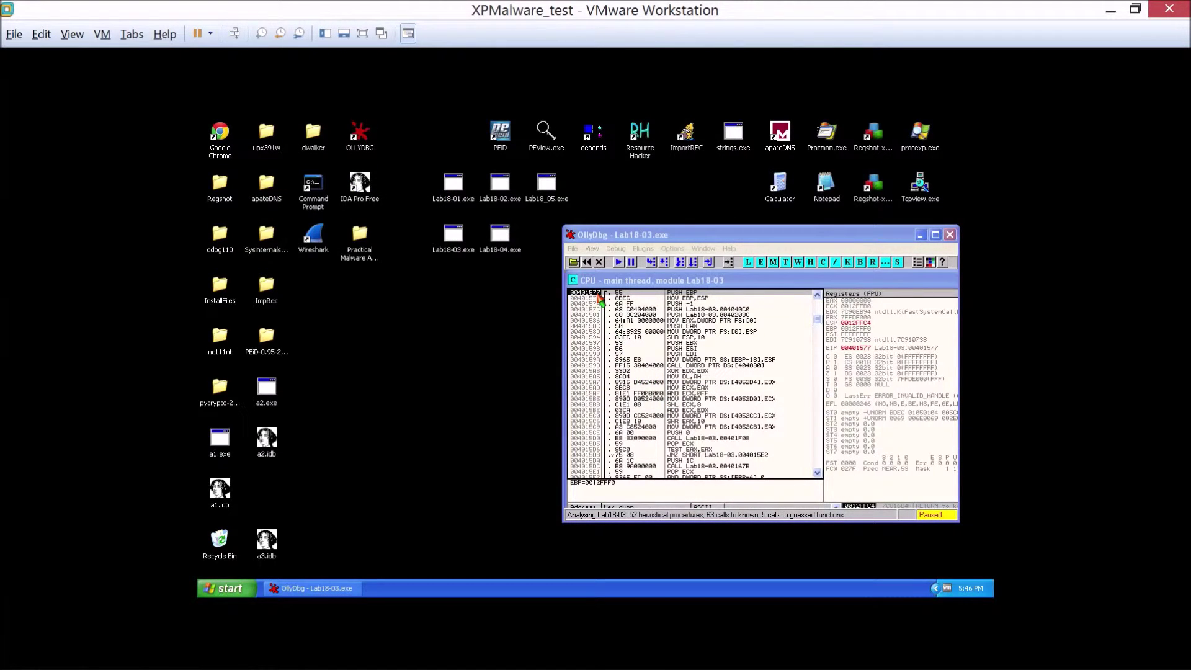
In OllyDbg, dump the debugged process with OllyDump, using entry point 1577 and Rebuild Import, and save it to the Desktop as a3.exe
left_click(672, 248)
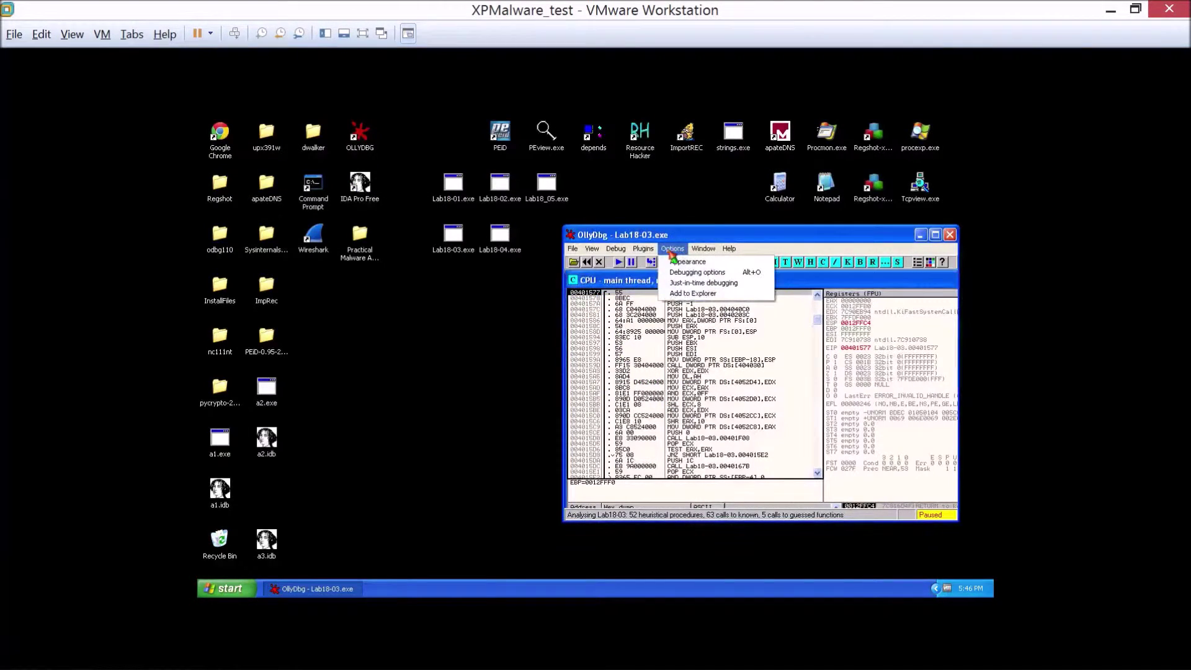
mouse_move(643, 249)
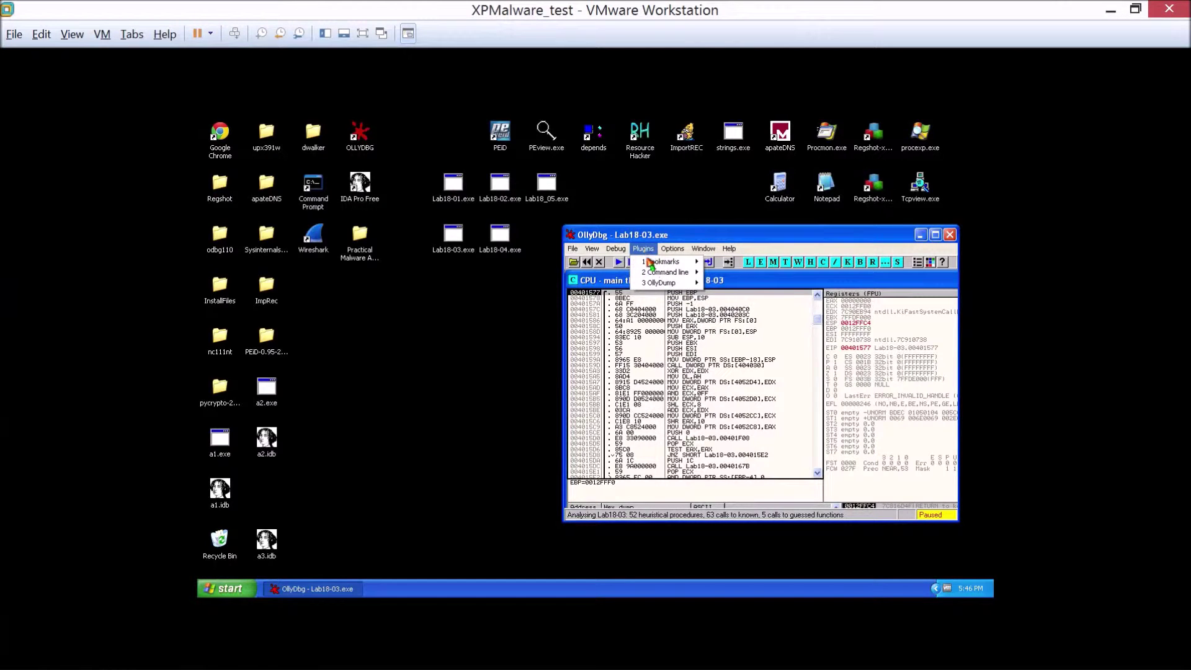
mouse_move(659, 283)
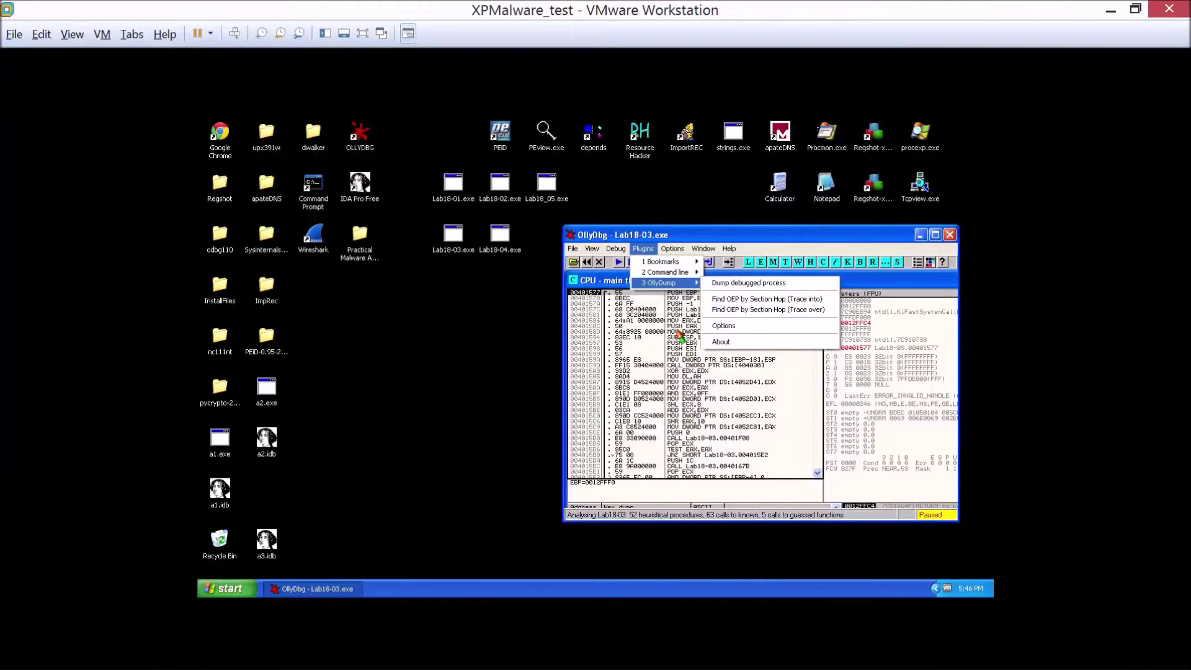
left_click(747, 283)
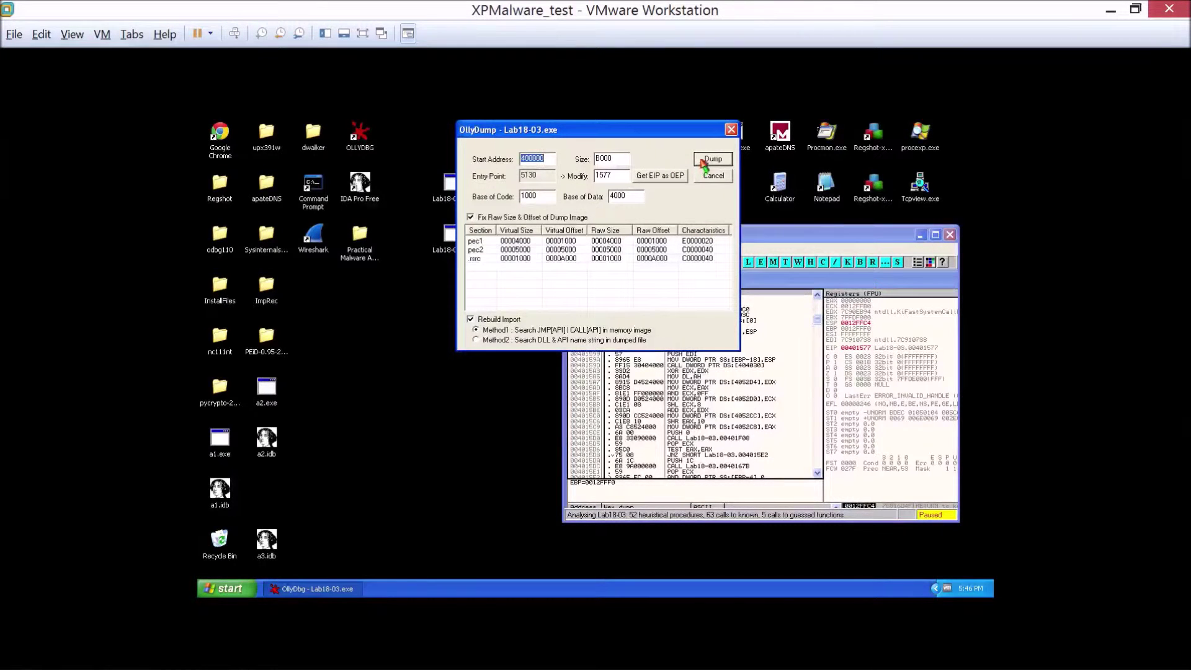
left_click_drag(662, 131, 462, 311)
left_click(512, 335)
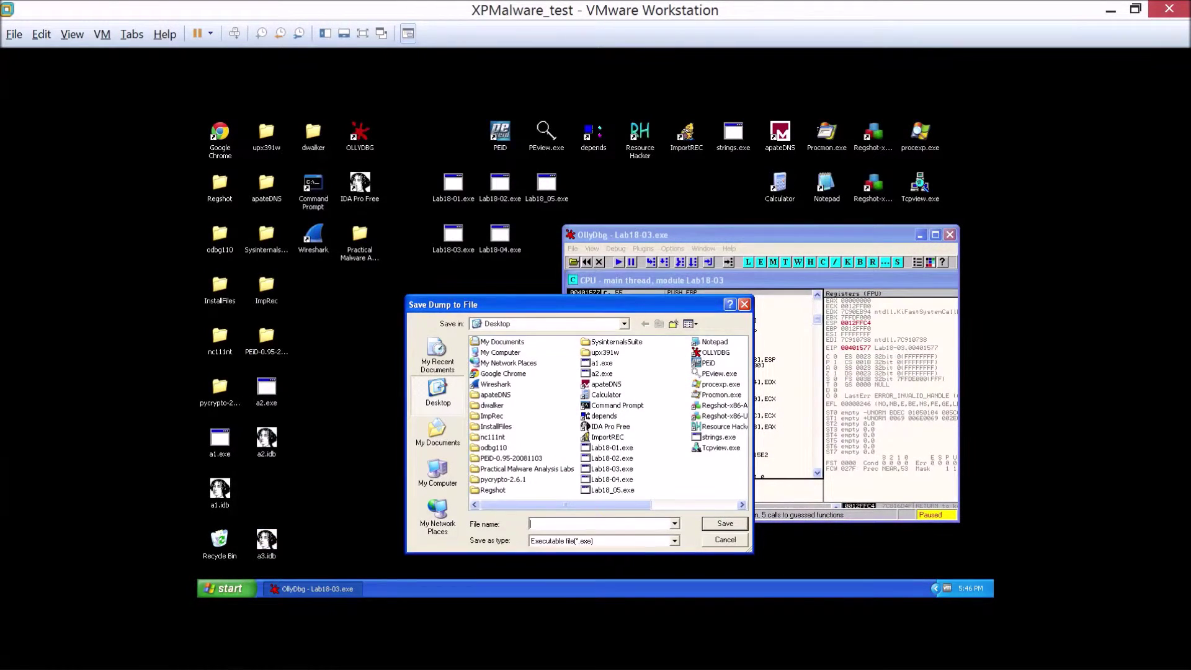
type("a3")
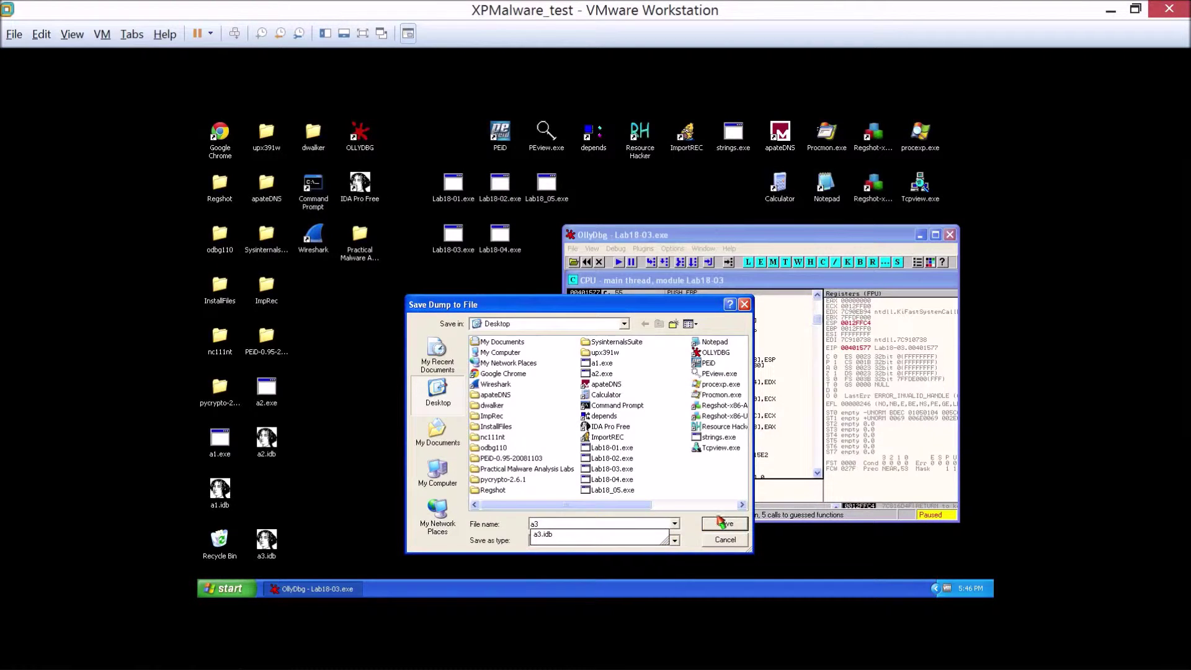
left_click(539, 523)
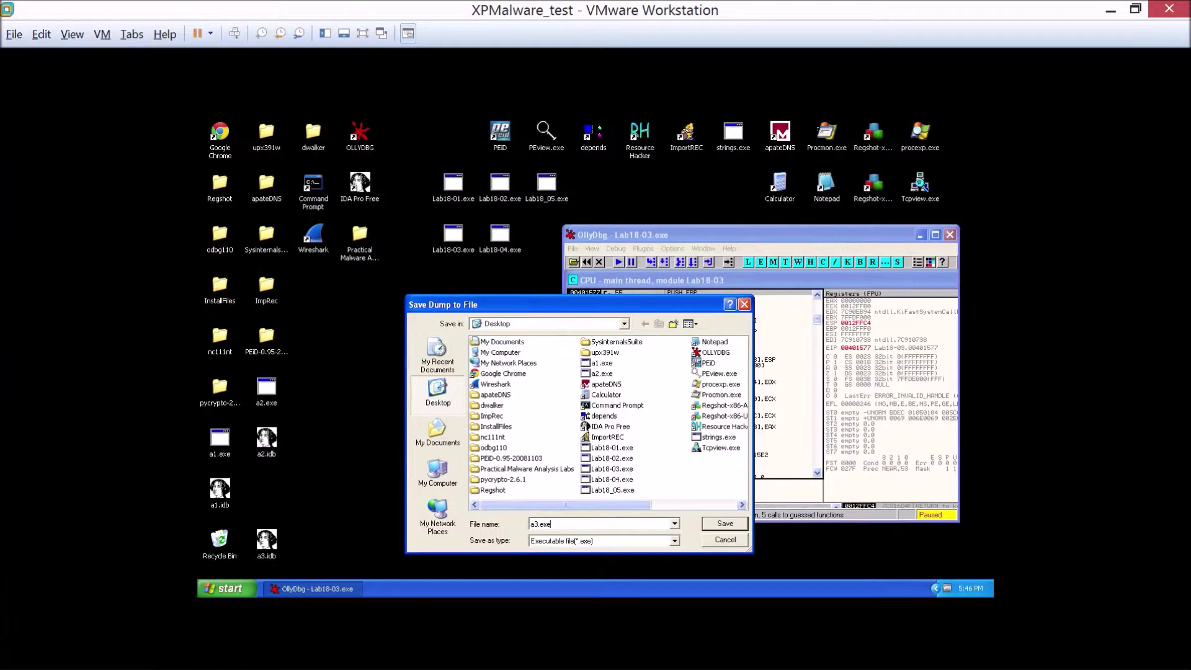
key("Return")
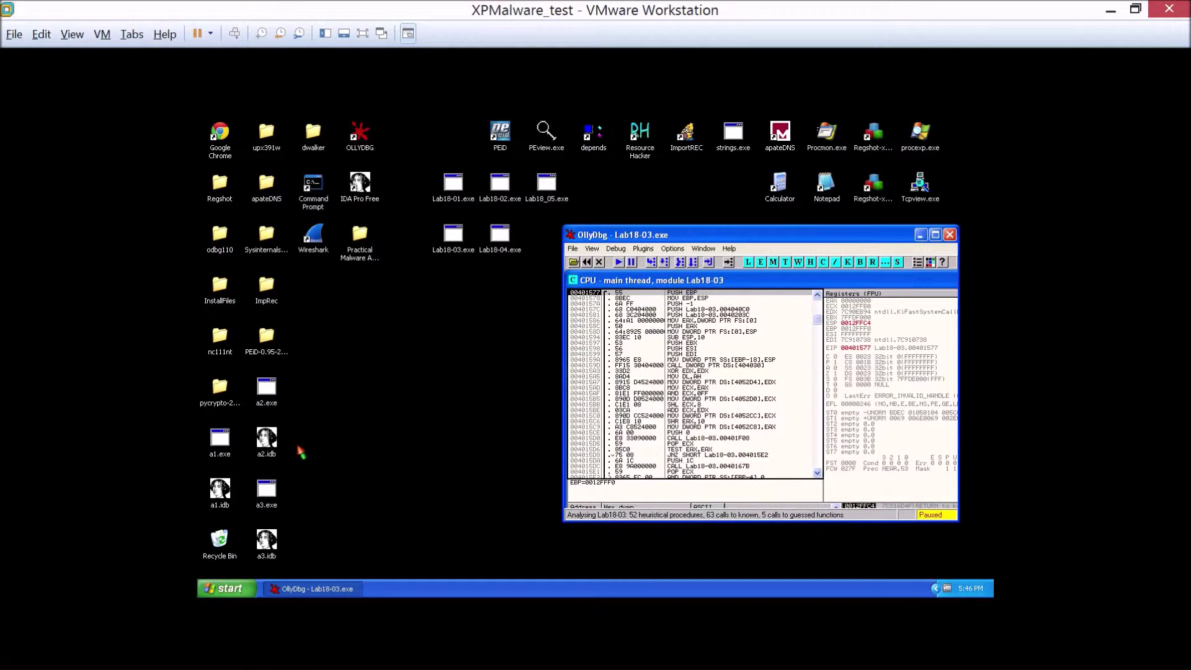
Load a3.exe from the Desktop into IDA Pro as a portable executable with default options, overwriting the existing a3.idb database
double_click(357, 186)
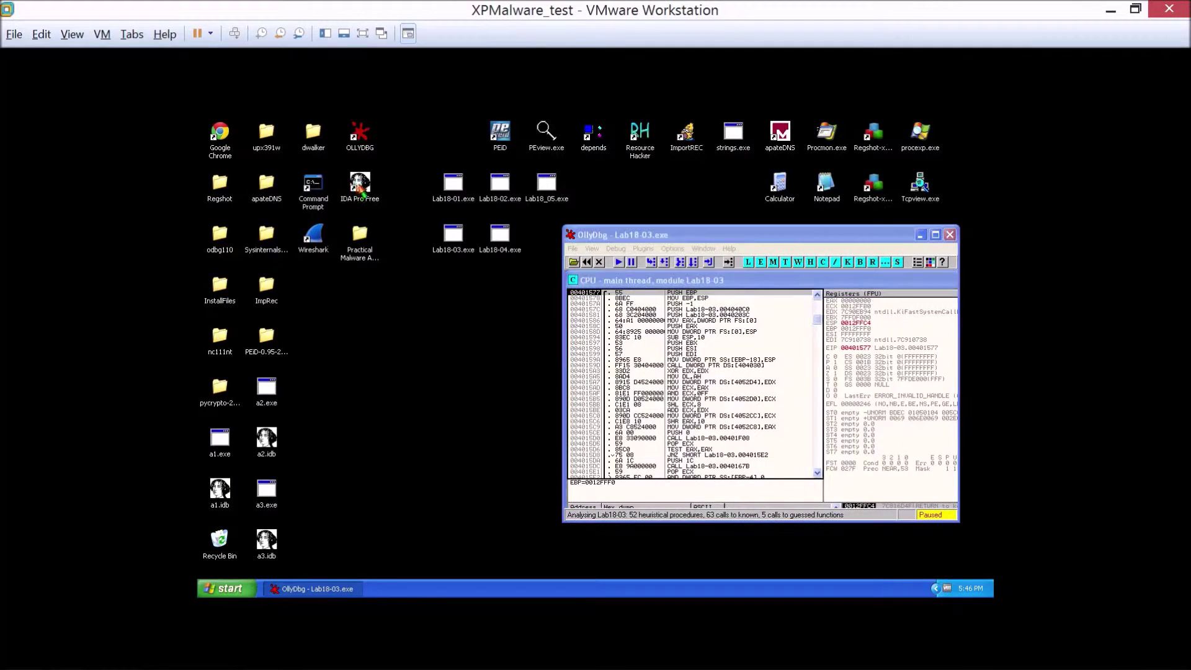
left_click(678, 431)
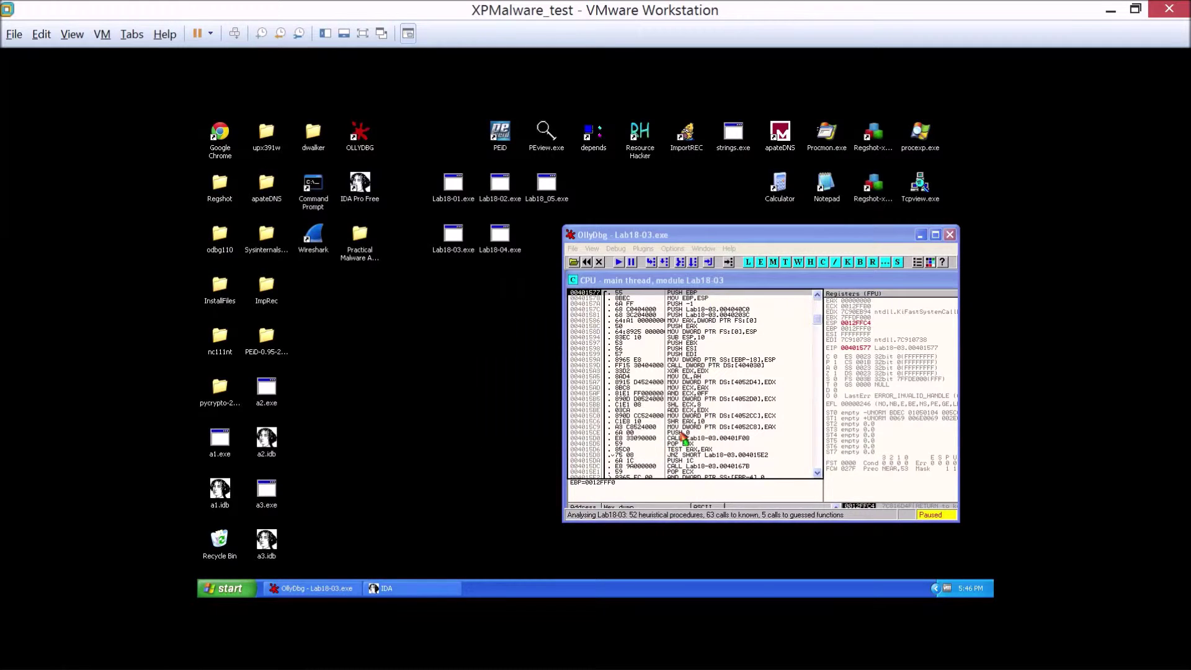
left_click(205, 141)
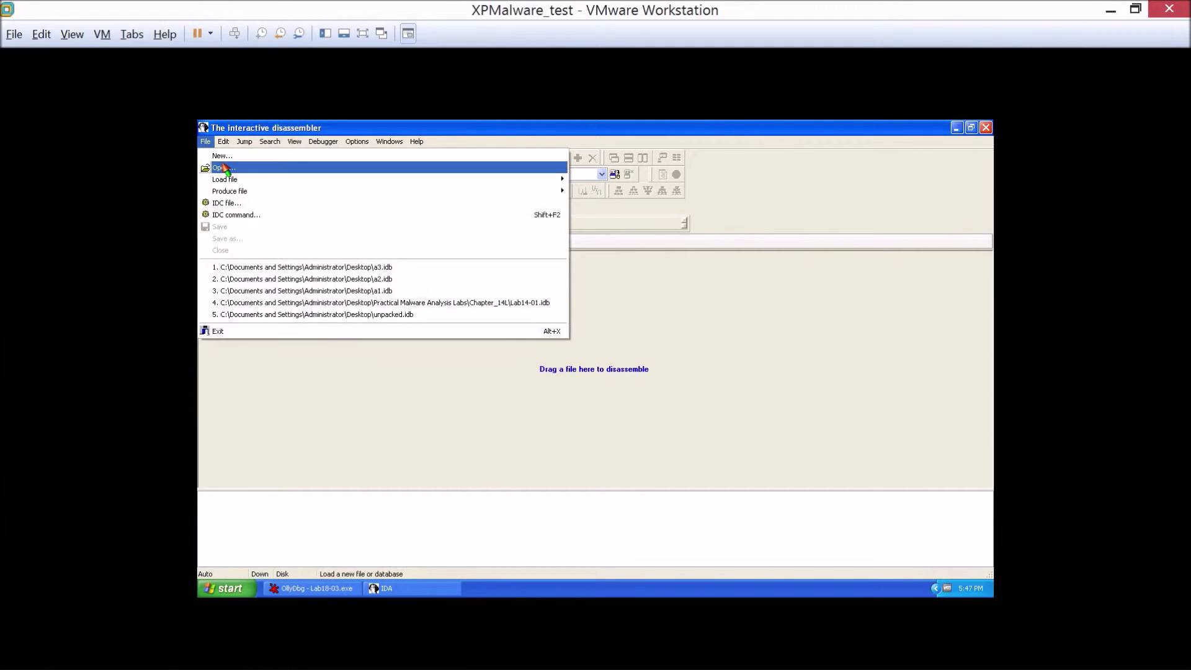
left_click(218, 169)
double_click(614, 305)
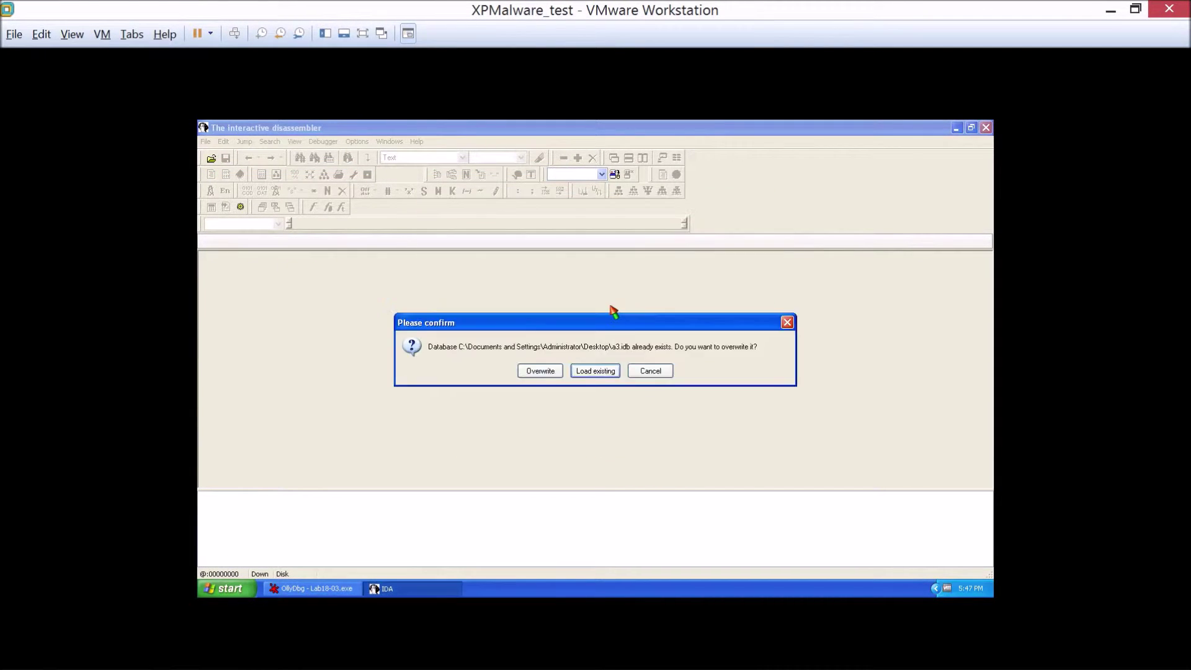
left_click(546, 371)
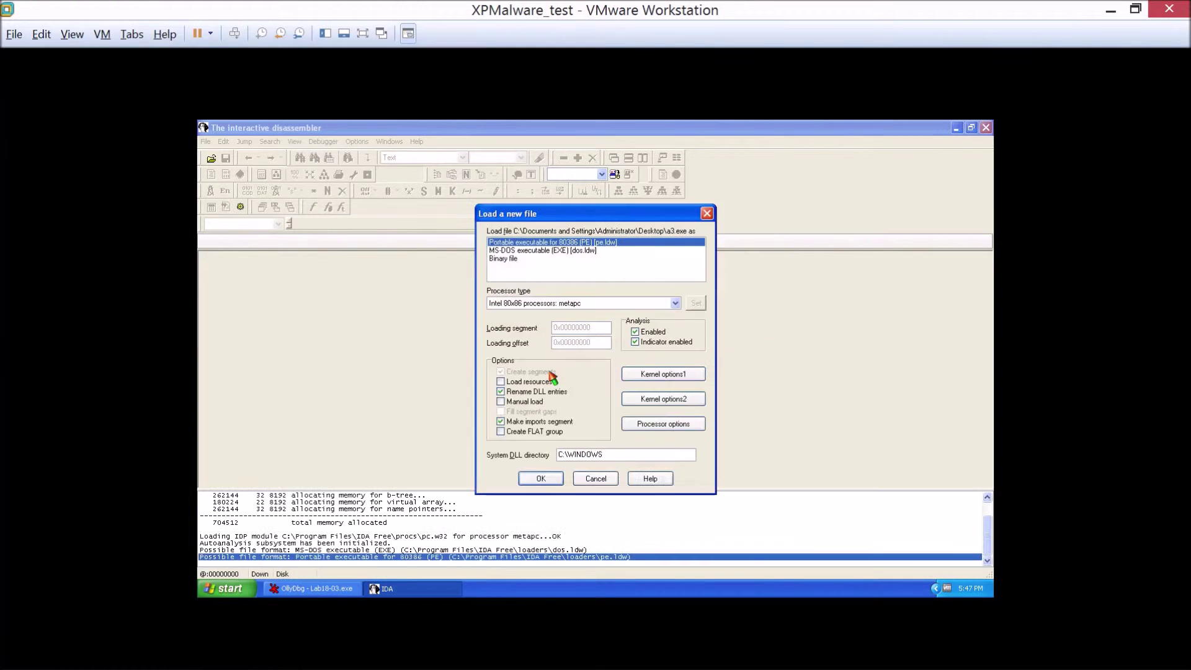
left_click(539, 478)
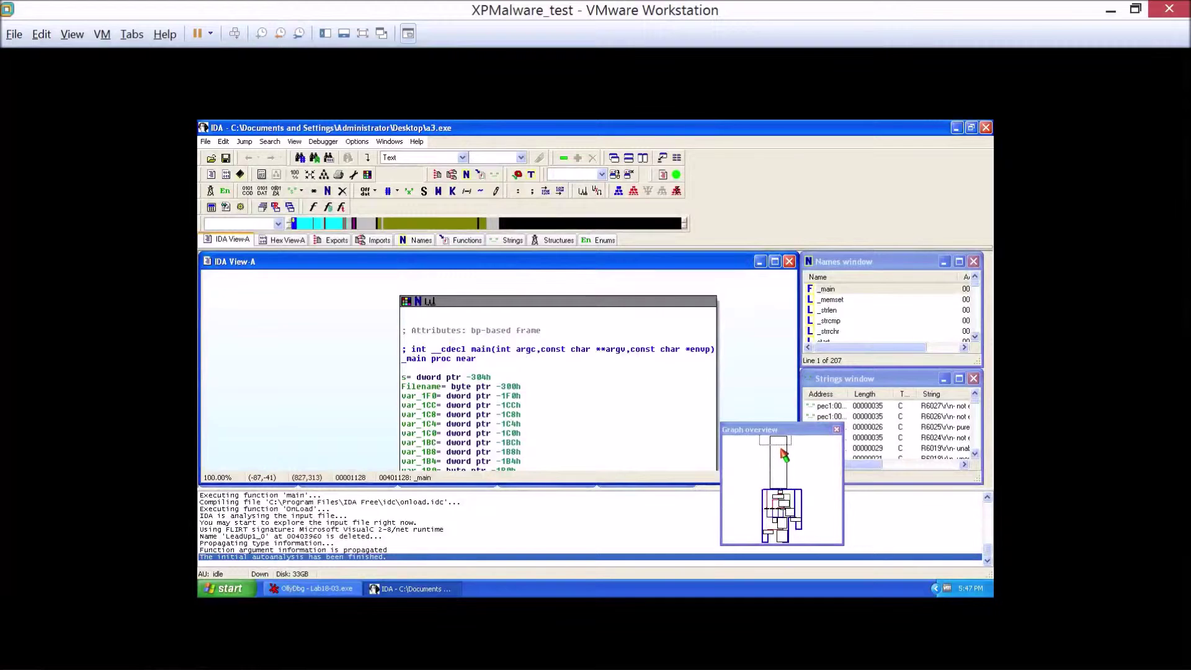
Check the imported functions of a3.exe in IDA Pro and close the list
left_click(781, 456)
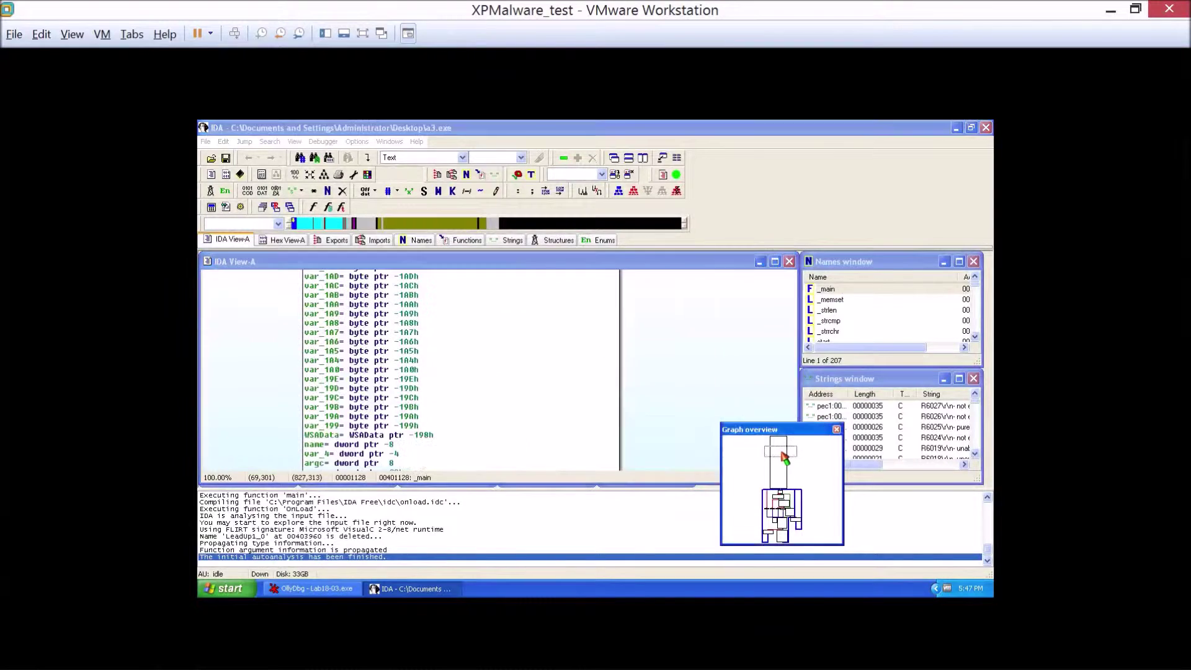
left_click(379, 240)
scroll(660, 381, "down", 10)
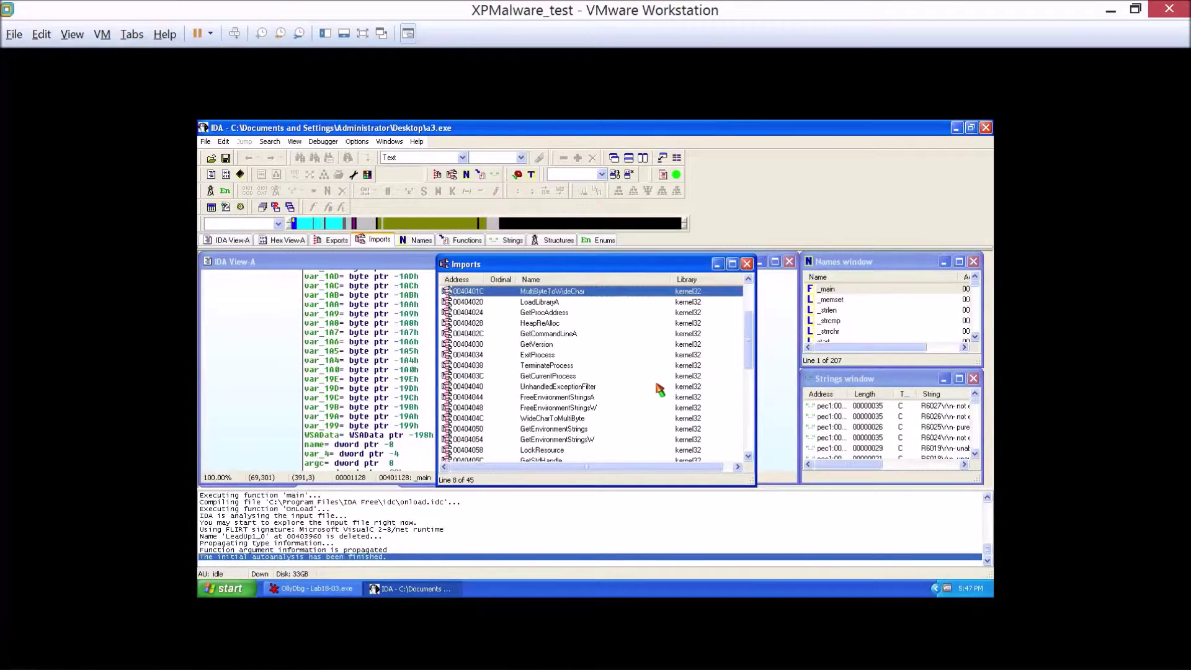
scroll(500, 393, "up", 5)
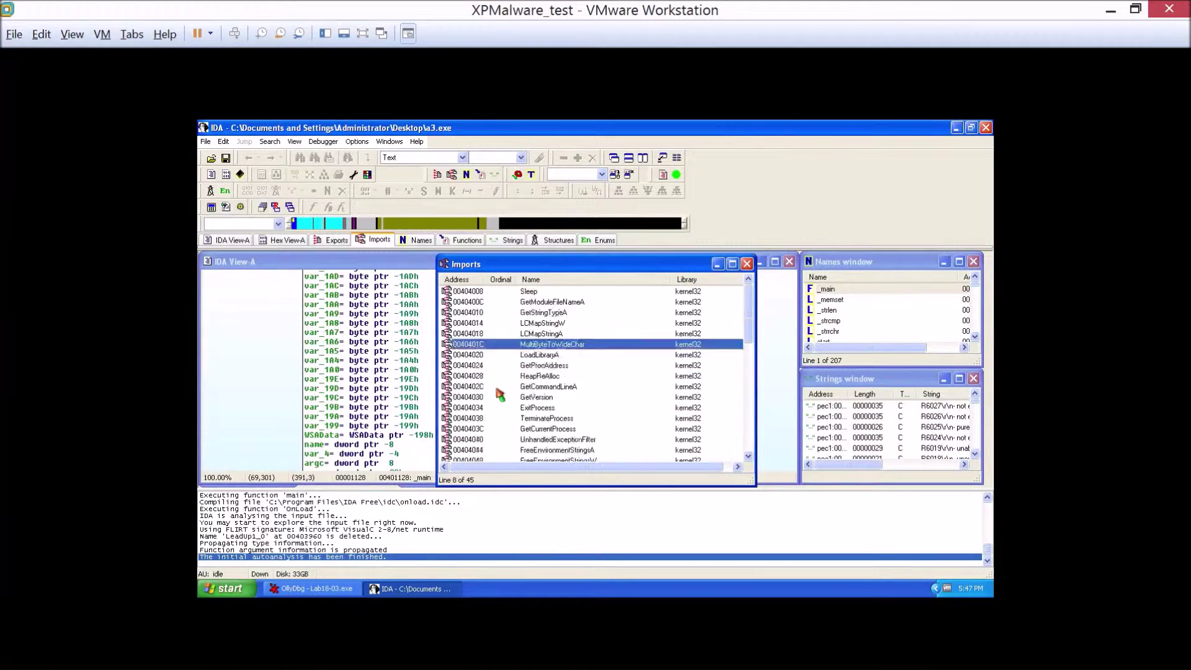
left_click(747, 264)
Examine the start of the _main function in the graph view and minimize IDA Pro to return to OllyDbg
scroll(556, 403, "up", 4)
scroll(367, 389, "down", 3)
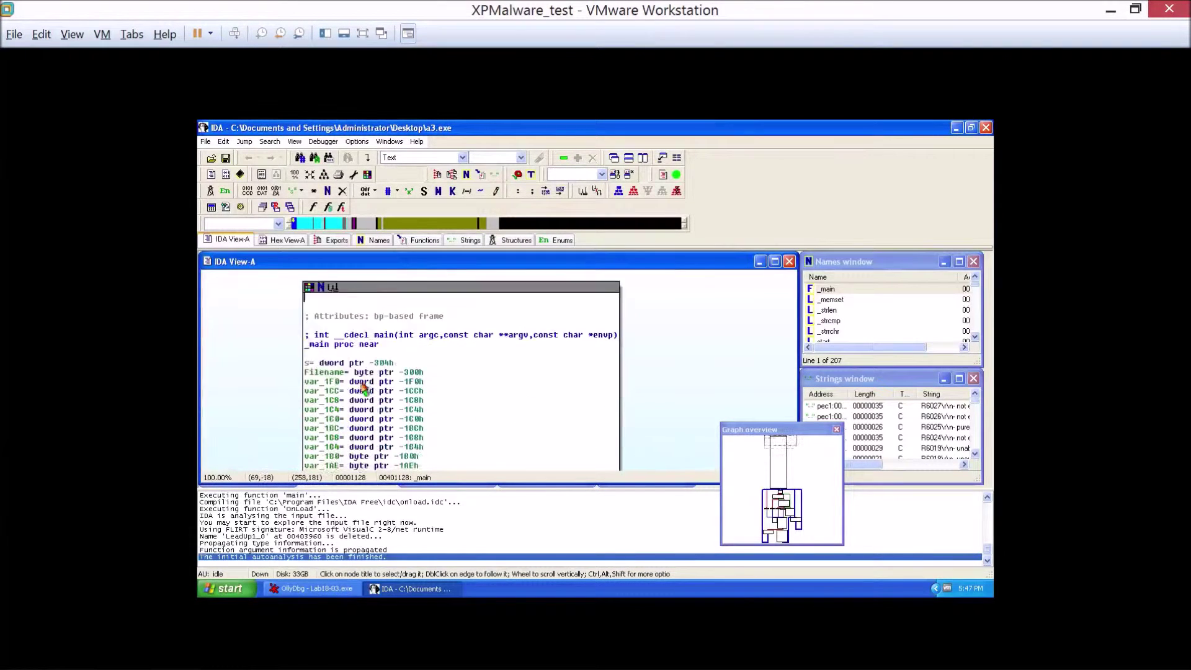
left_click_drag(263, 387, 313, 404)
scroll(316, 410, "up", 4)
scroll(311, 341, "down", 4)
left_click_drag(310, 340, 339, 437)
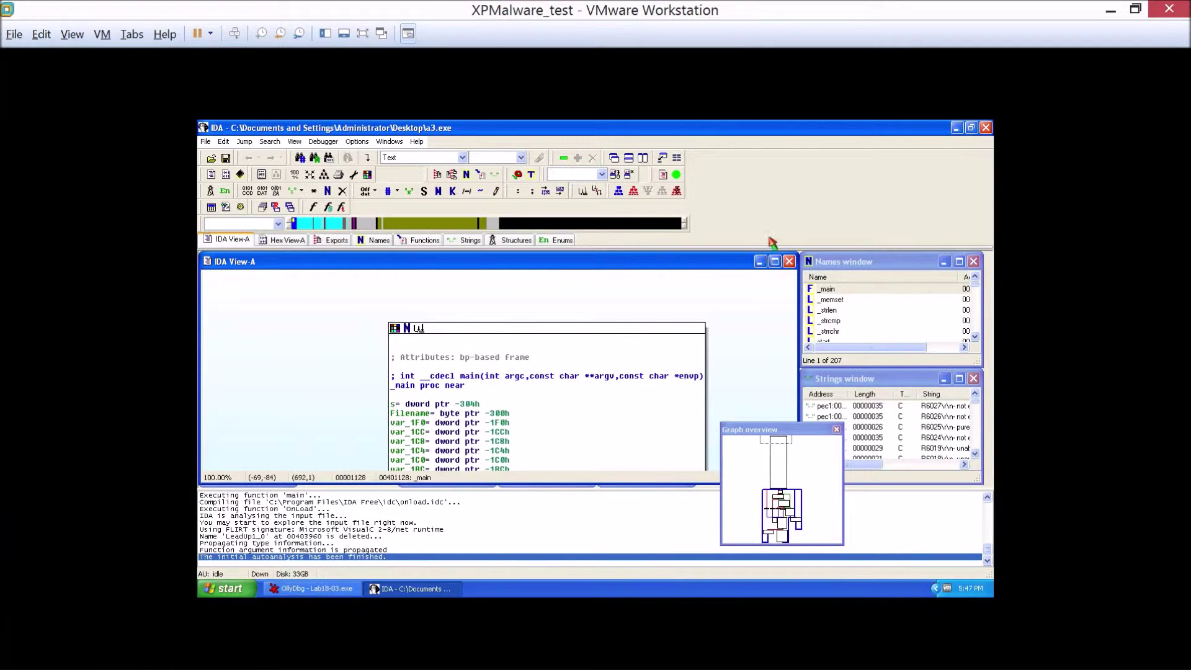
left_click(957, 130)
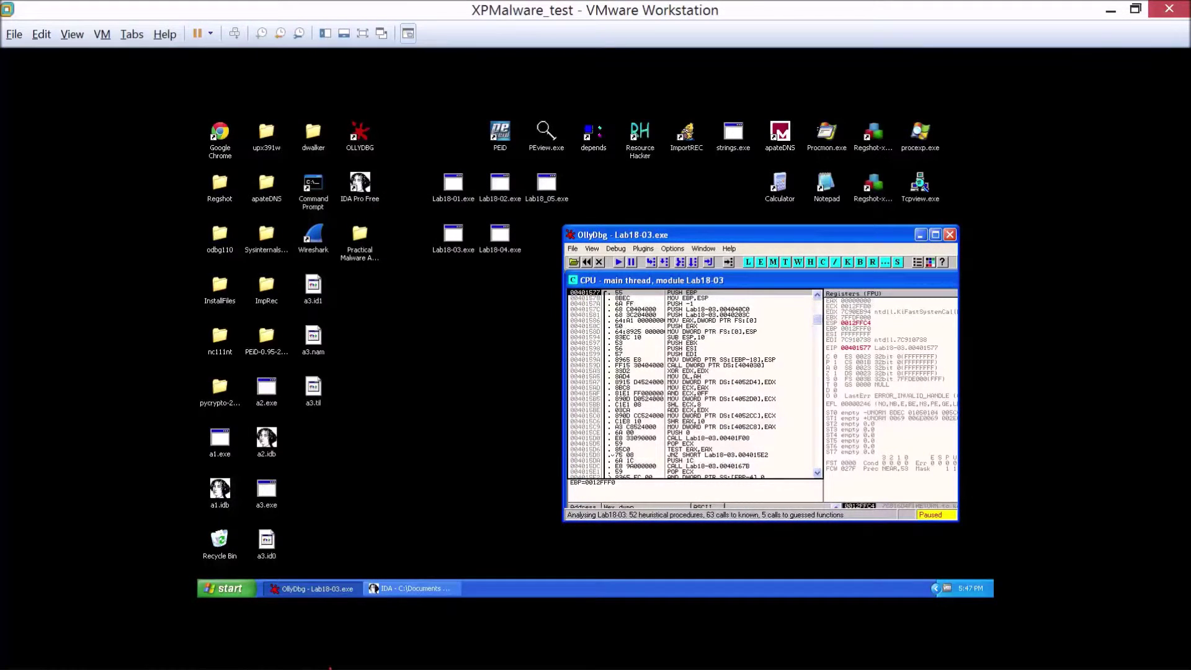
Switch to 18-3answer.txt in Notepad and read through the 18-3 and 18-4 answers, widening the window slightly
mouse_move(223, 659)
left_click(290, 650)
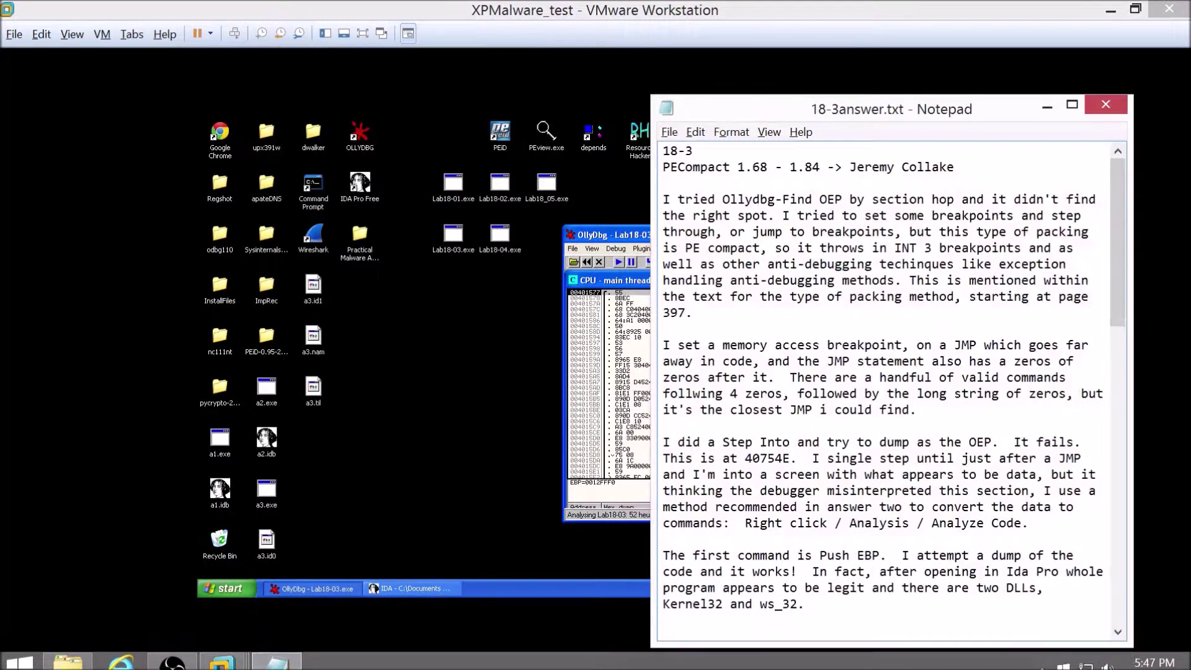
scroll(887, 390, "down", 2)
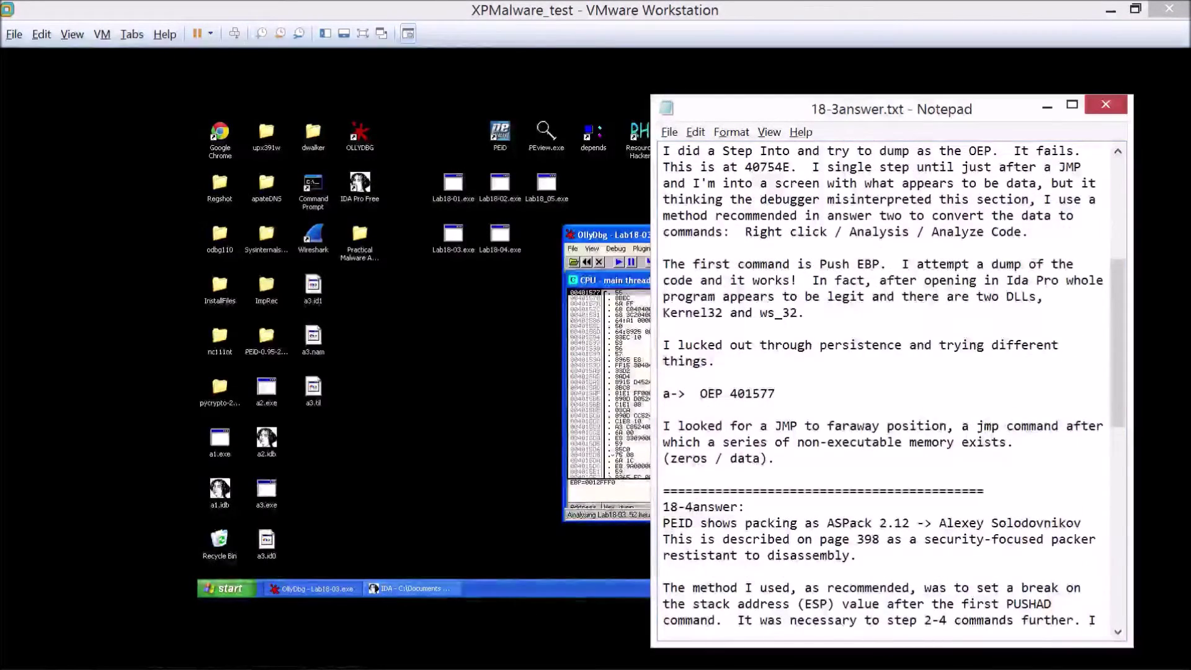
scroll(887, 391, "down", 5)
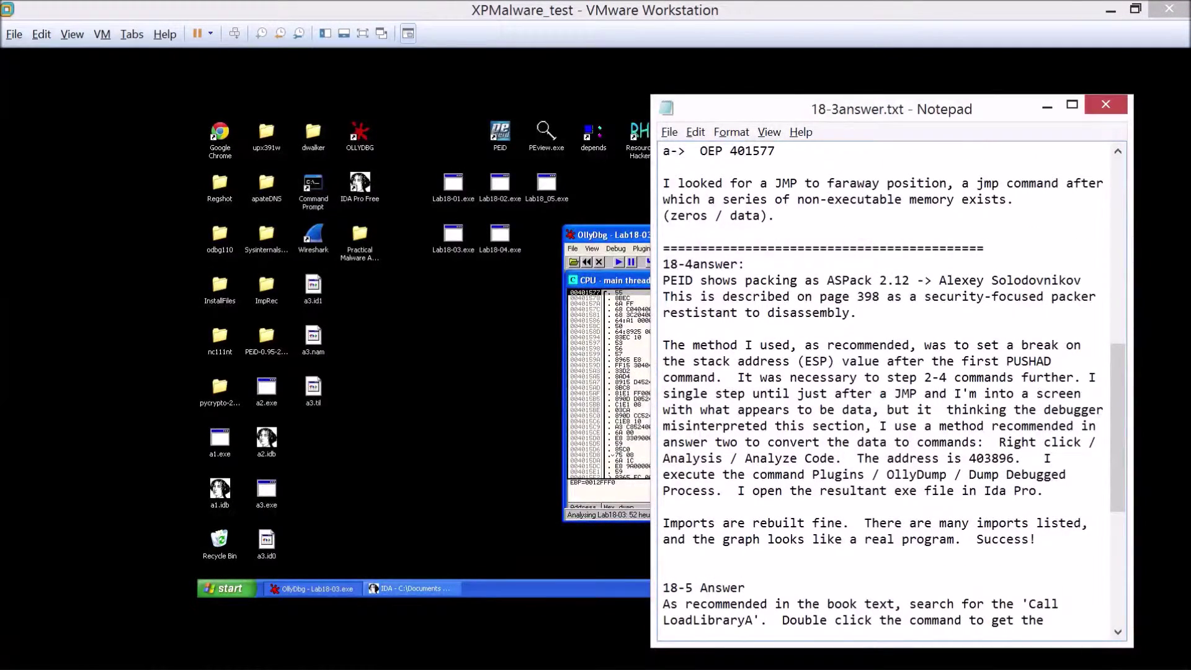
left_click_drag(654, 402, 640, 397)
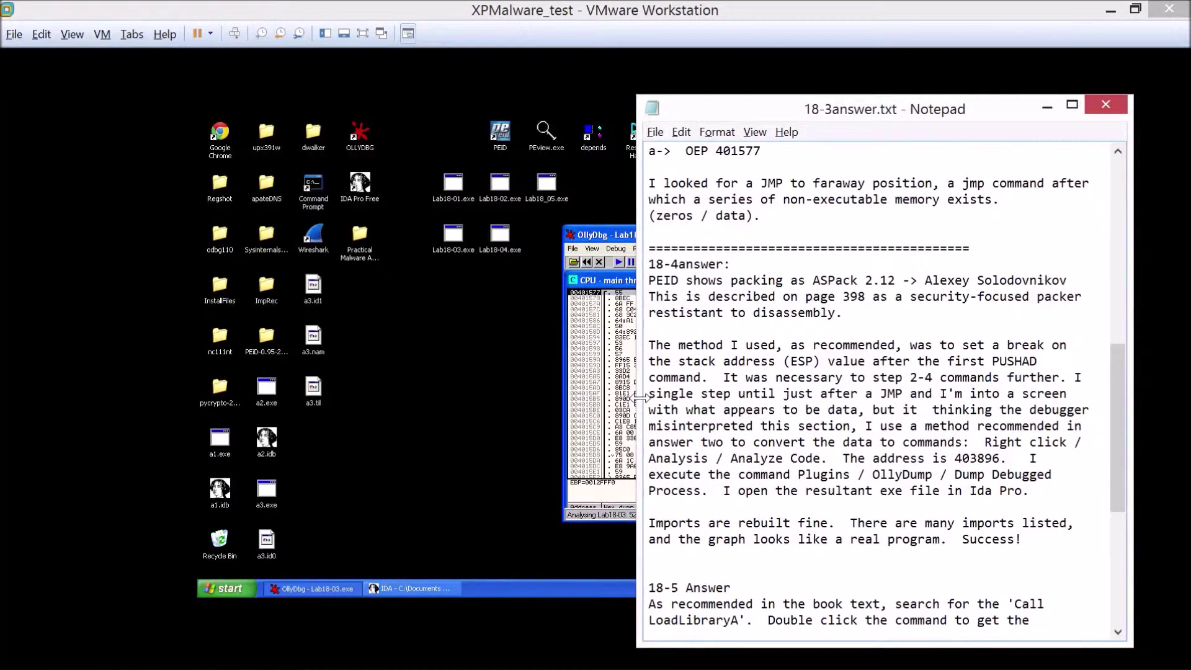
scroll(640, 398, "down", 2)
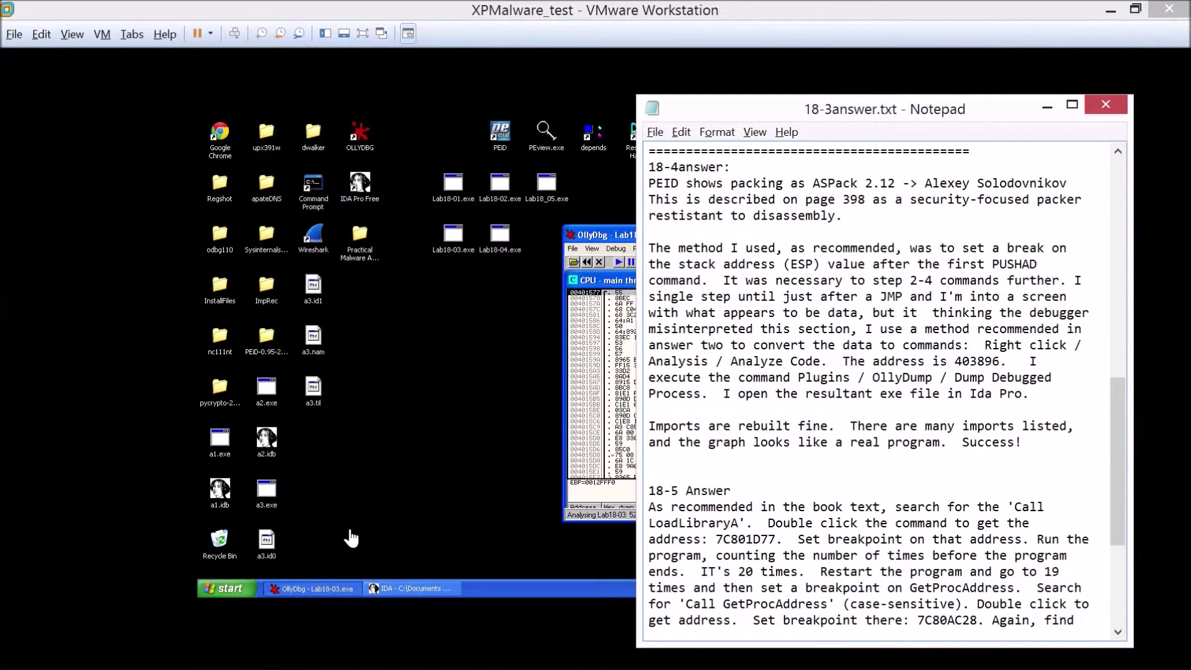
Identify the packer of Lab18-04.exe from the Desktop with PEiD, and close PEiD
double_click(504, 138)
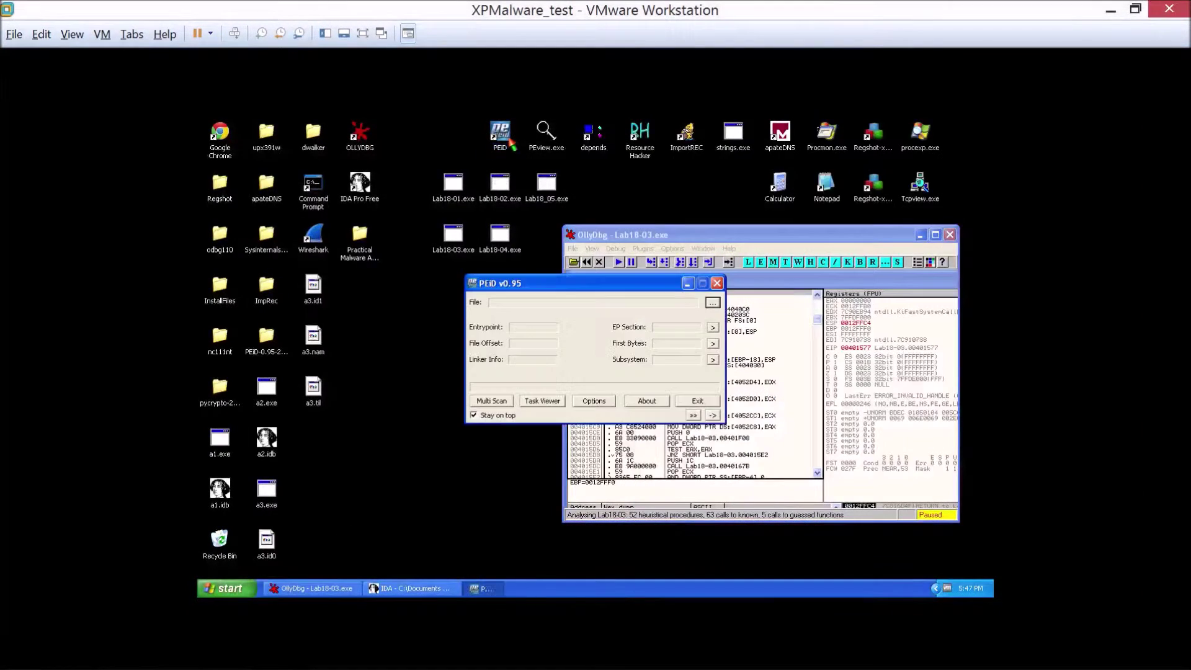
left_click(713, 303)
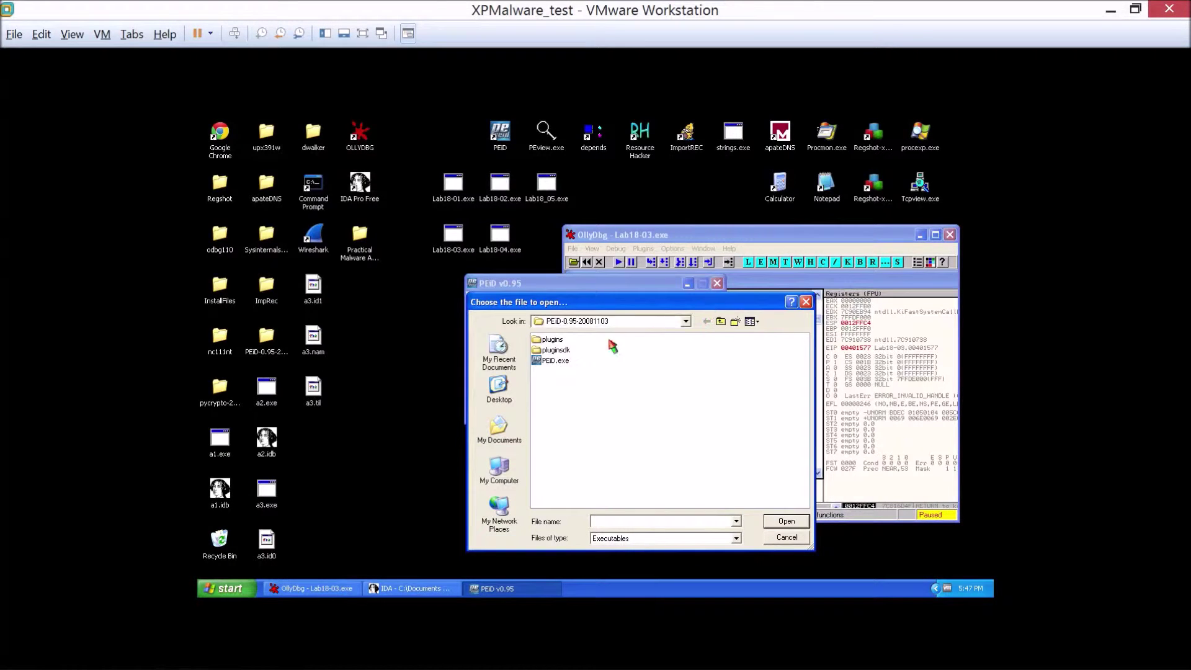
left_click(498, 389)
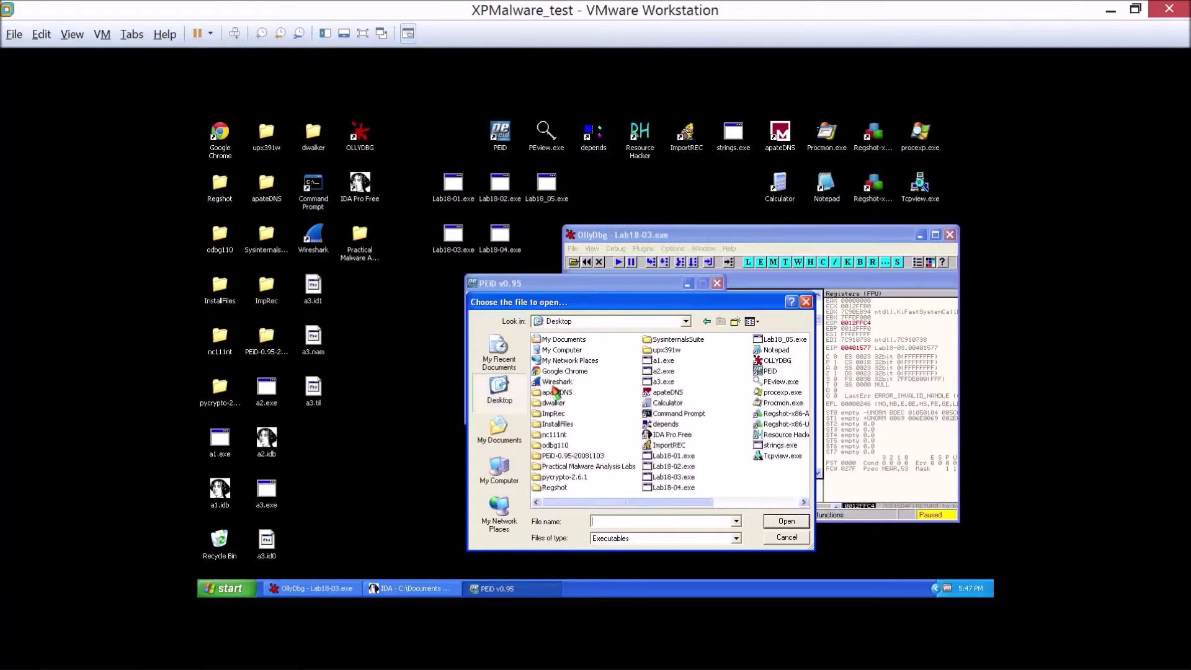
double_click(670, 489)
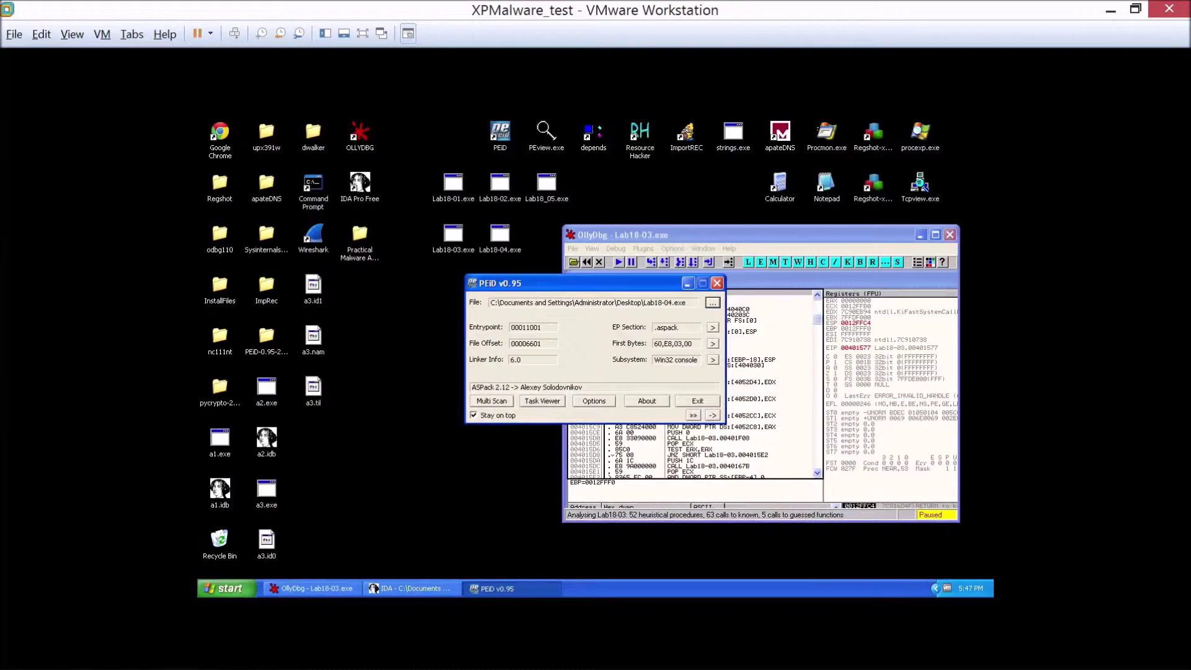
left_click_drag(519, 387, 472, 391)
left_click(717, 283)
Open Lab18-04.exe in OllyDbg, terminating the active Lab18-03 process and continuing the code analysis, and move the debugger window aside
left_click(572, 248)
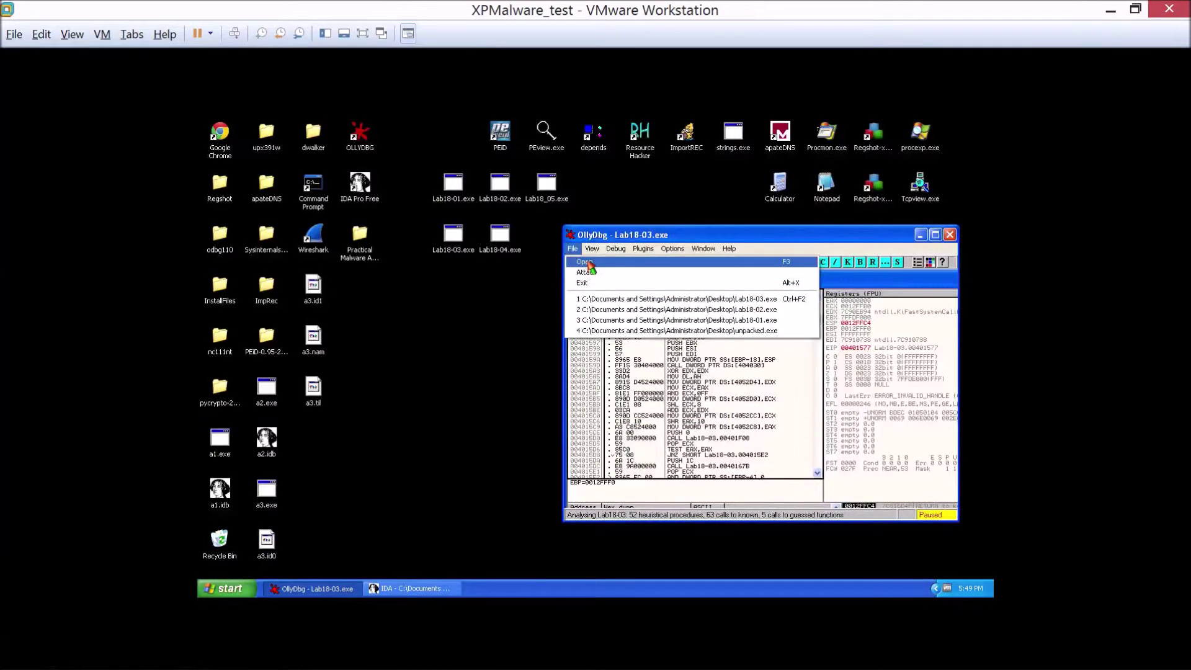
left_click(589, 258)
left_click_drag(627, 375, 740, 378)
double_click(725, 355)
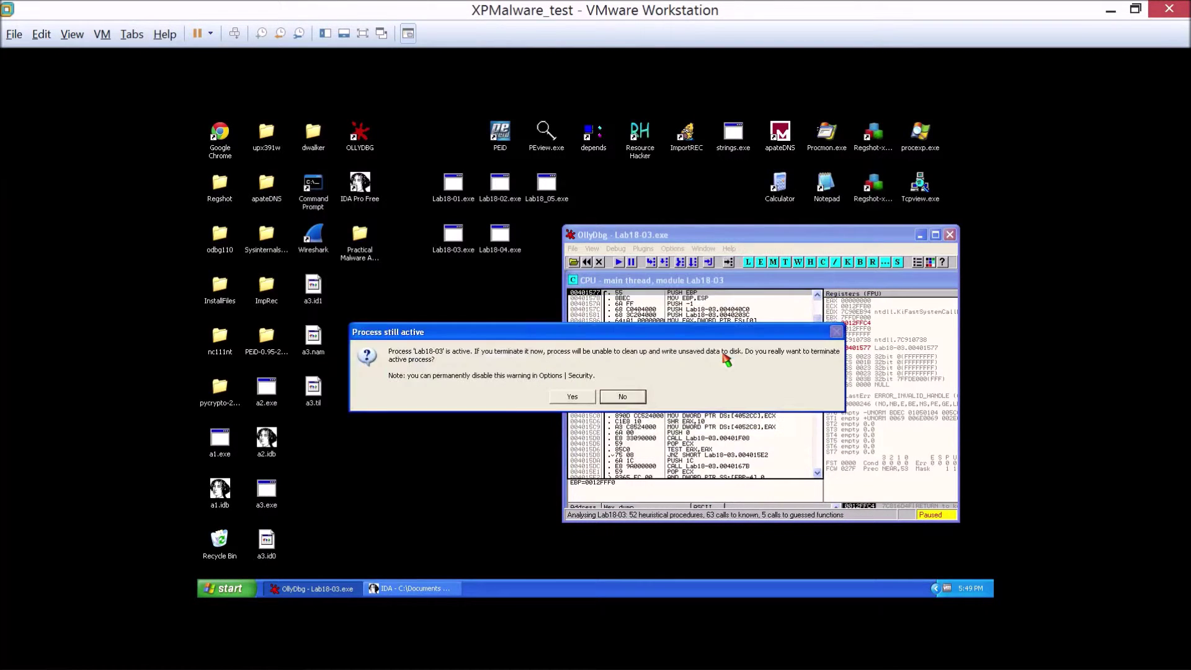
left_click(587, 397)
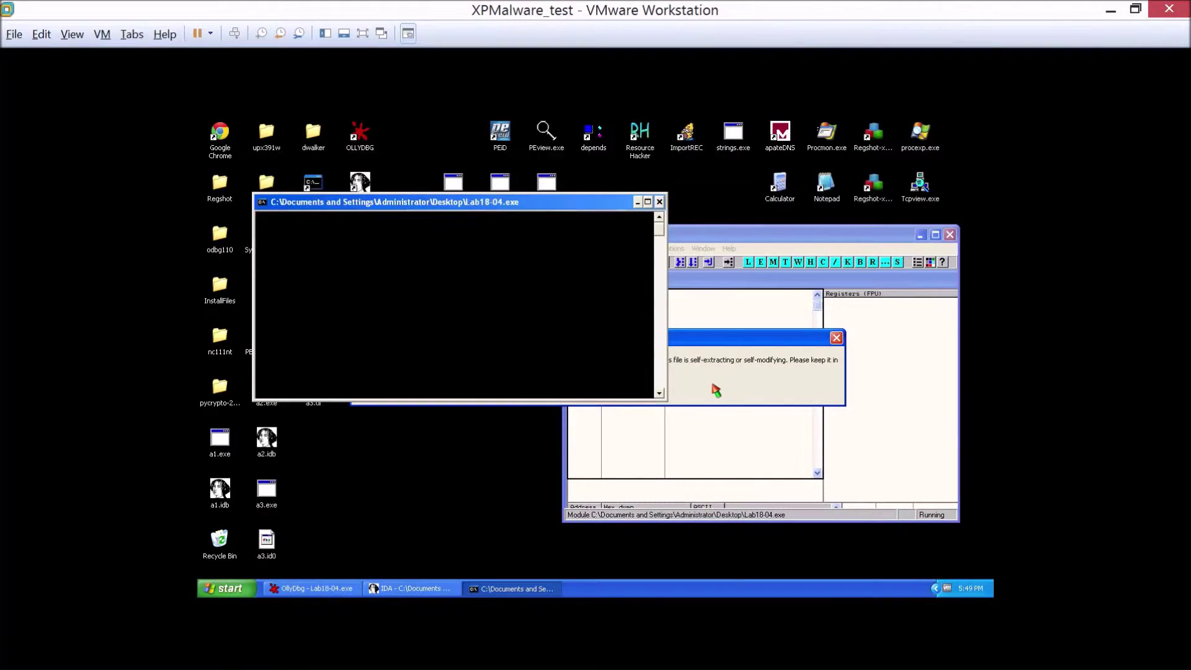
left_click(602, 395)
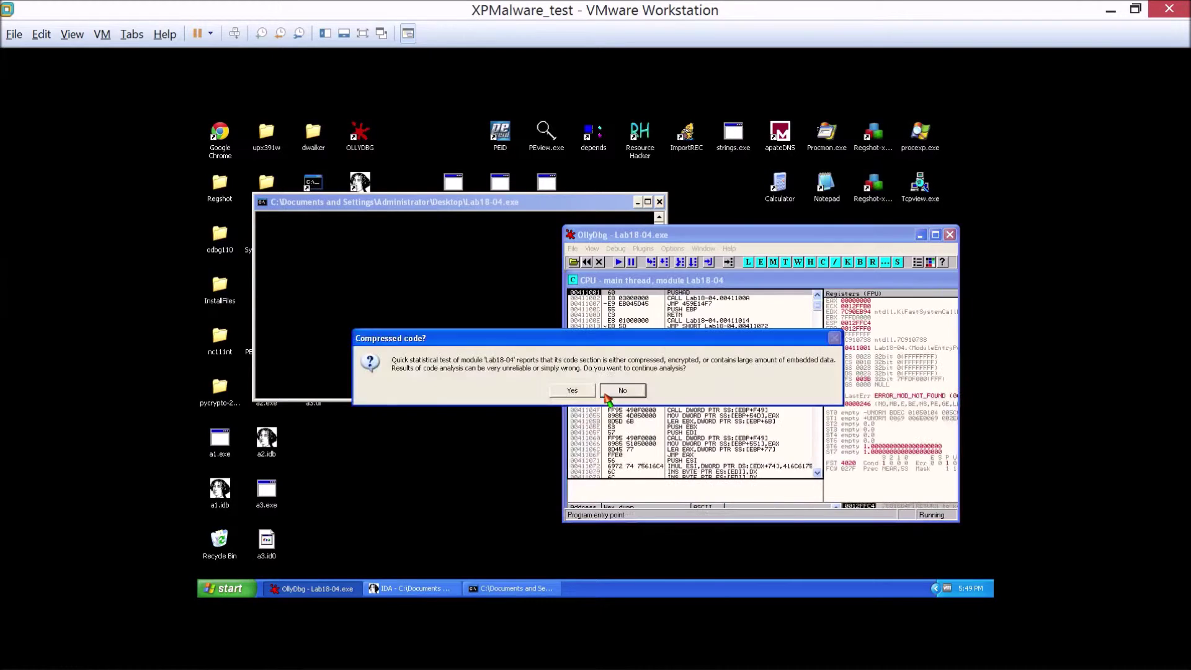
left_click(571, 391)
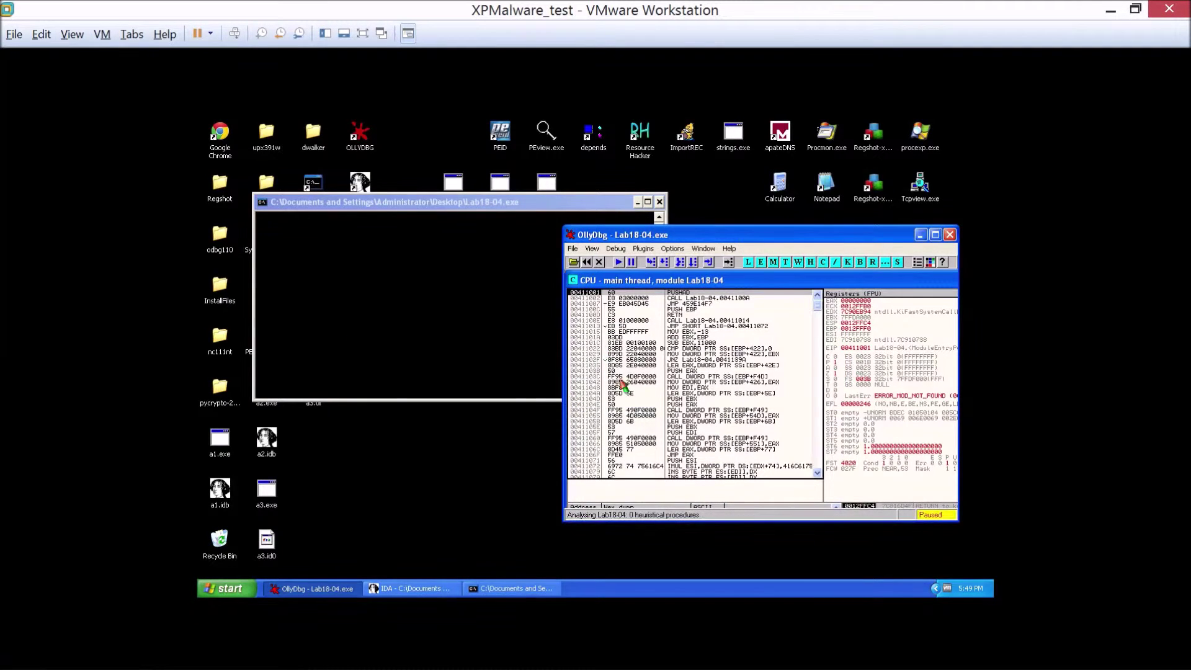
left_click_drag(698, 238, 550, 248)
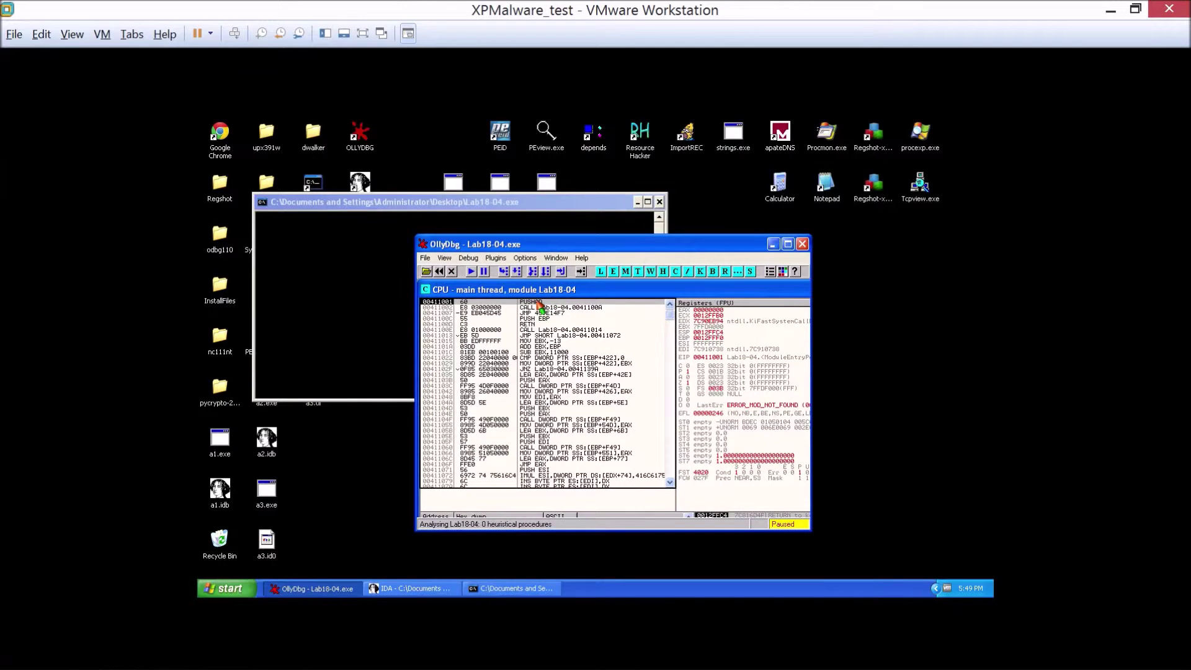
Set the debugging options to ignore INT3, single-step, memory access violation, integer division by 0, invalid or privileged instruction and all FPU exceptions
left_click(525, 257)
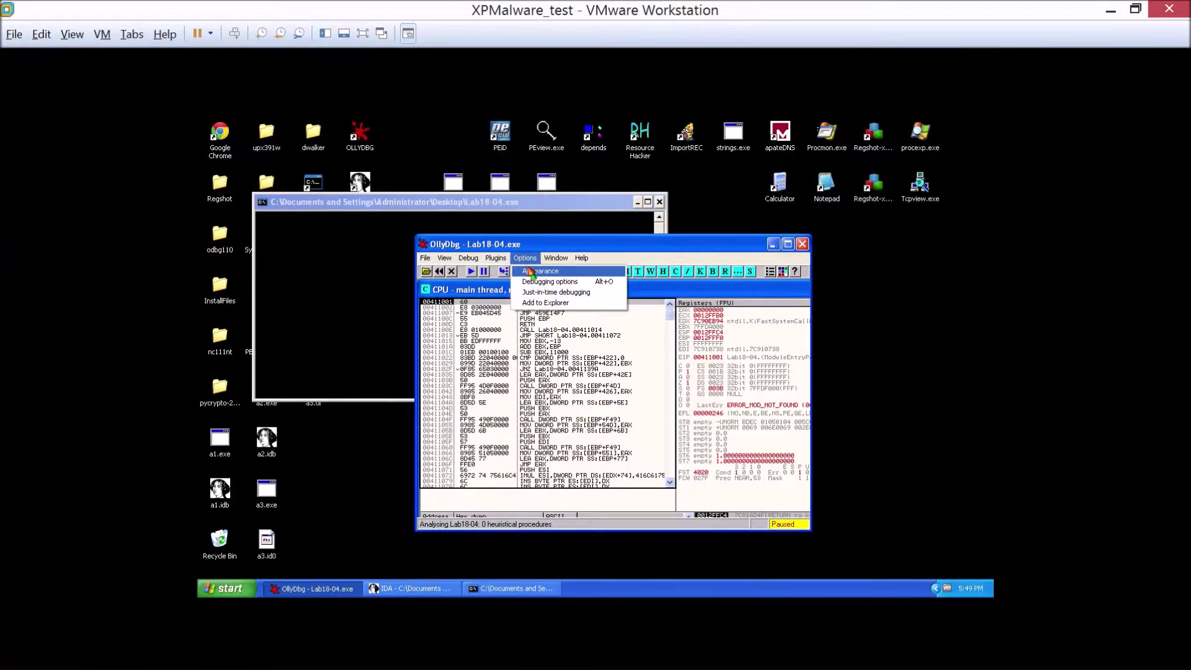
left_click(534, 283)
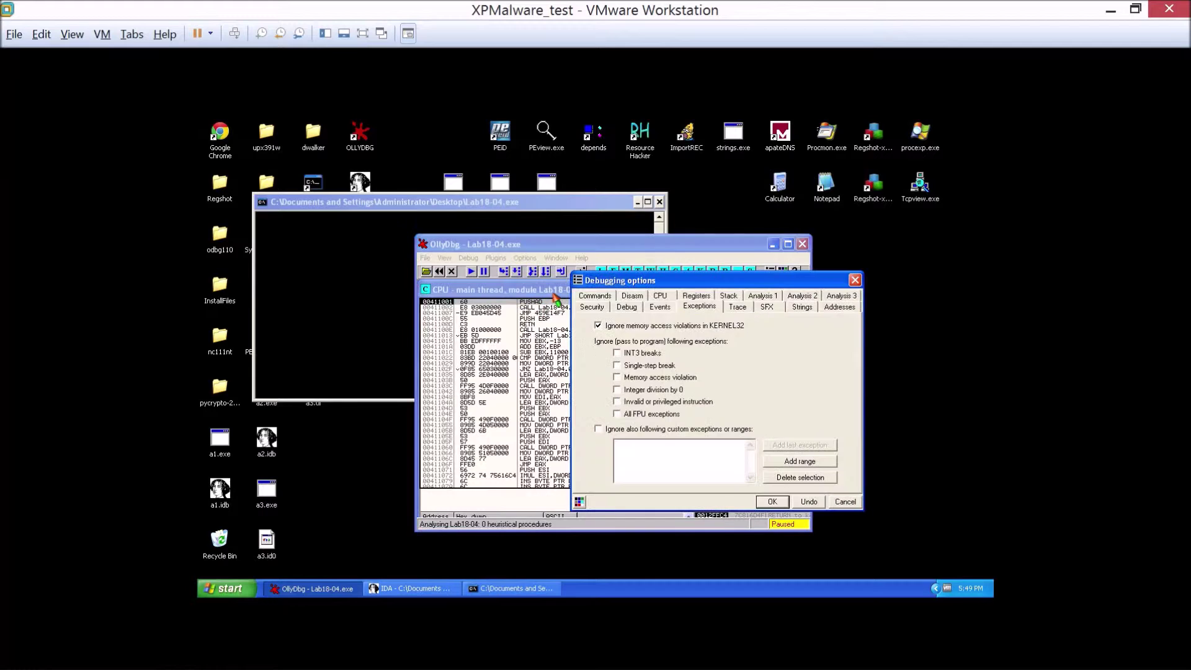
left_click(617, 353)
left_click(618, 365)
left_click(617, 377)
left_click(617, 389)
left_click(618, 402)
left_click(618, 413)
left_click(771, 502)
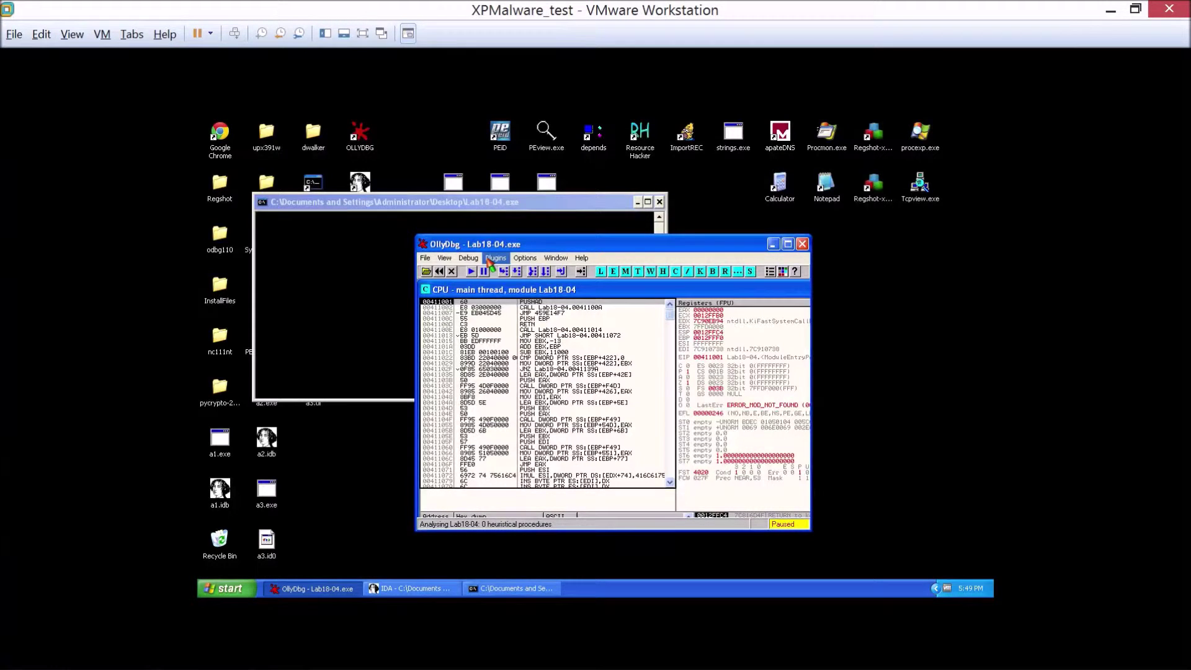
Step over the initial PUSHAD instruction, follow the ESP address in the dump, and maximize the OllyDbg window
left_click(517, 277)
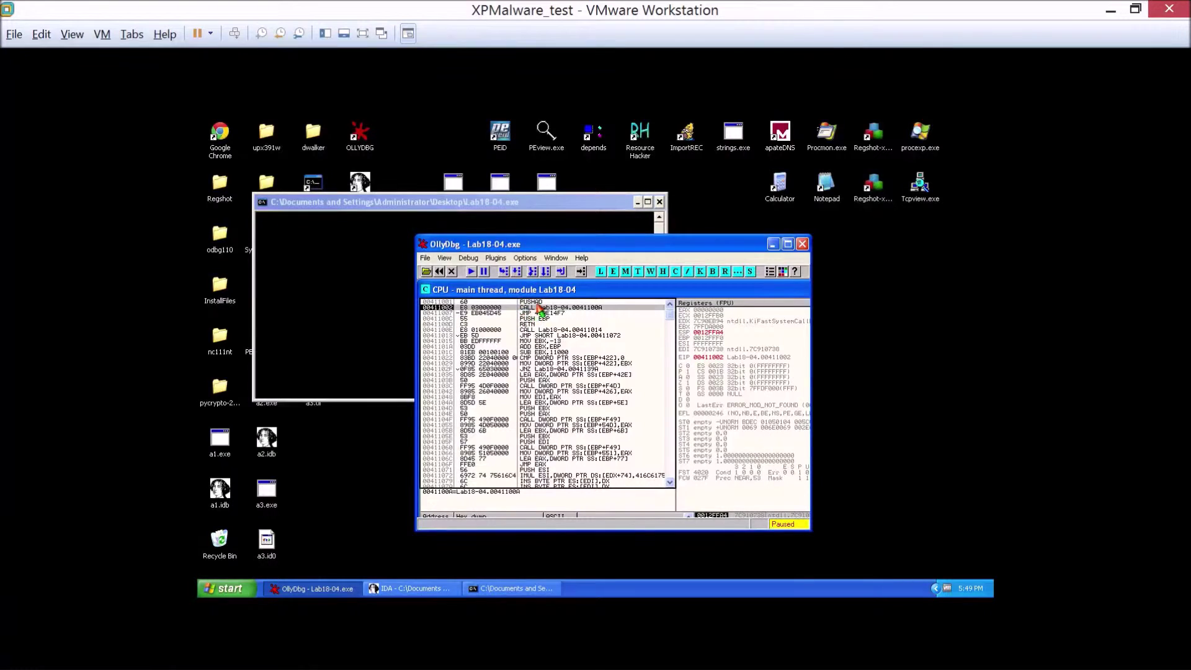
left_click(708, 333)
right_click(708, 334)
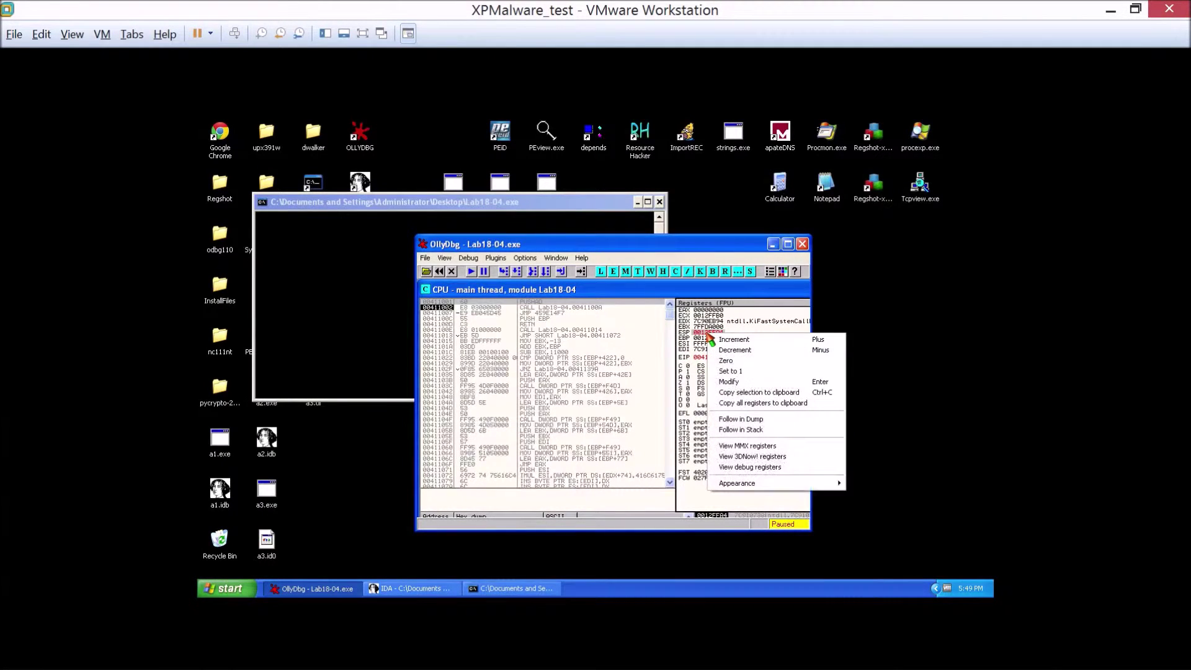
left_click(745, 420)
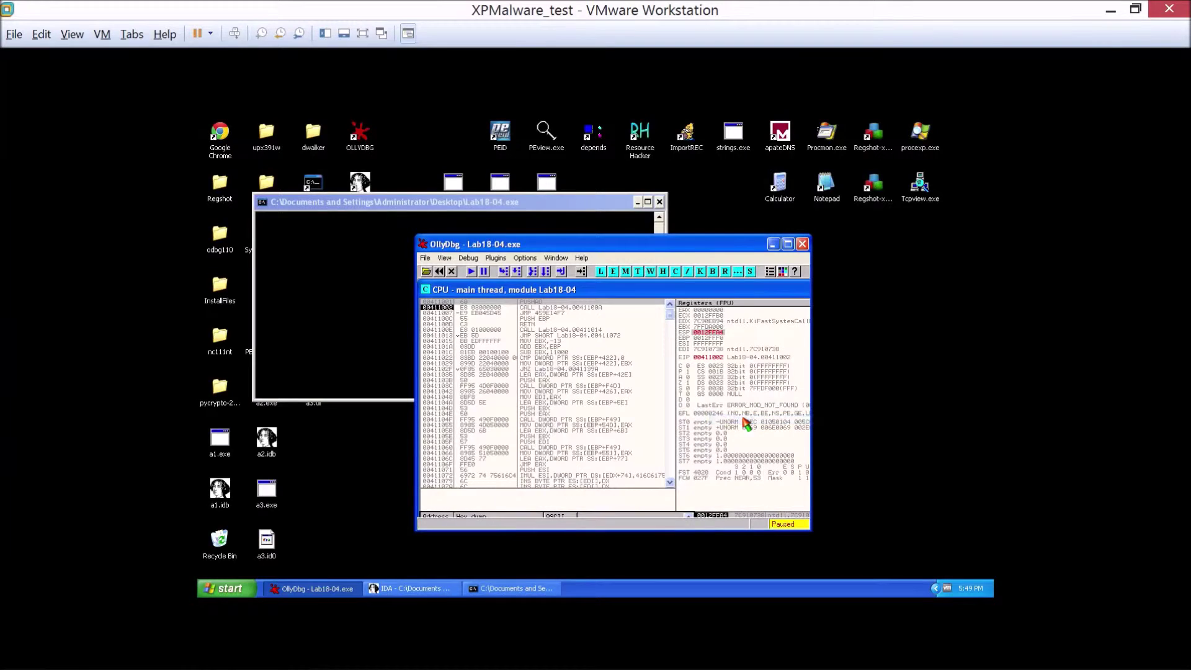
double_click(732, 244)
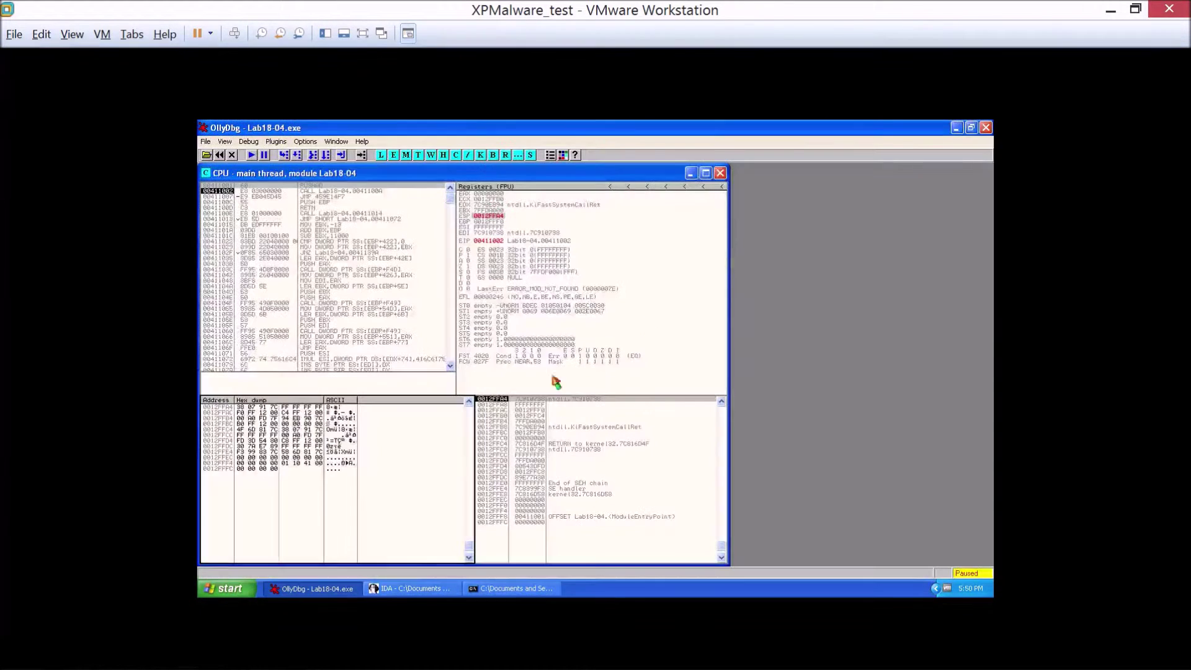
Set a hardware, on access Dword breakpoint on the first bytes of the dump at the ESP address
right_click(244, 411)
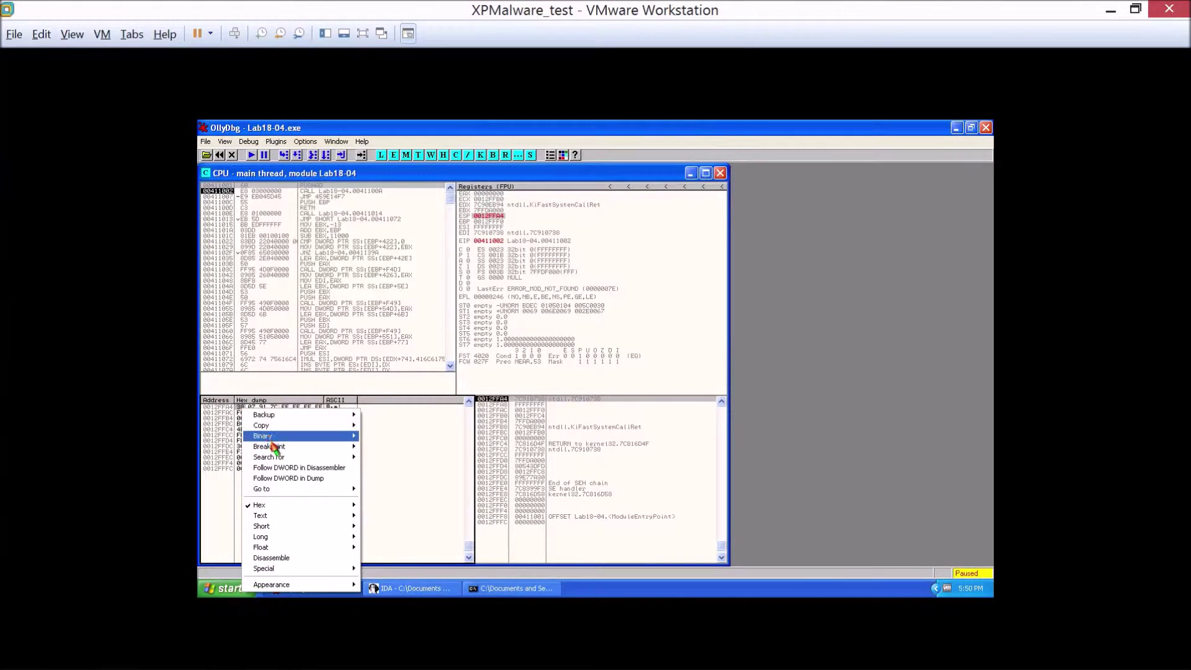
mouse_move(276, 446)
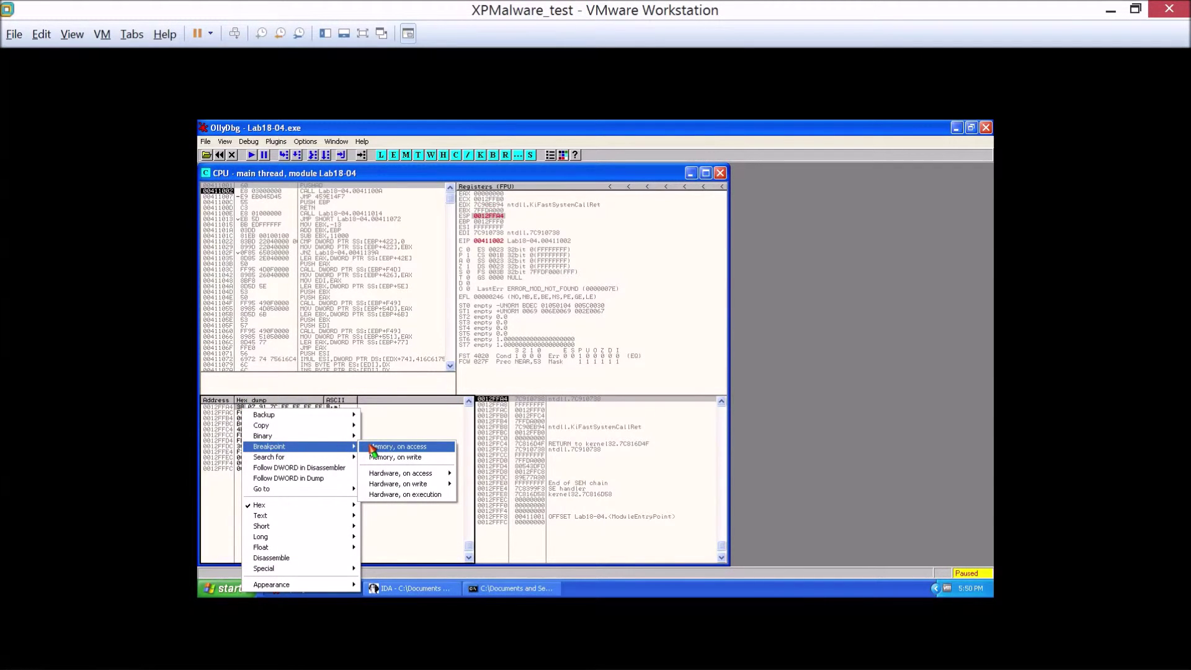
mouse_move(381, 474)
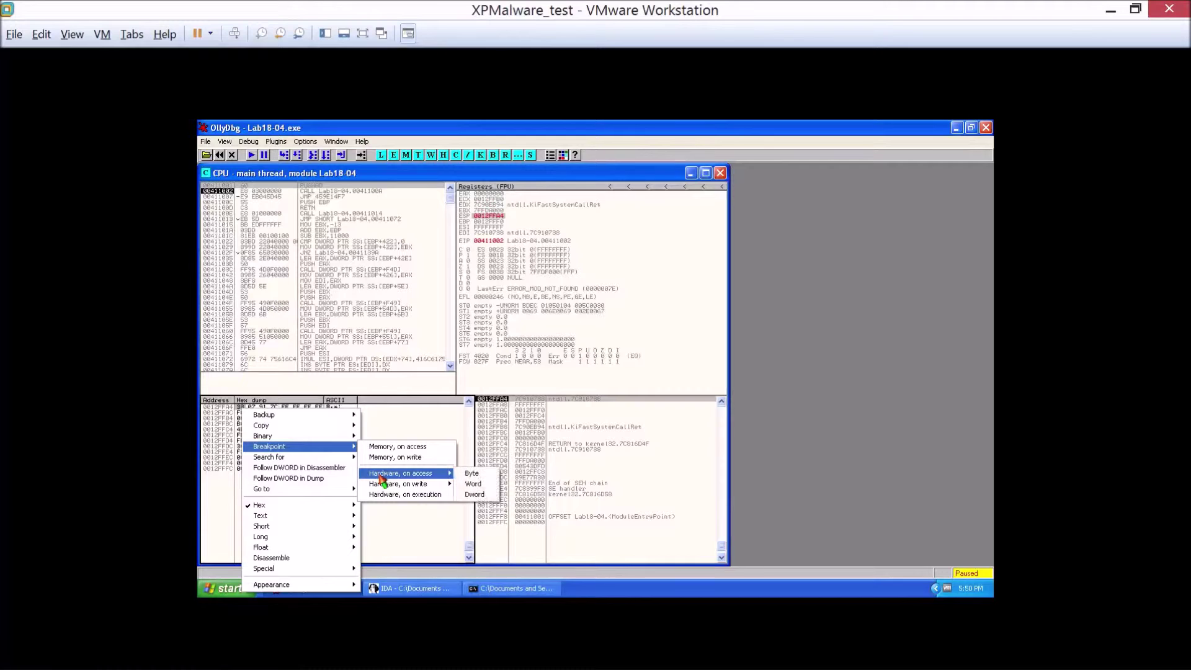
left_click(474, 495)
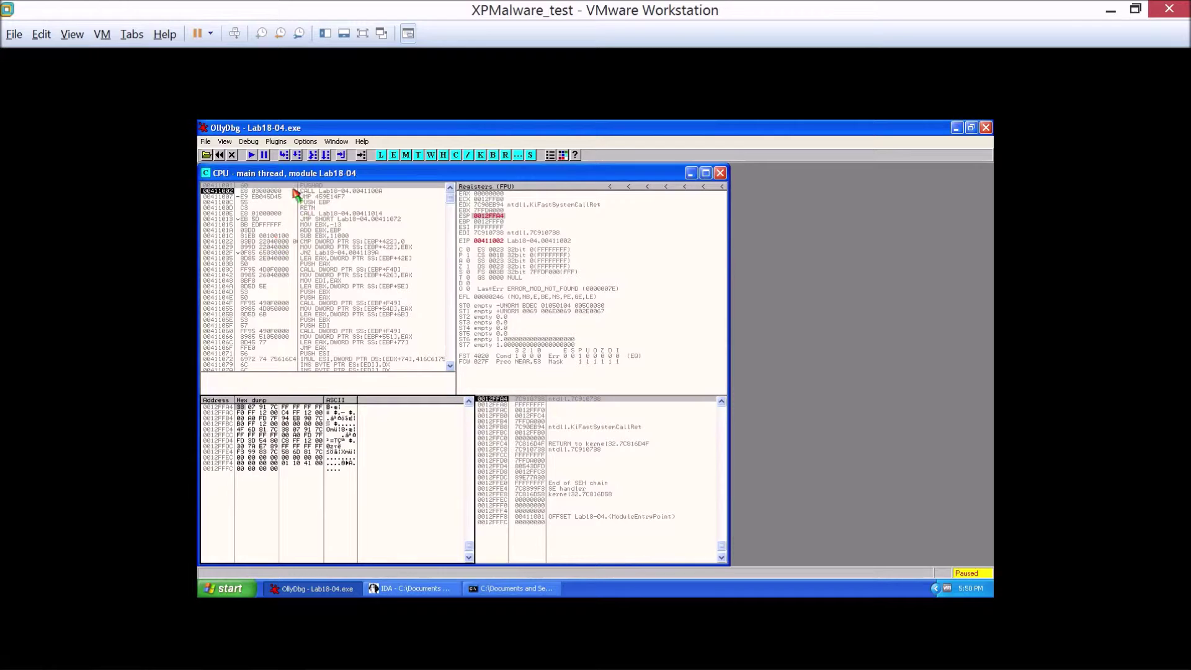
Consult the 18-4 notes in Notepad, return to OllyDbg, and run Lab18-04.exe to the hardware breakpoint
left_click(284, 663)
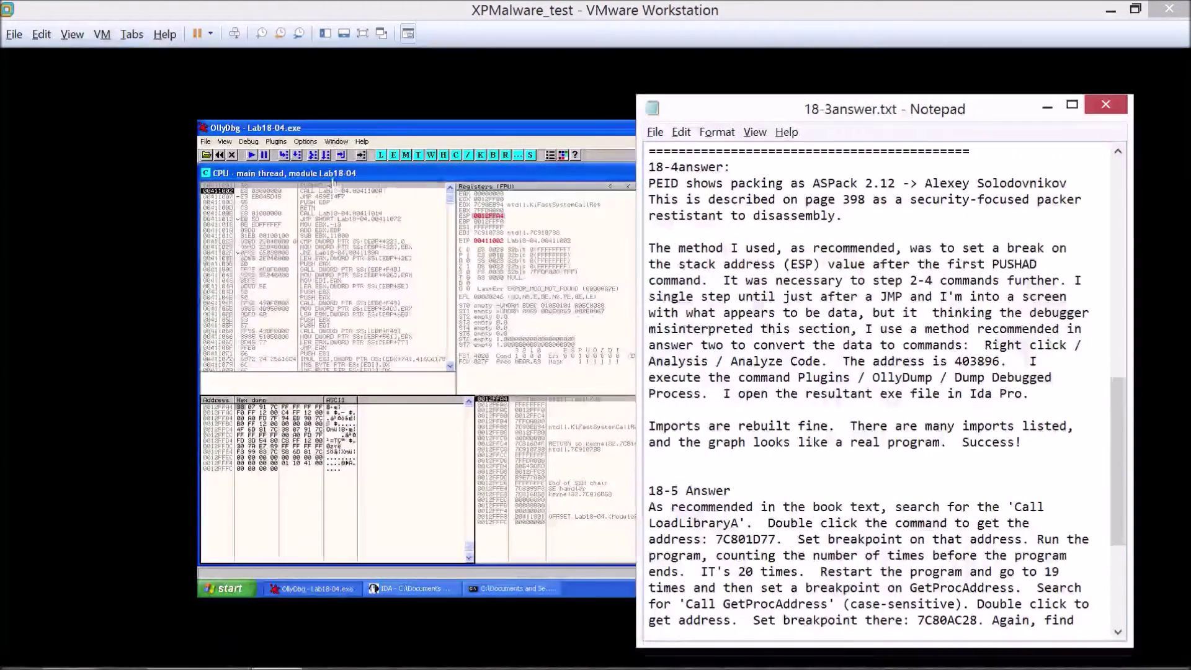
left_click(348, 132)
left_click(252, 155)
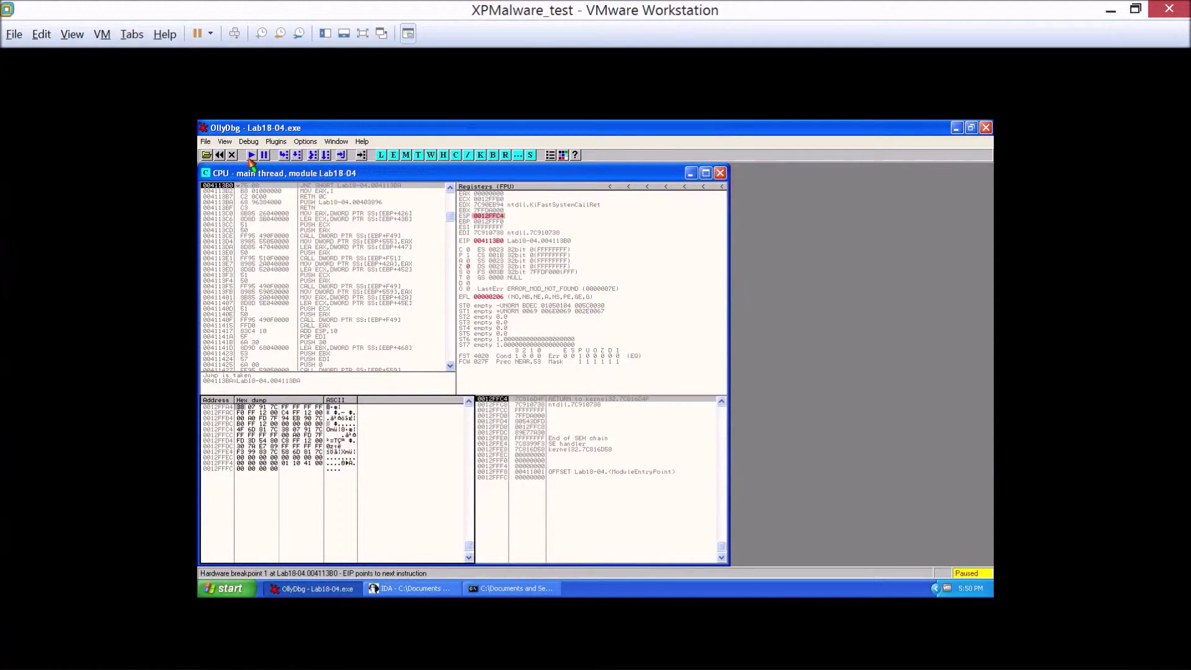
Recheck the 18-4 notes, and step over the instructions from the breakpoint through the RETN into the unpacked code
left_click(277, 653)
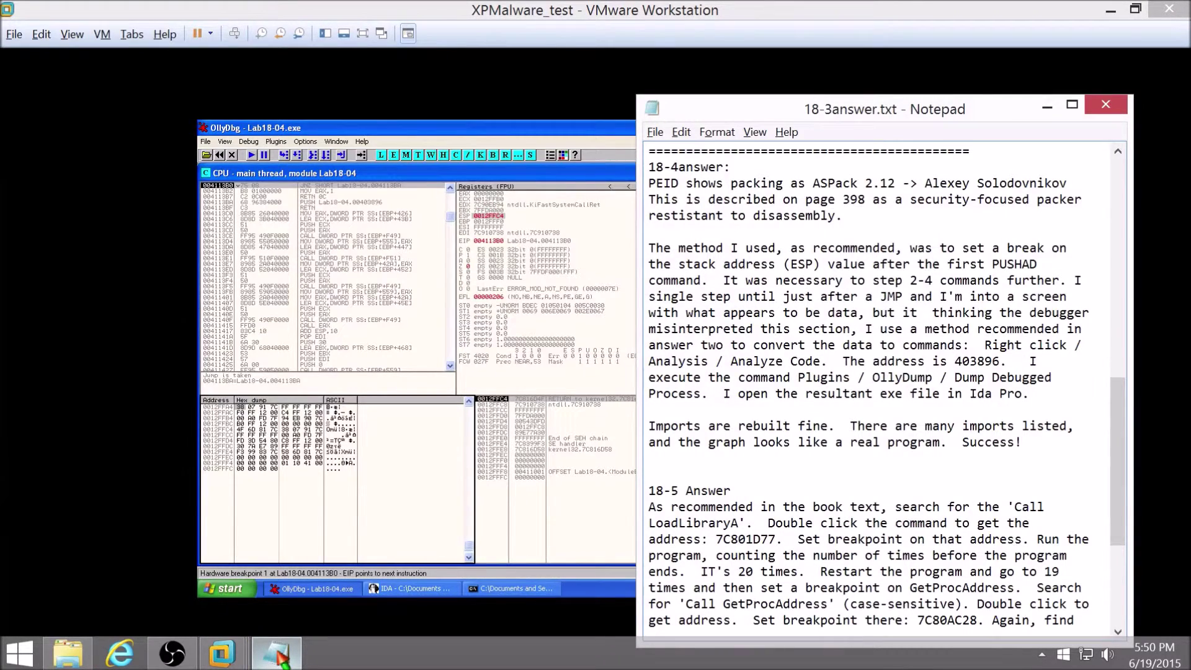
left_click(278, 653)
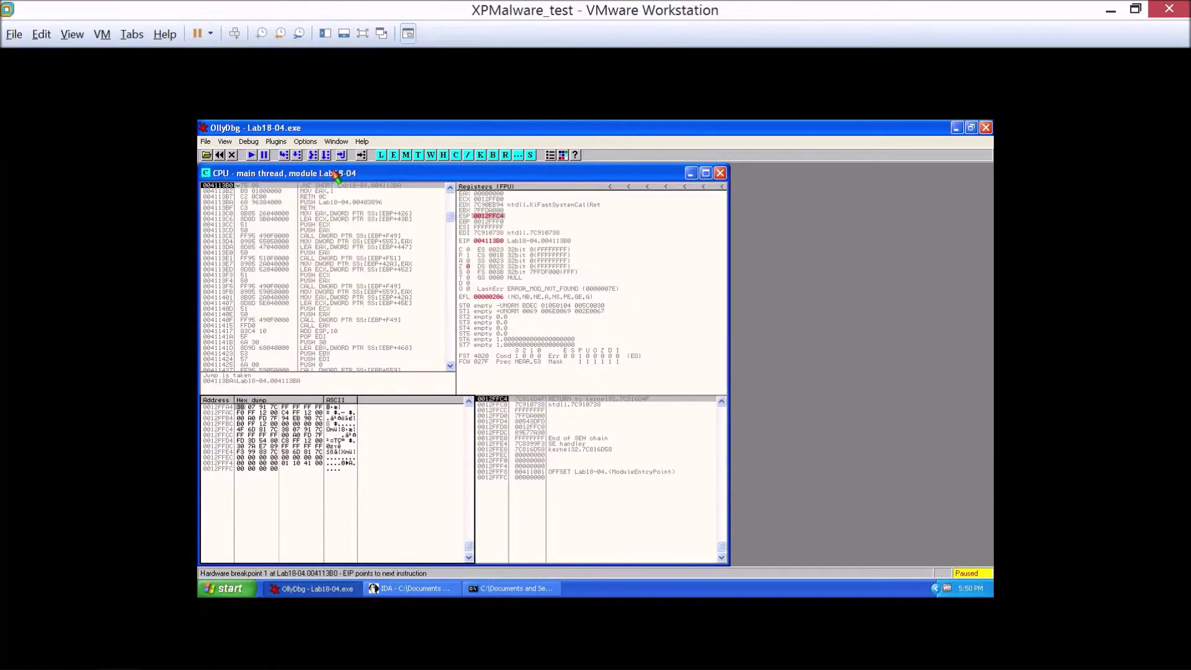
left_click(297, 156)
left_click(298, 157)
left_click(297, 156)
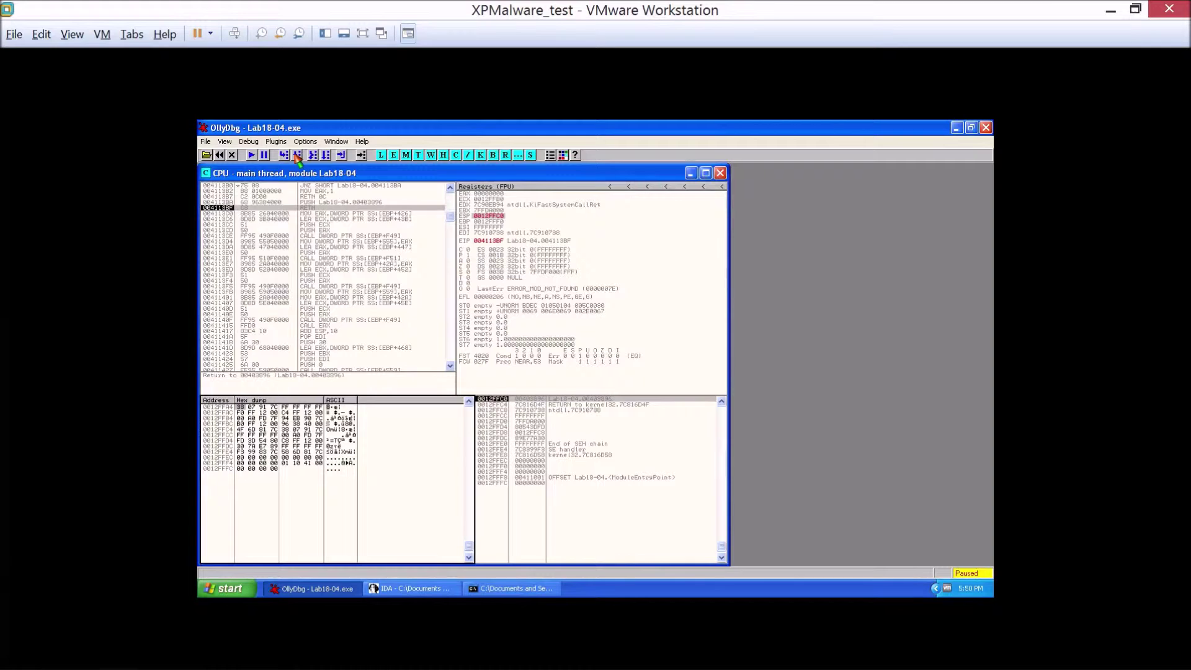
left_click(298, 156)
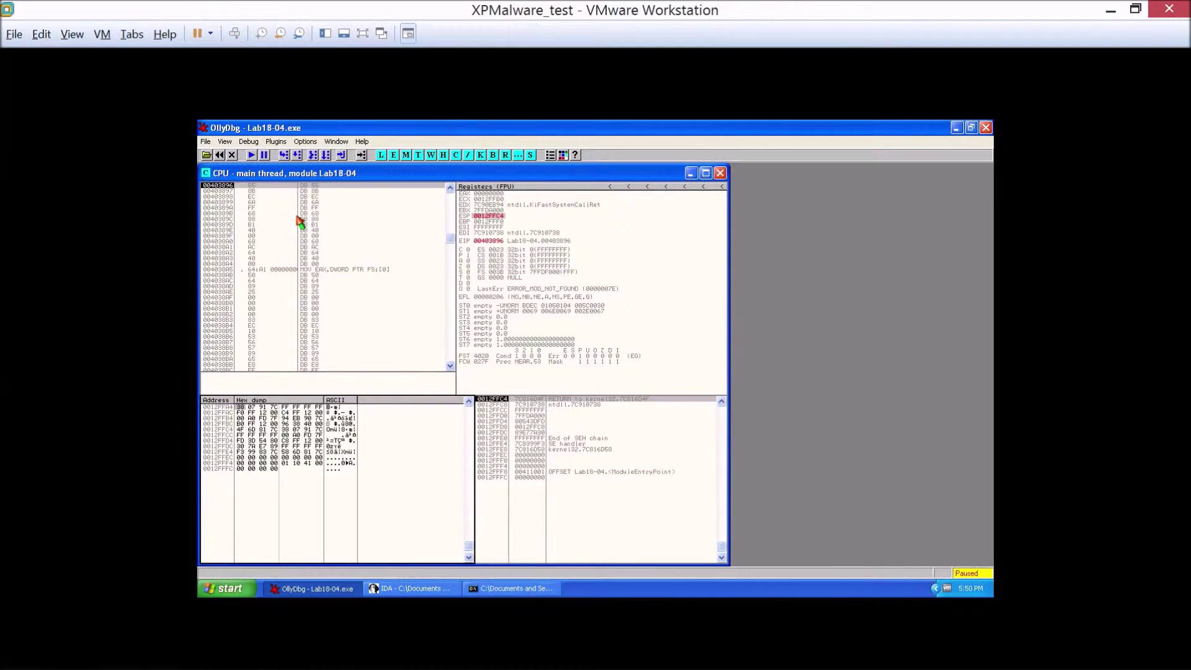
Analyse the code at address 00403896 to convert the data bytes into instructions
right_click(288, 190)
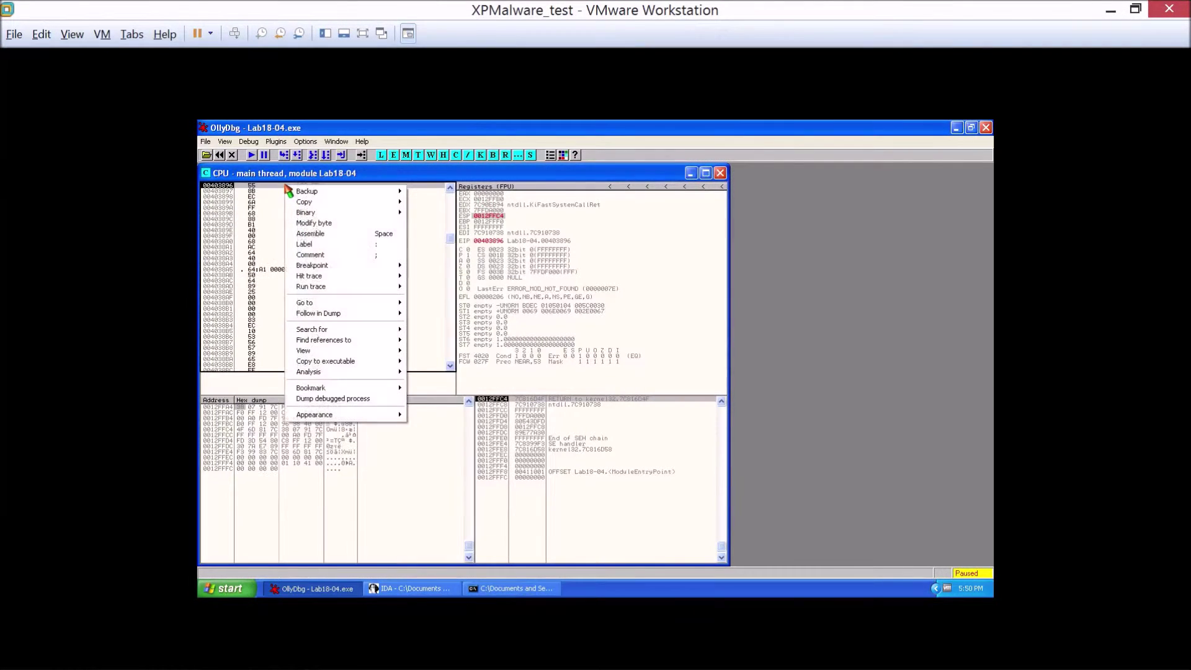
mouse_move(342, 373)
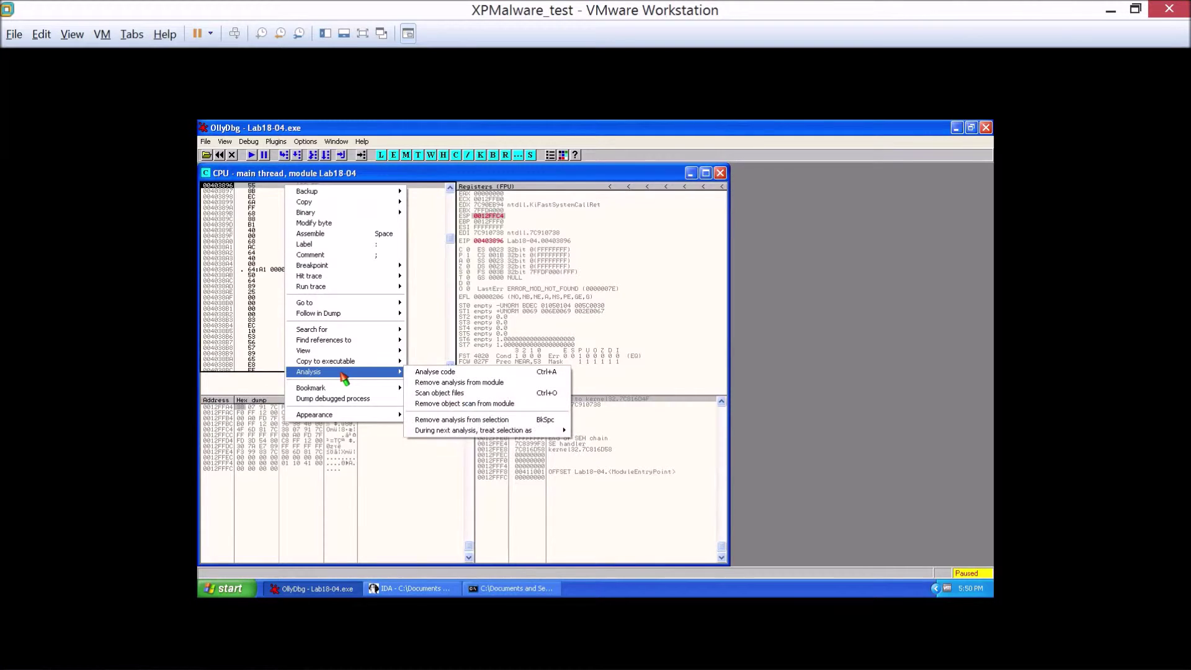
left_click(437, 373)
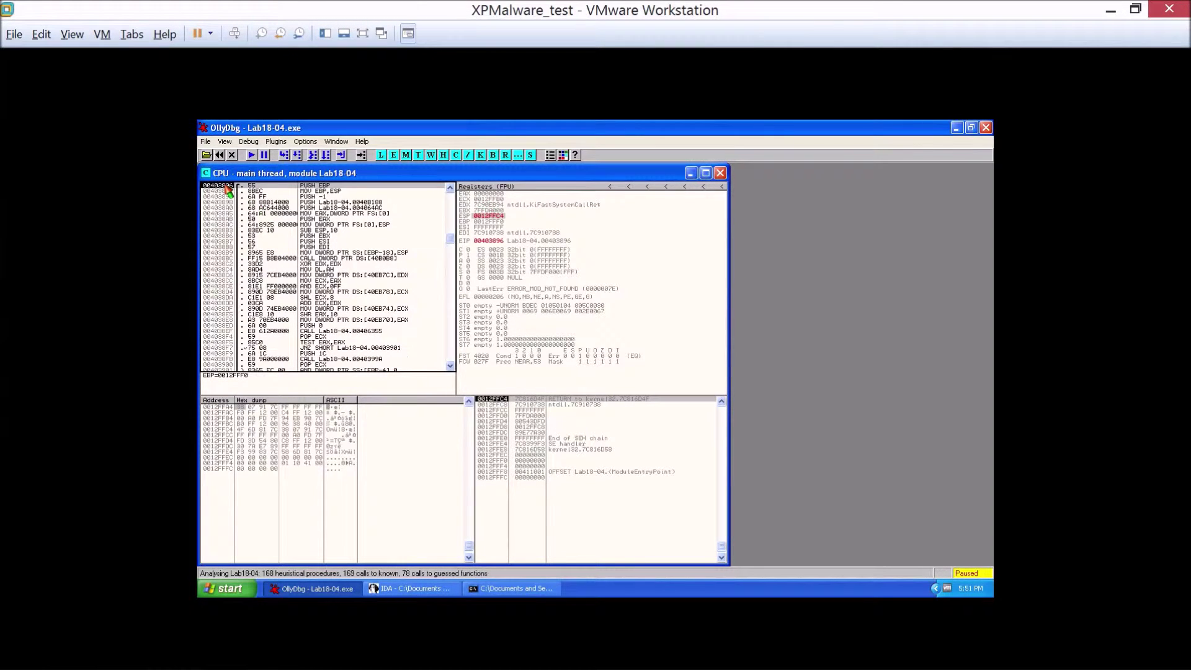
Check the 18-4 notes in Notepad for the address 403896 and the dump procedure, and return to OllyDbg
mouse_move(226, 656)
left_click(276, 654)
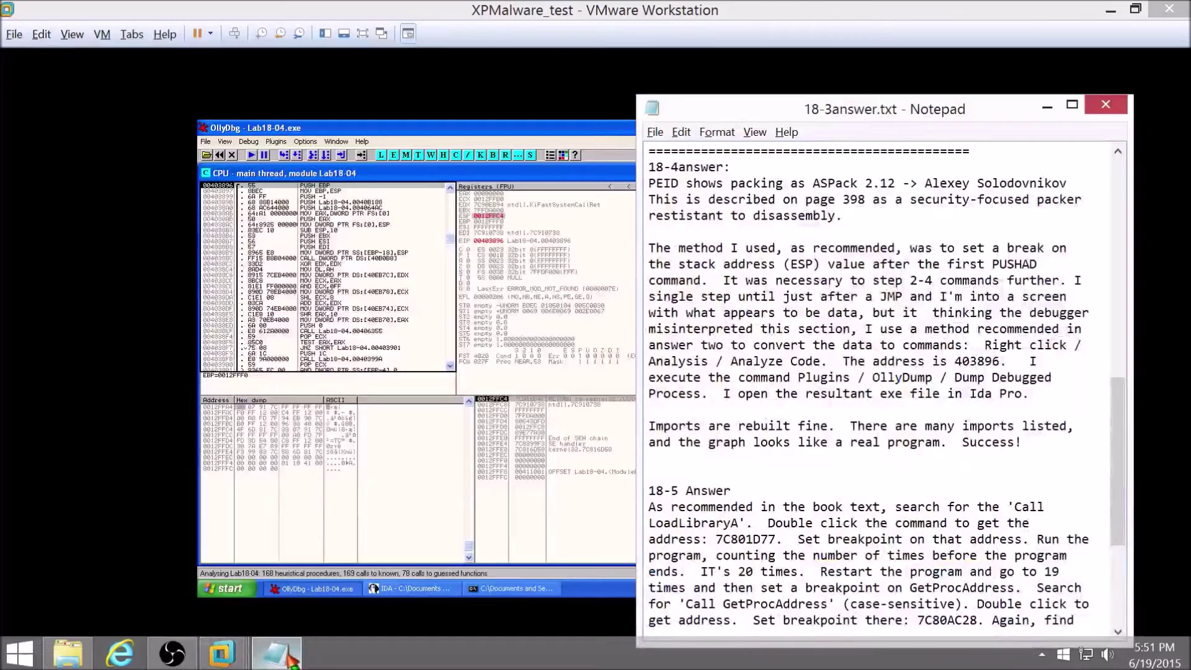
left_click_drag(955, 361, 1029, 361)
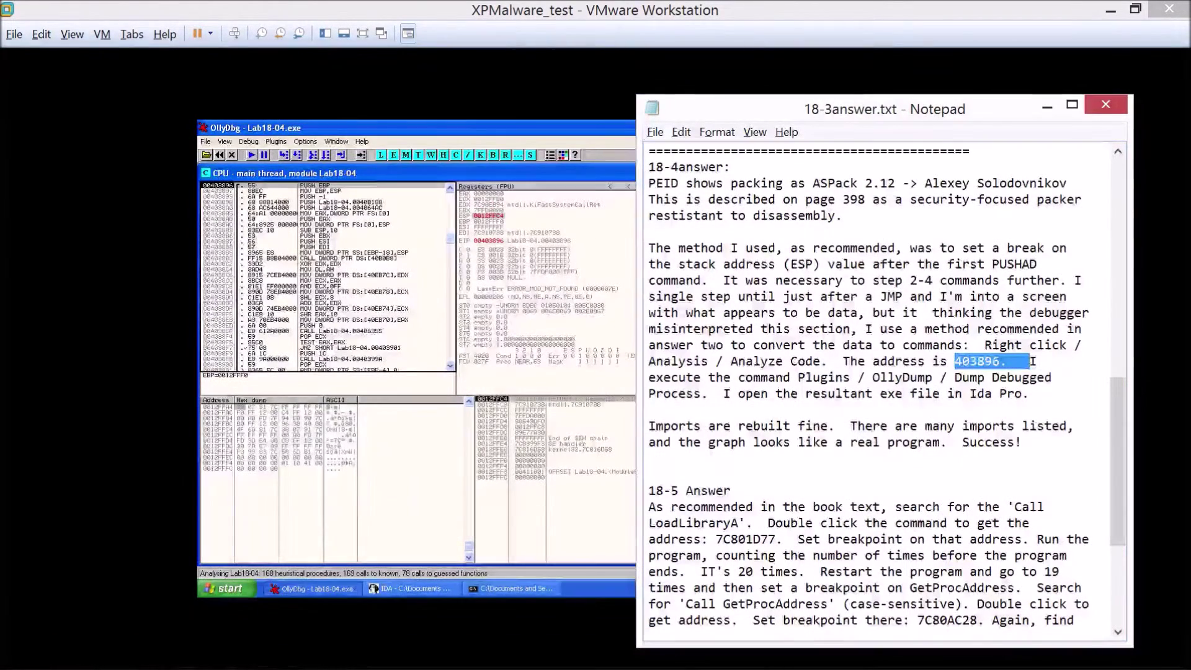
left_click(971, 361)
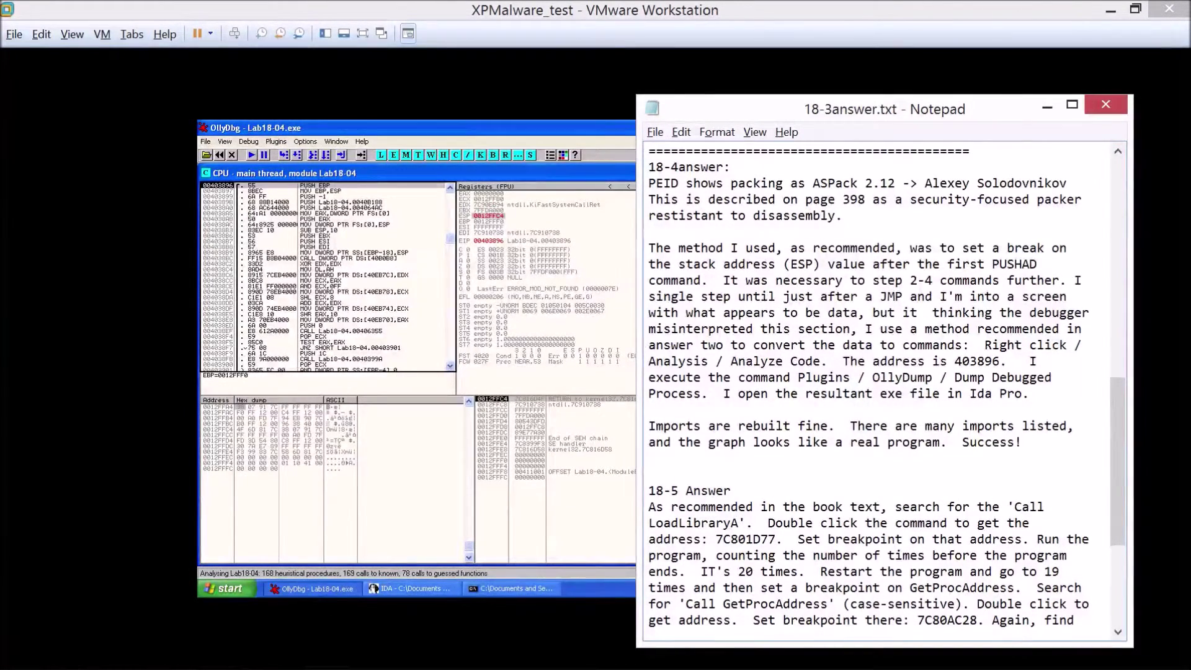
left_click(345, 135)
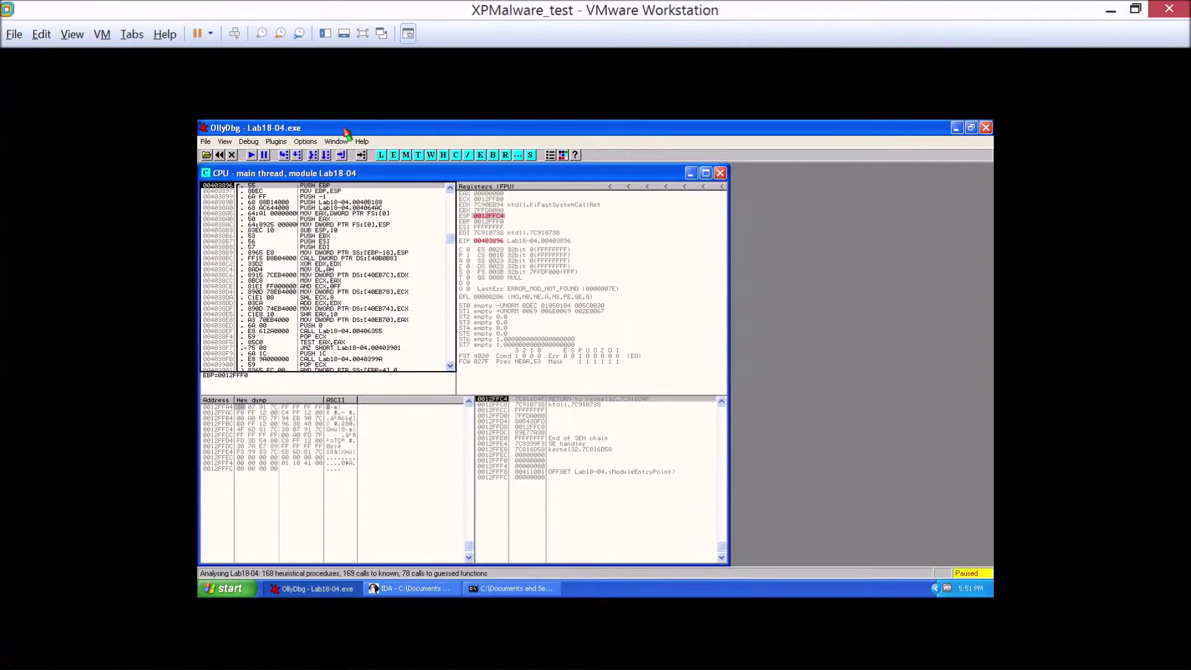
Dump the debugged process with OllyDump, using entry point 3896 and import rebuilding, and save it to the Desktop as a4.exe
left_click(205, 142)
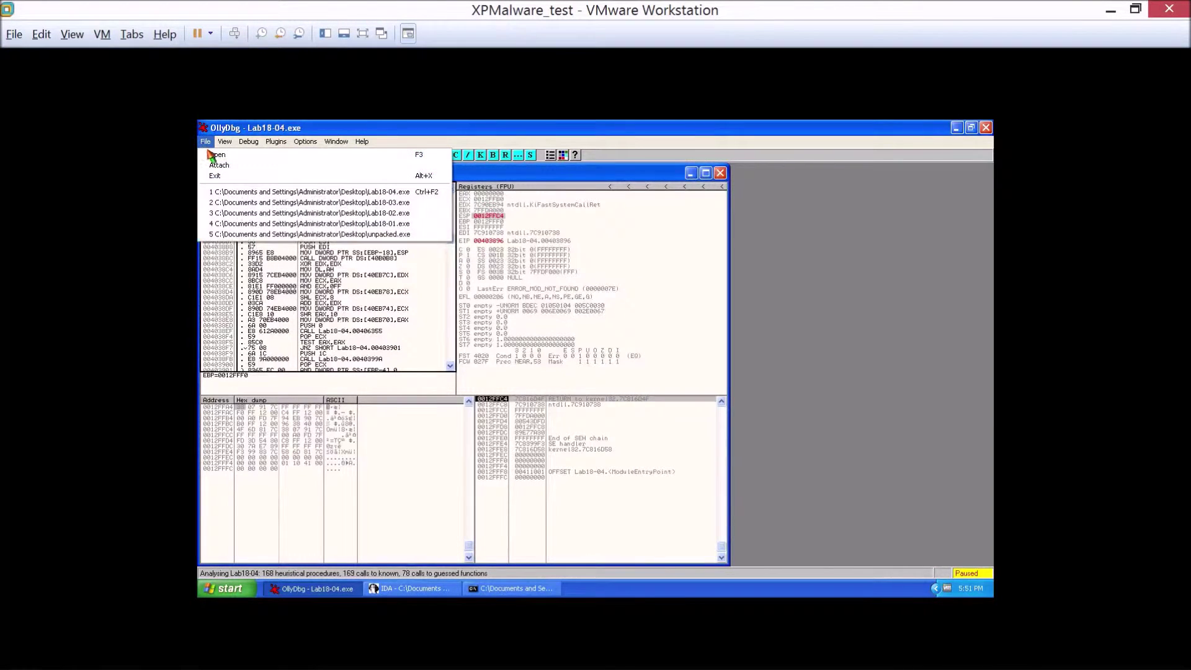
key("Escape")
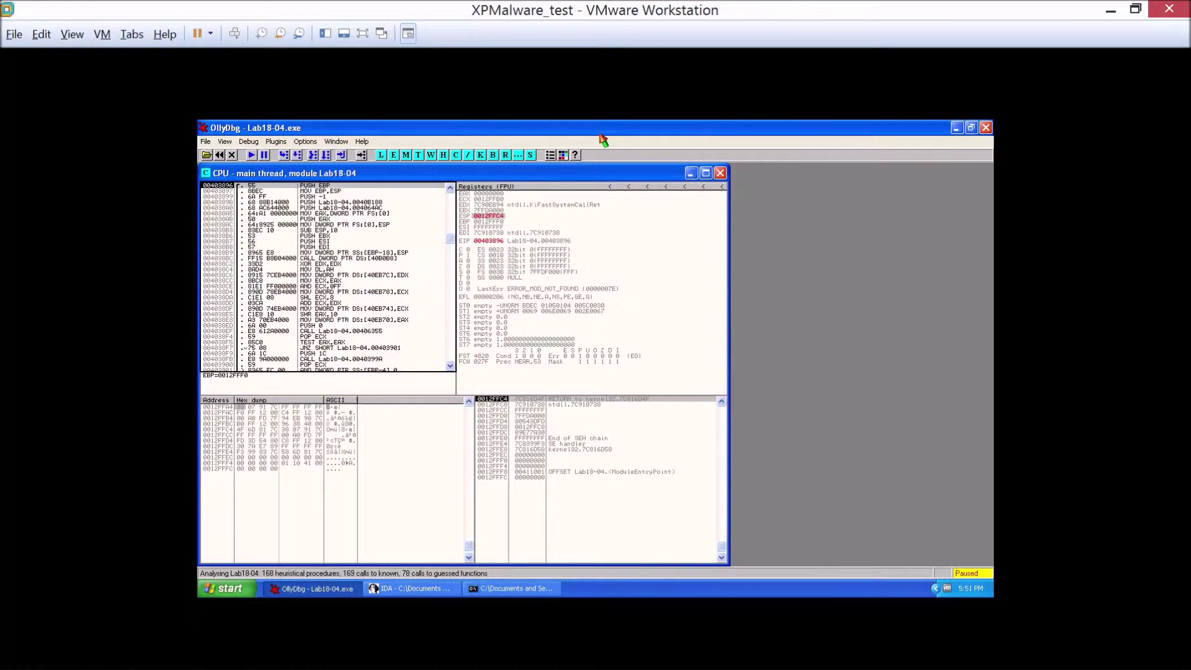
left_click(304, 143)
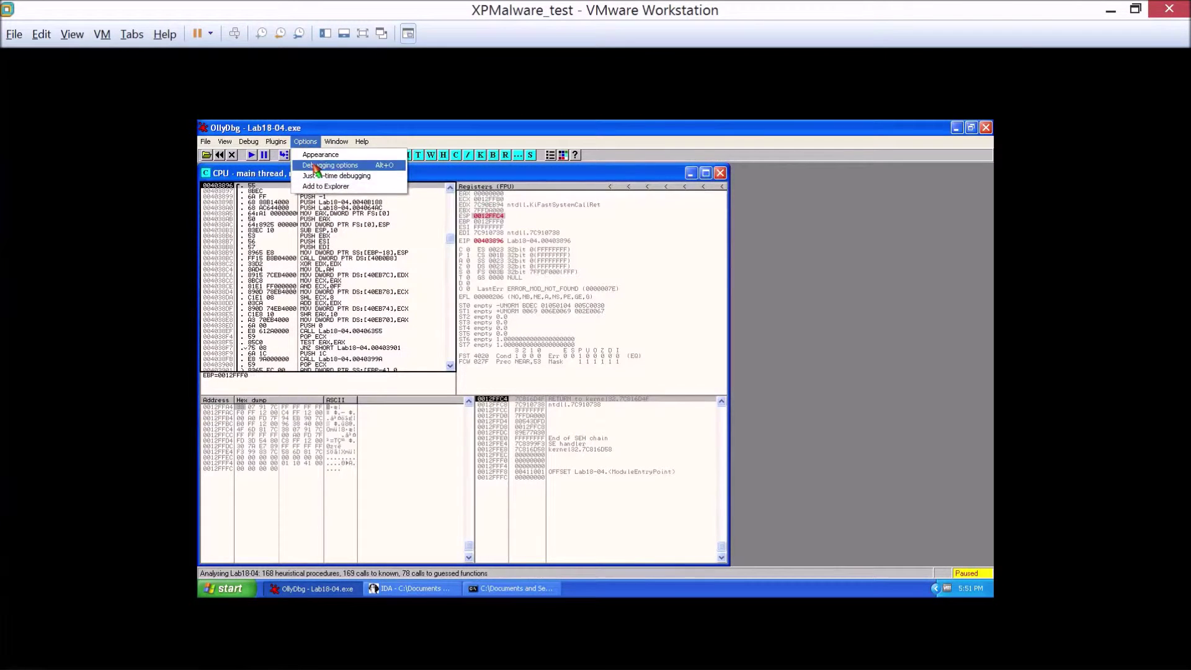
mouse_move(276, 142)
mouse_move(290, 166)
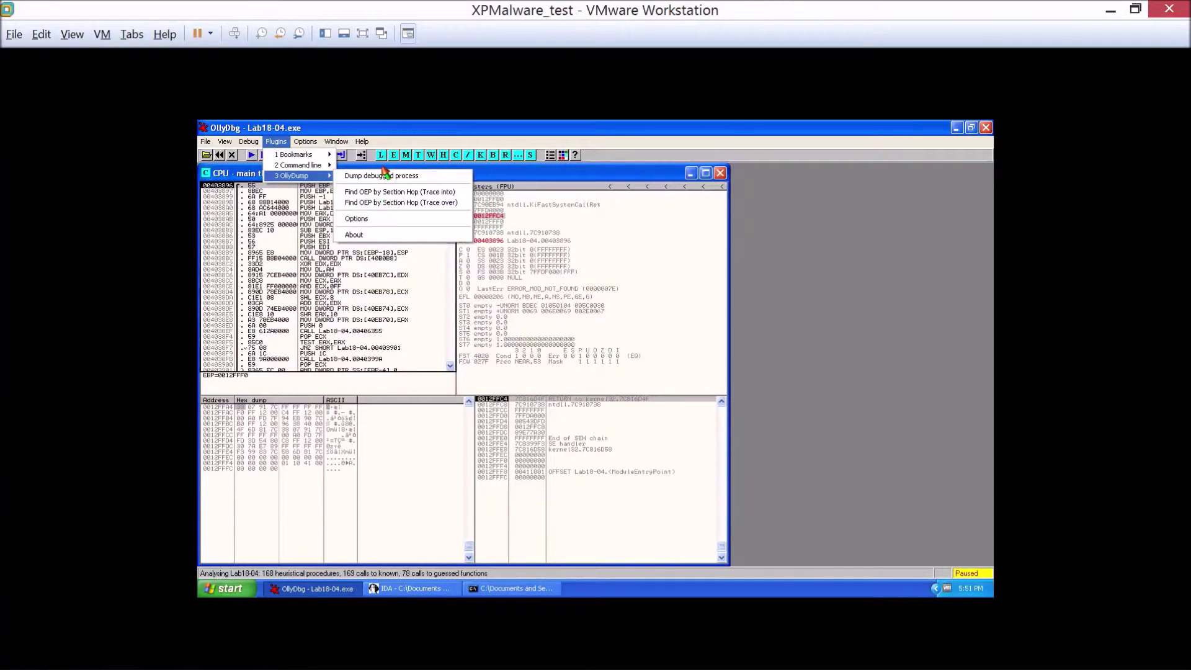
left_click(382, 176)
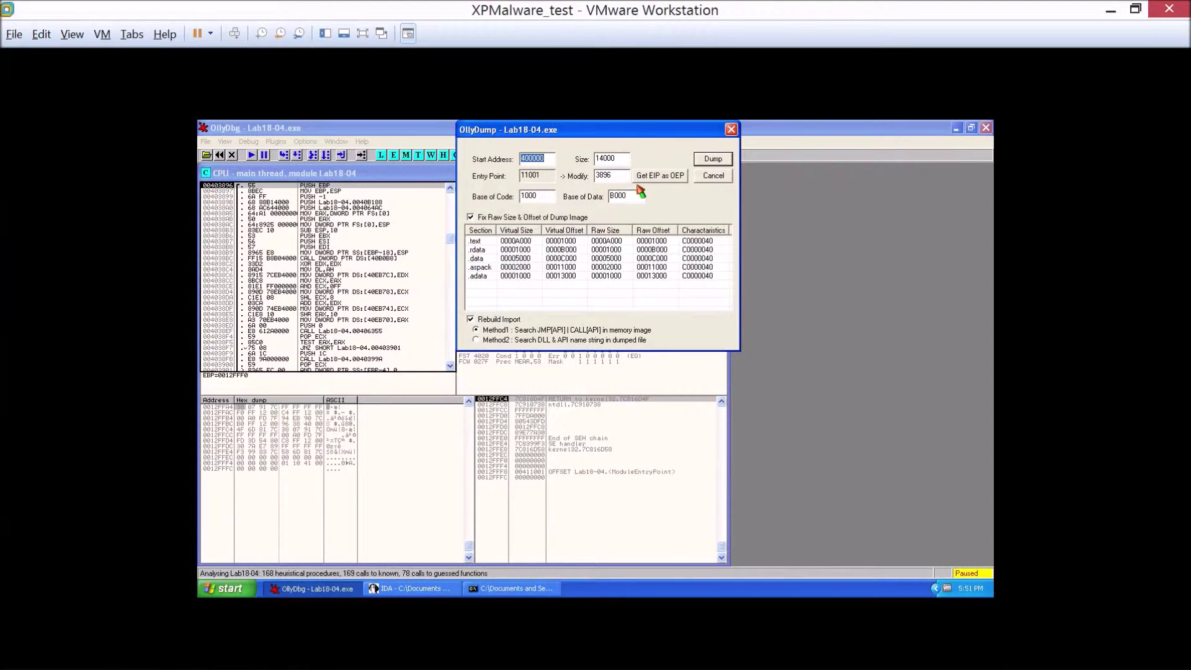
left_click(710, 160)
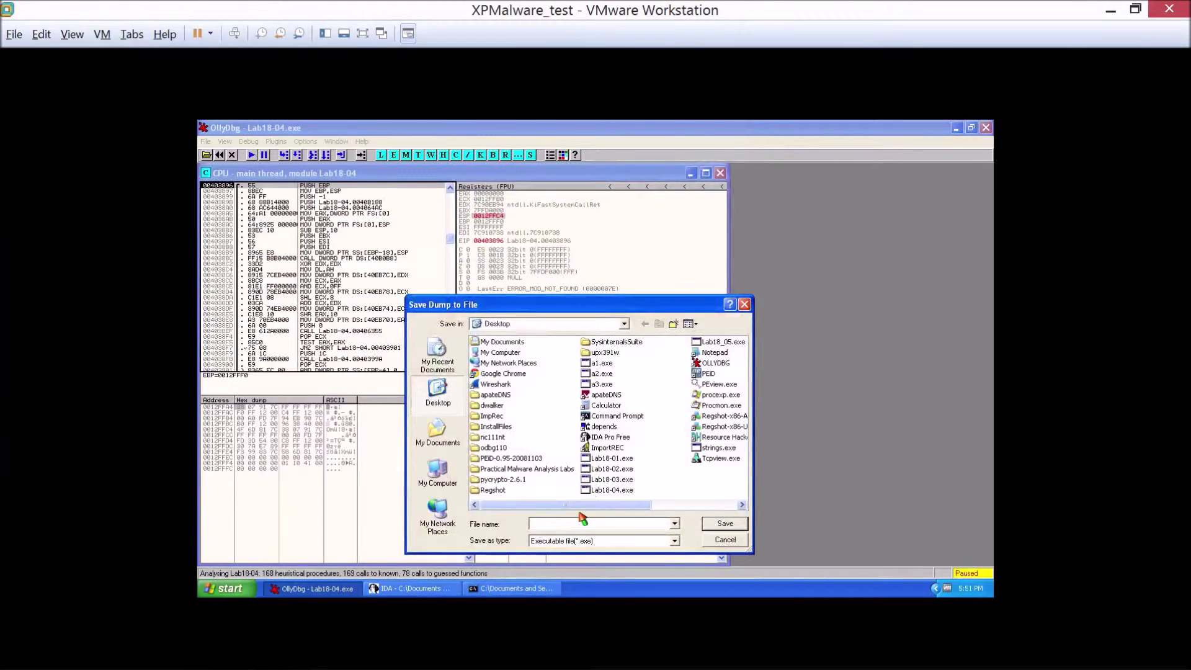
type("a")
left_click(586, 523)
left_click(723, 525)
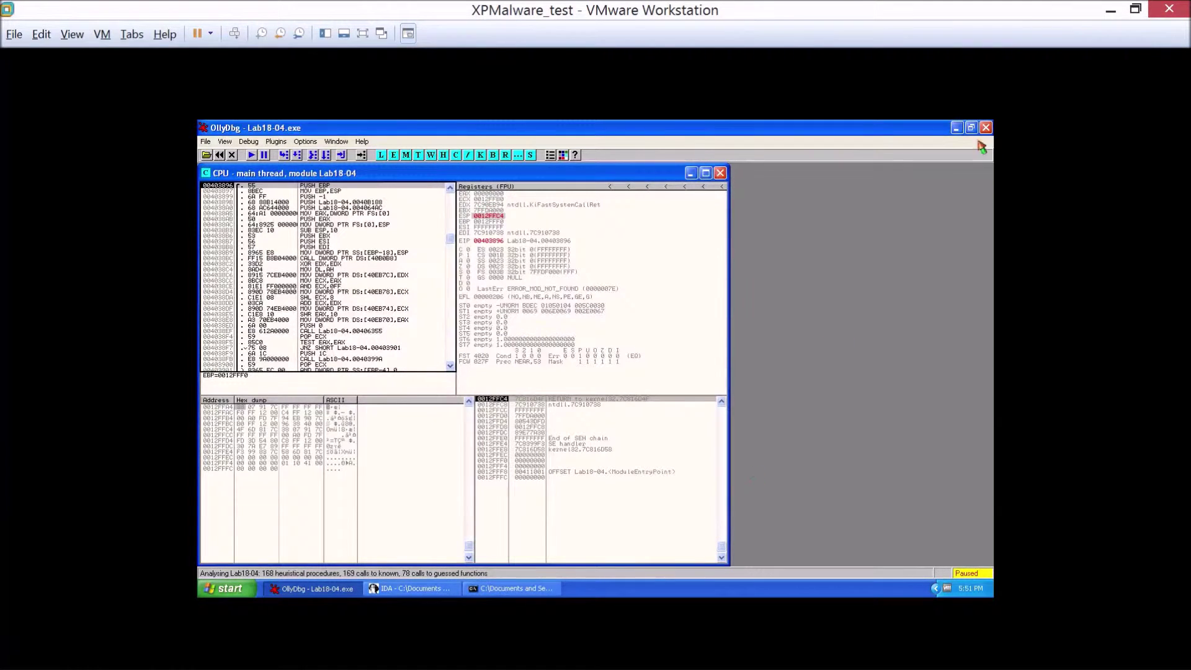
Switch to IDA and load a4.exe from the Desktop as a portable executable for 80386 with the default options
left_click(955, 128)
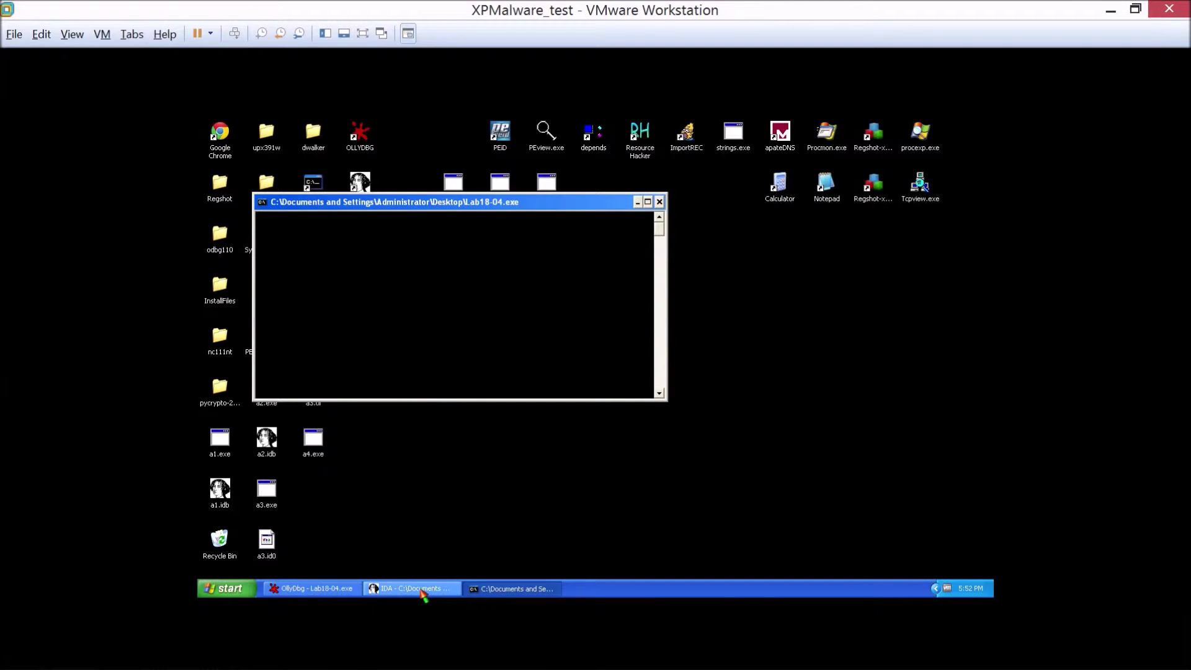
left_click(421, 589)
left_click(205, 142)
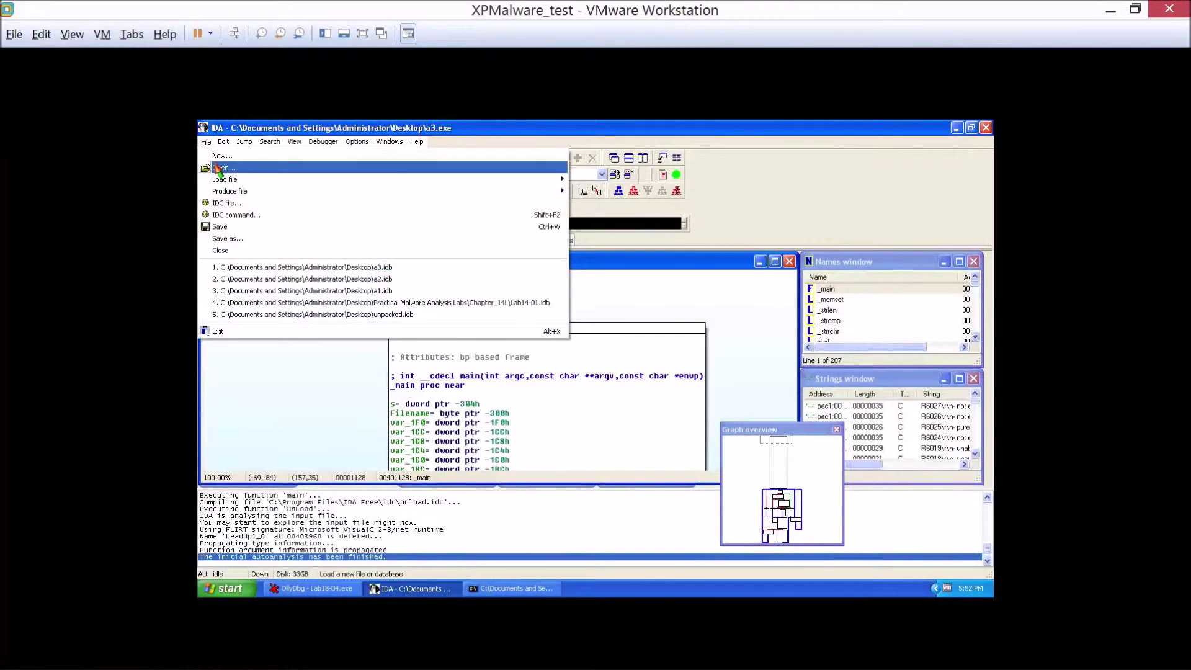
left_click(217, 157)
left_click(525, 422)
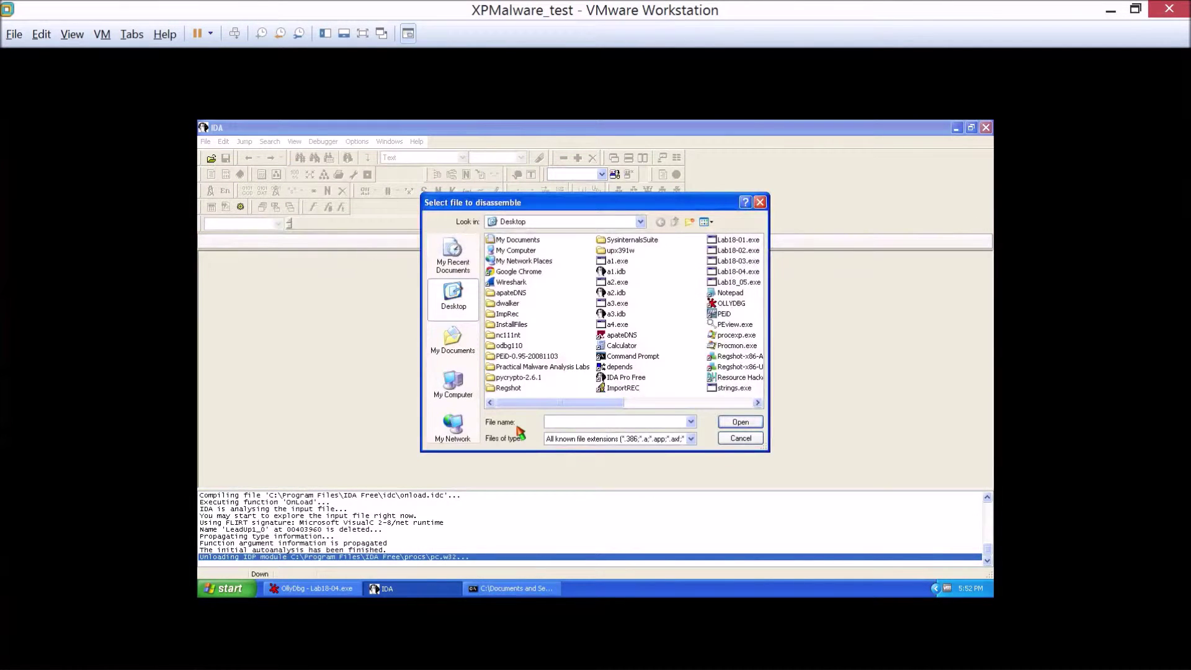
double_click(621, 323)
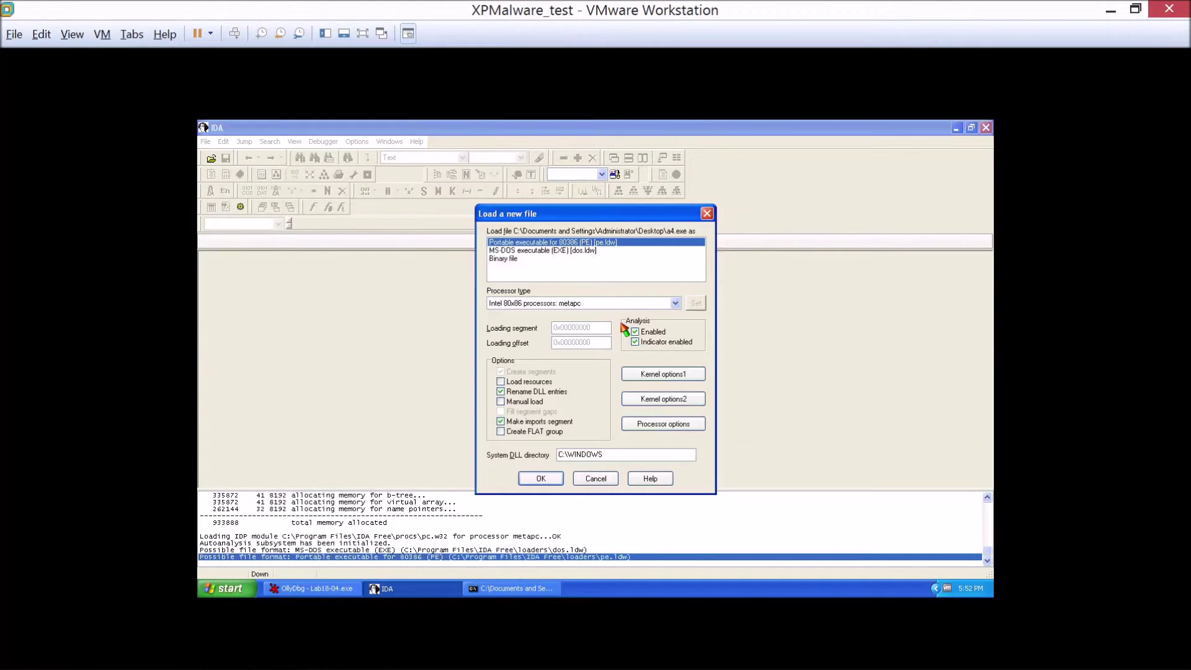
left_click(545, 479)
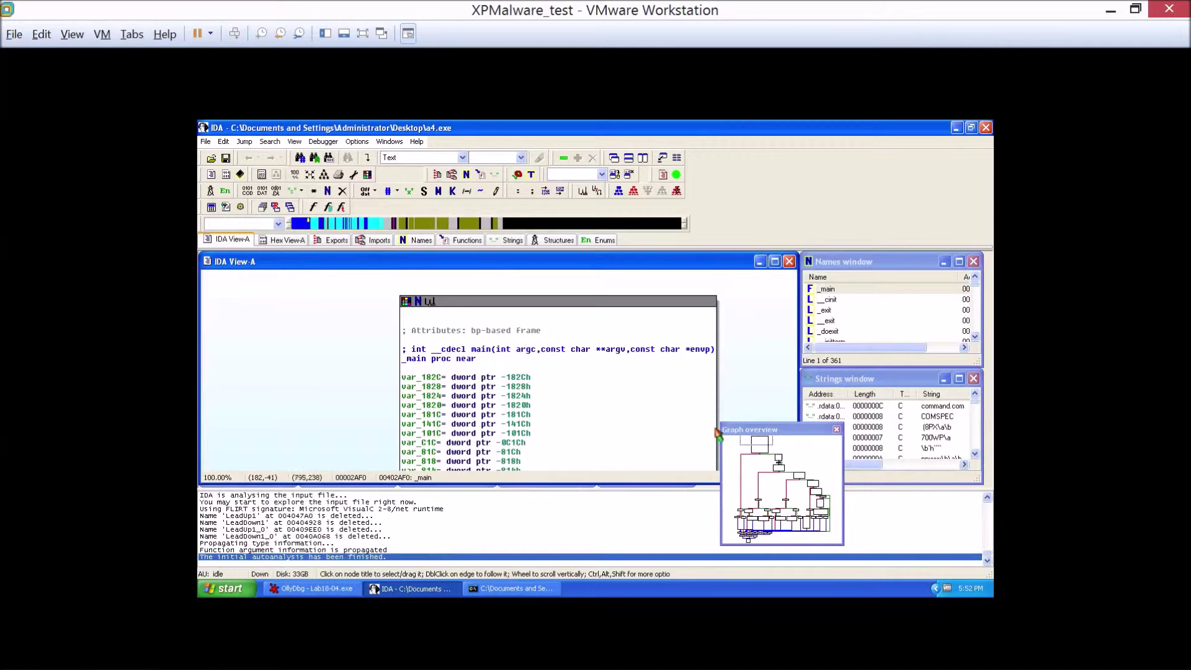
Examine the graph of the main function in a4.exe and look through its imports list
left_click(797, 488)
left_click(776, 519)
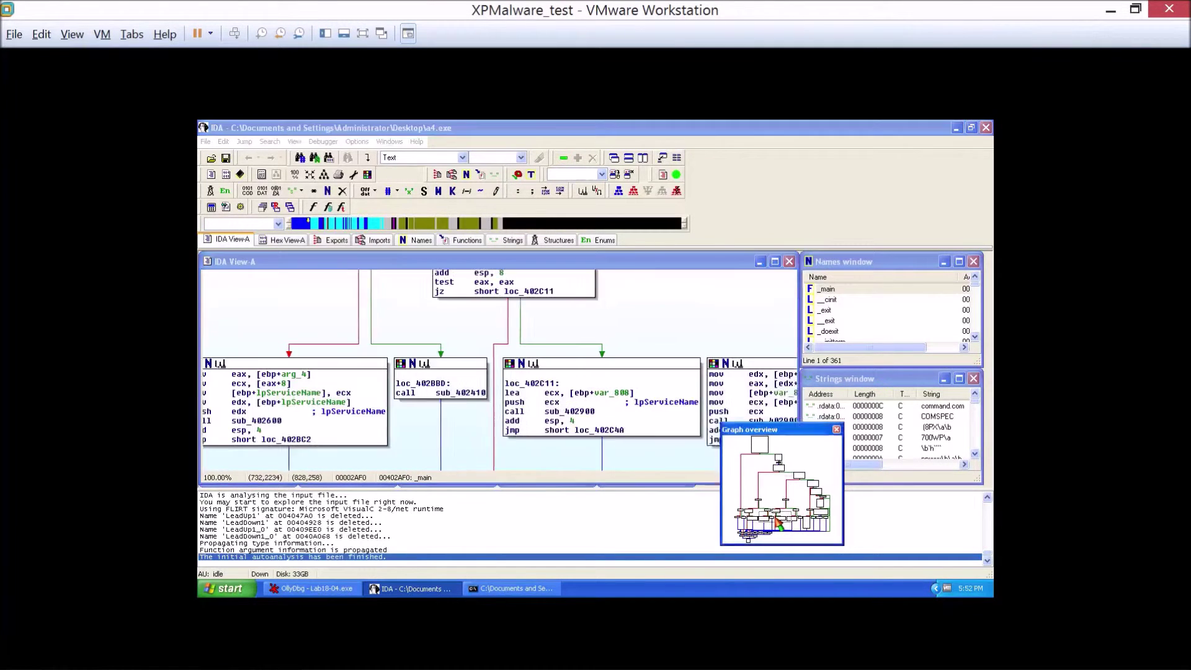
left_click(762, 461)
left_click(762, 447)
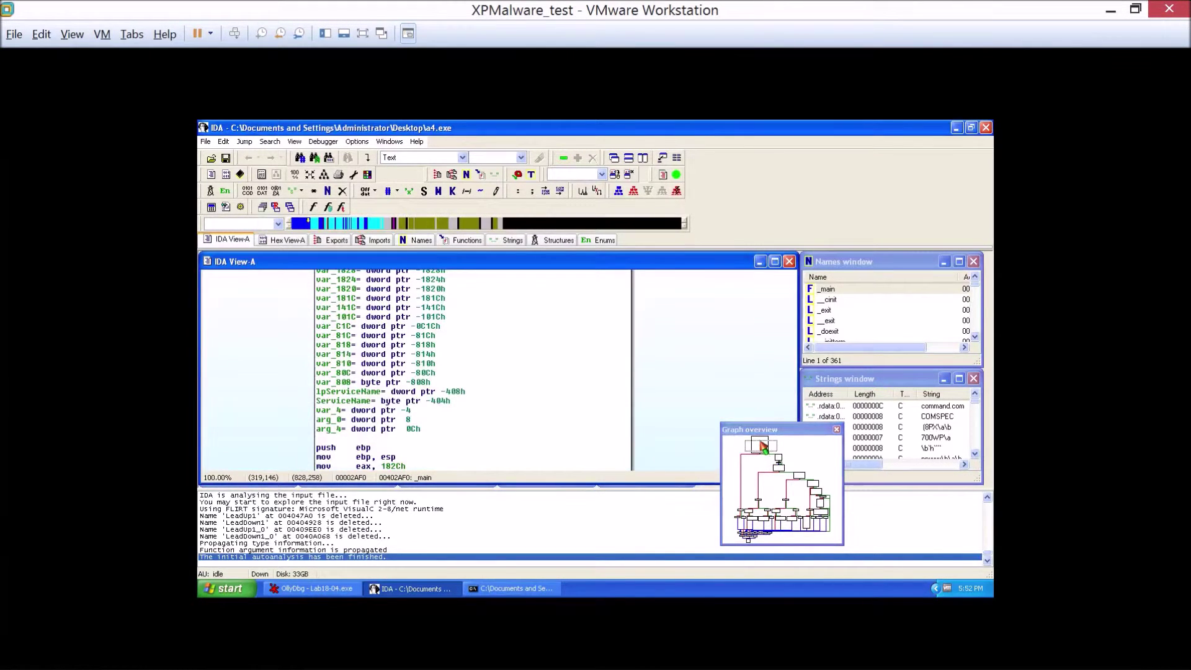
left_click(379, 240)
left_click(637, 410)
scroll(635, 418, "down", 20)
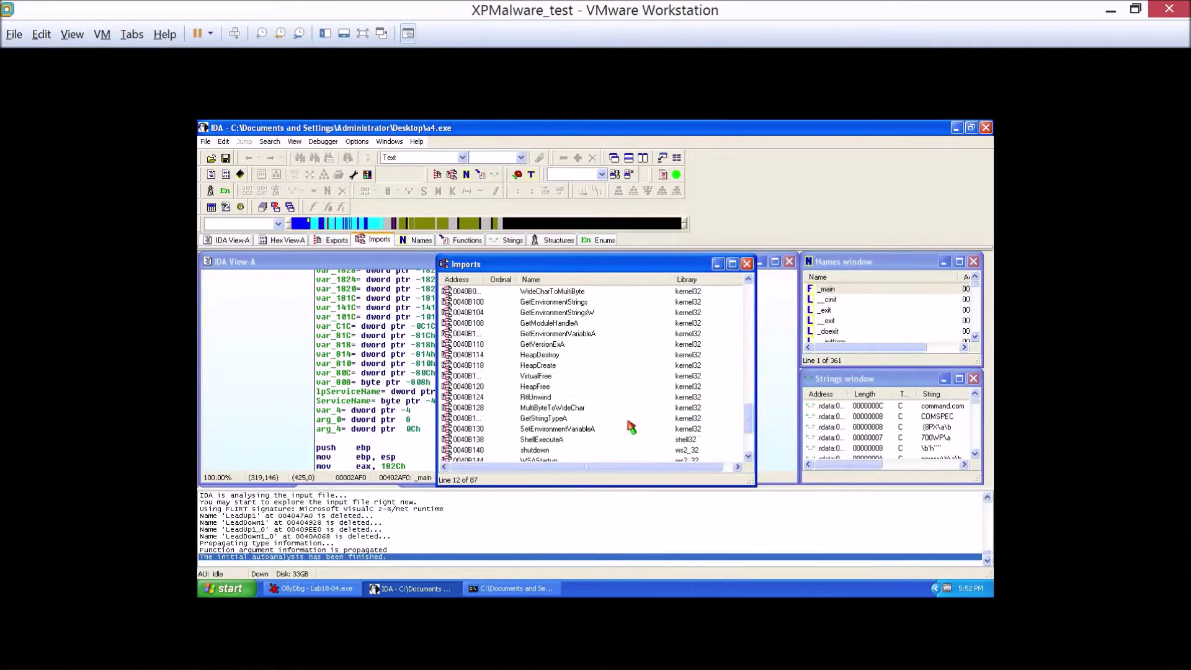